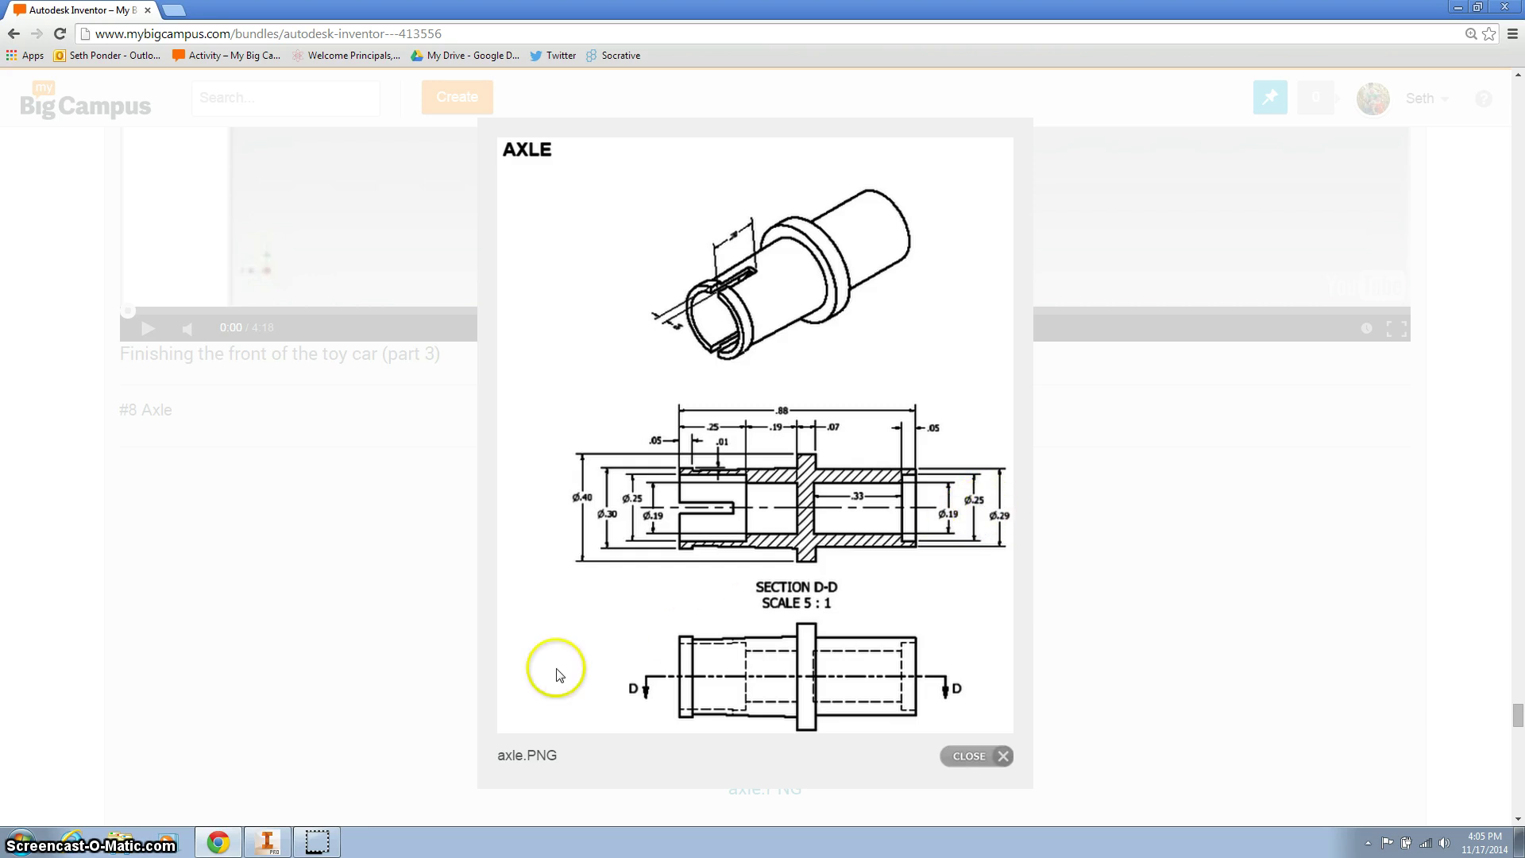
Step: Bring up Inventor and open the axle's Sketch1 for editing from the model browser
click(282, 834)
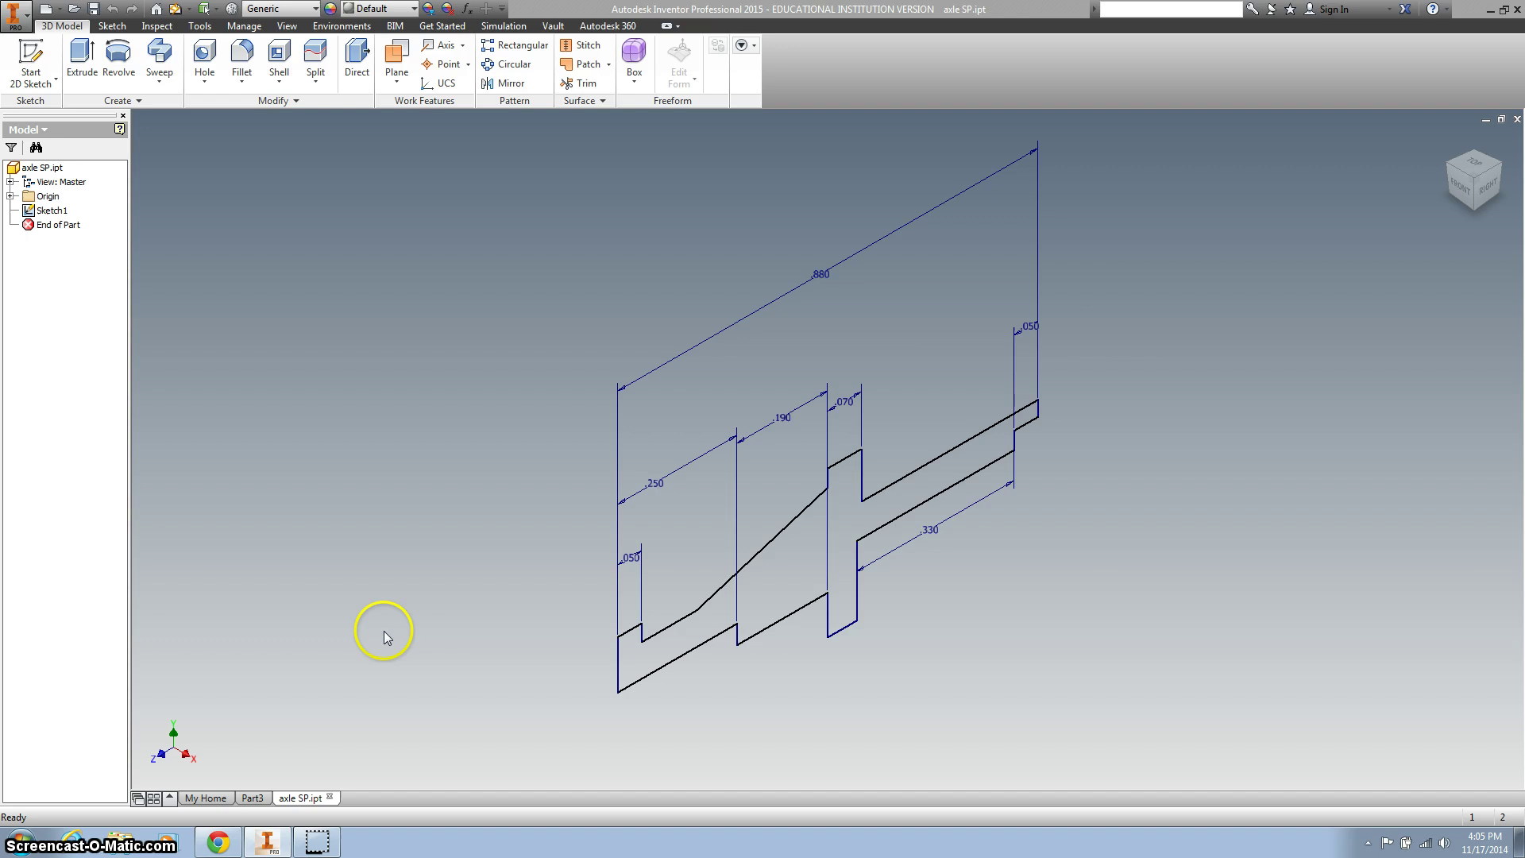
right_click(53, 214)
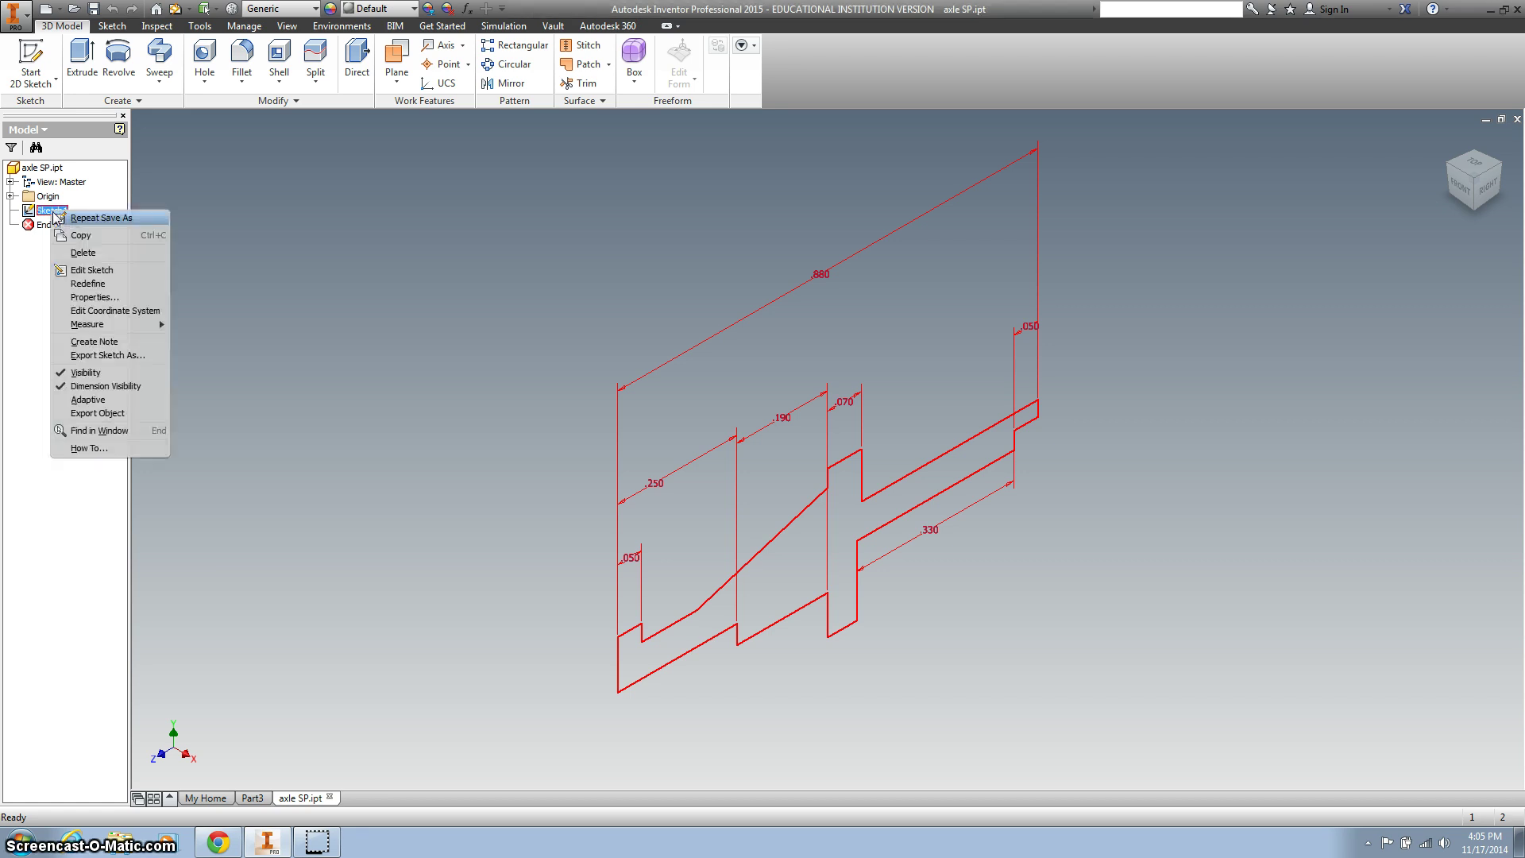
click(92, 271)
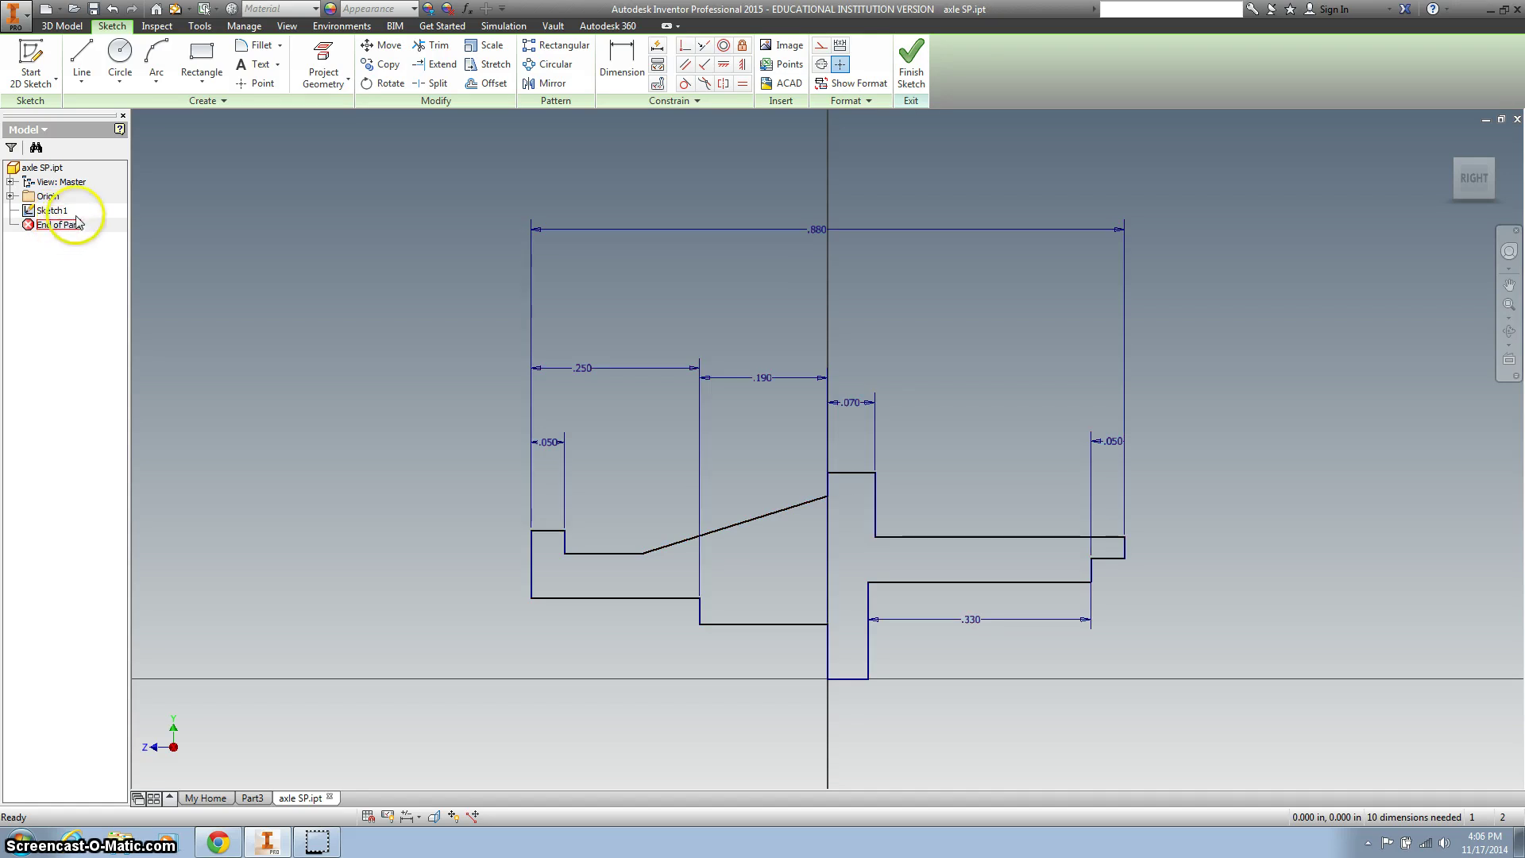
Step: Dimension the right end's bore and step heights above the axis at .095 and .125
click(627, 70)
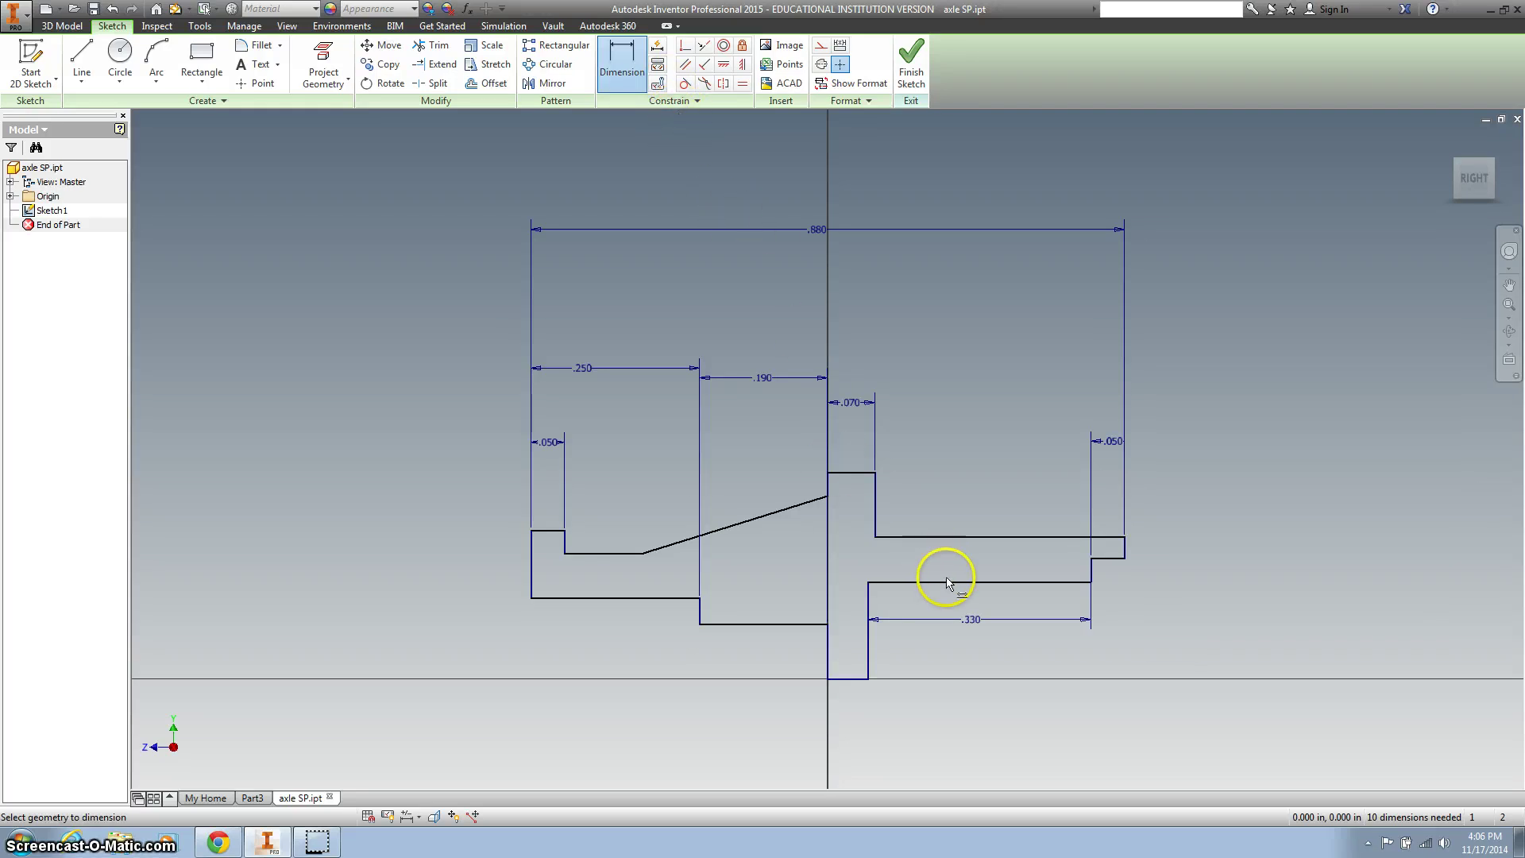
click(1012, 588)
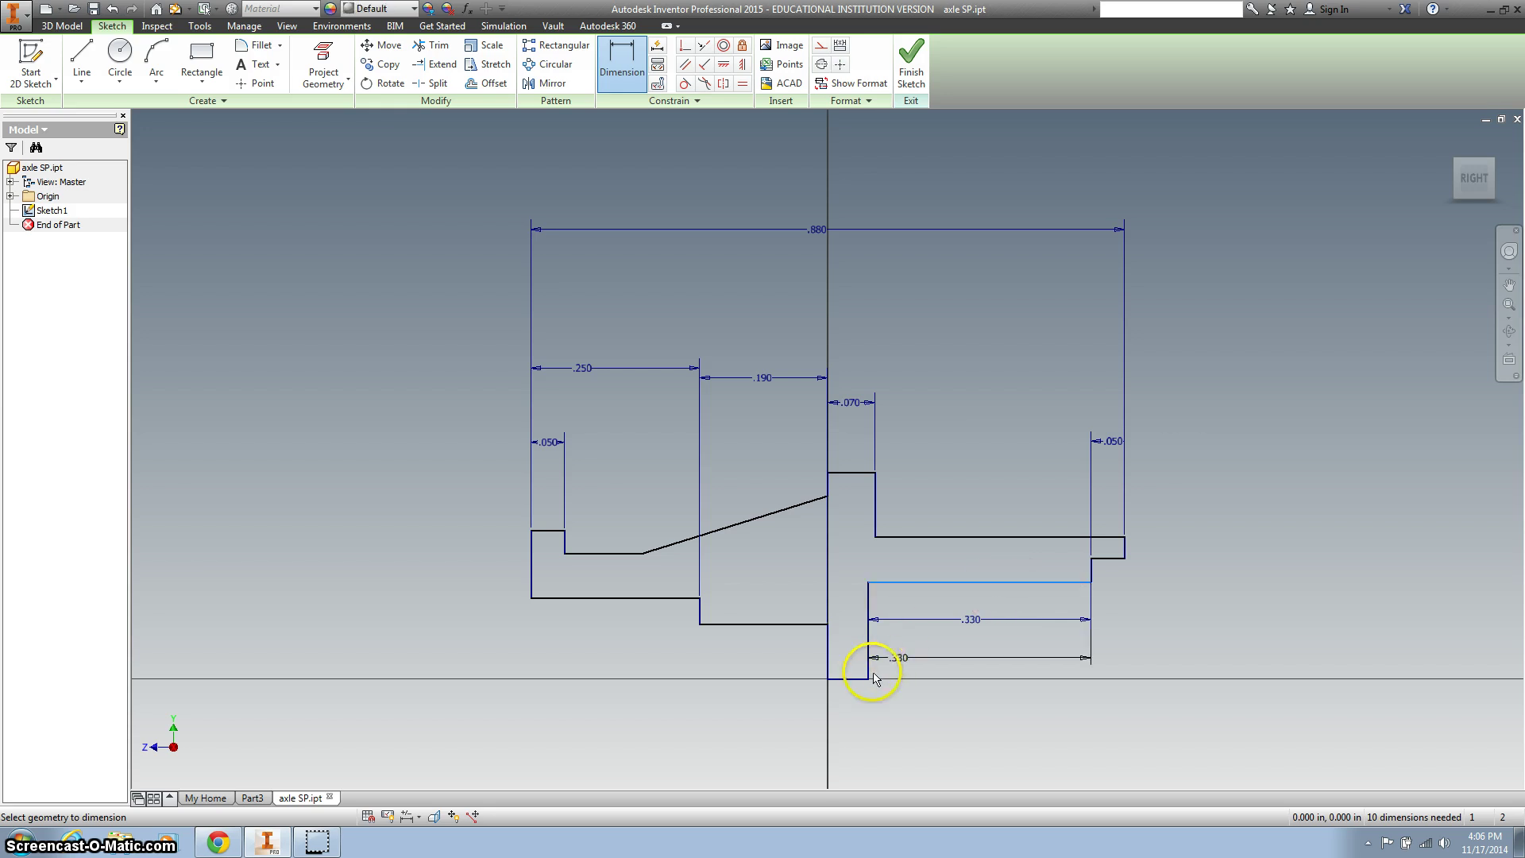
click(1145, 633)
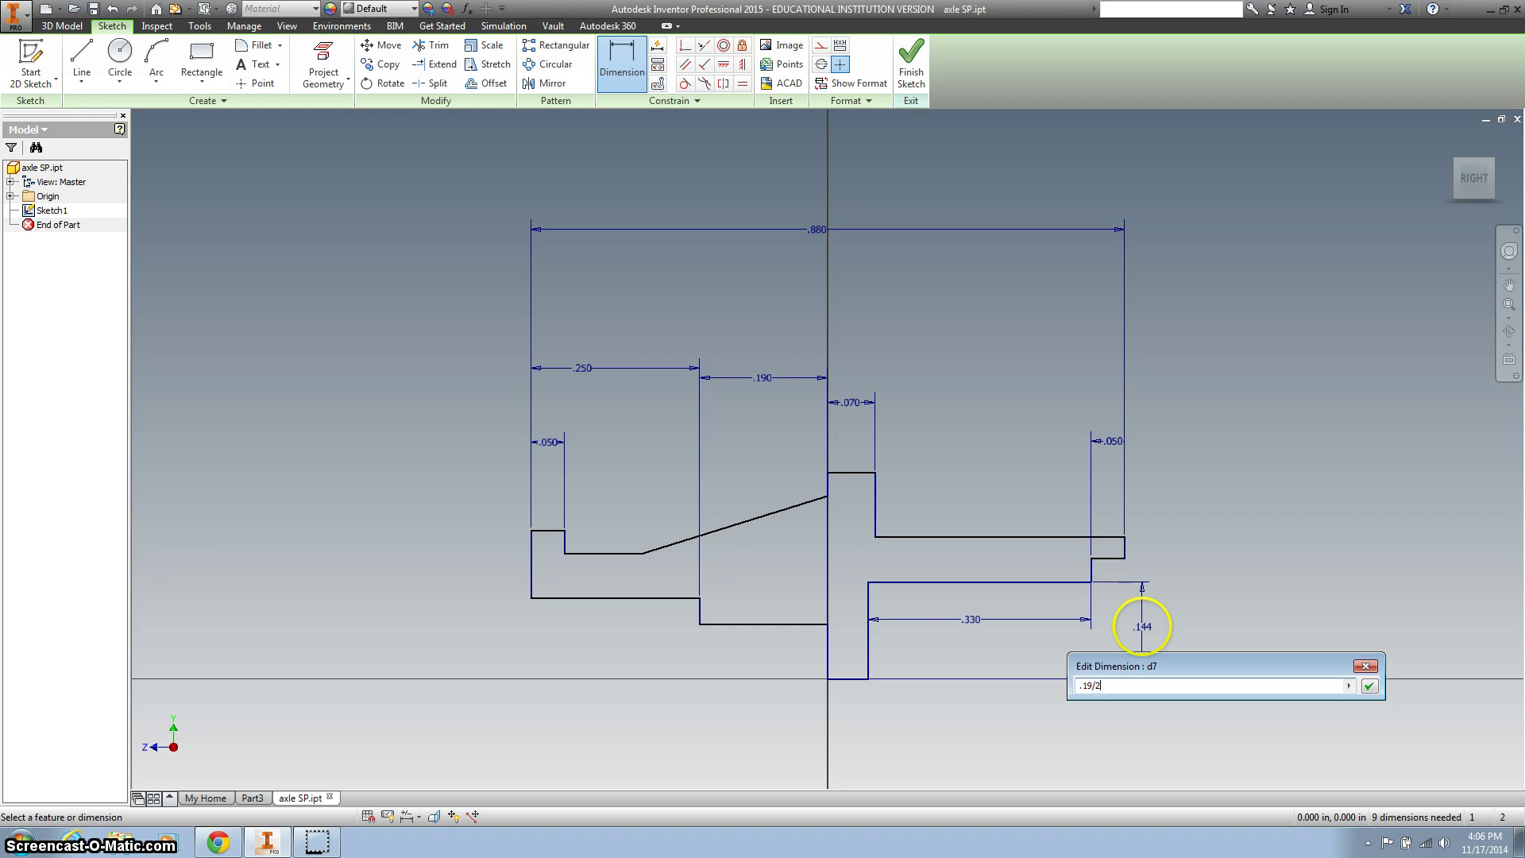
key(Return)
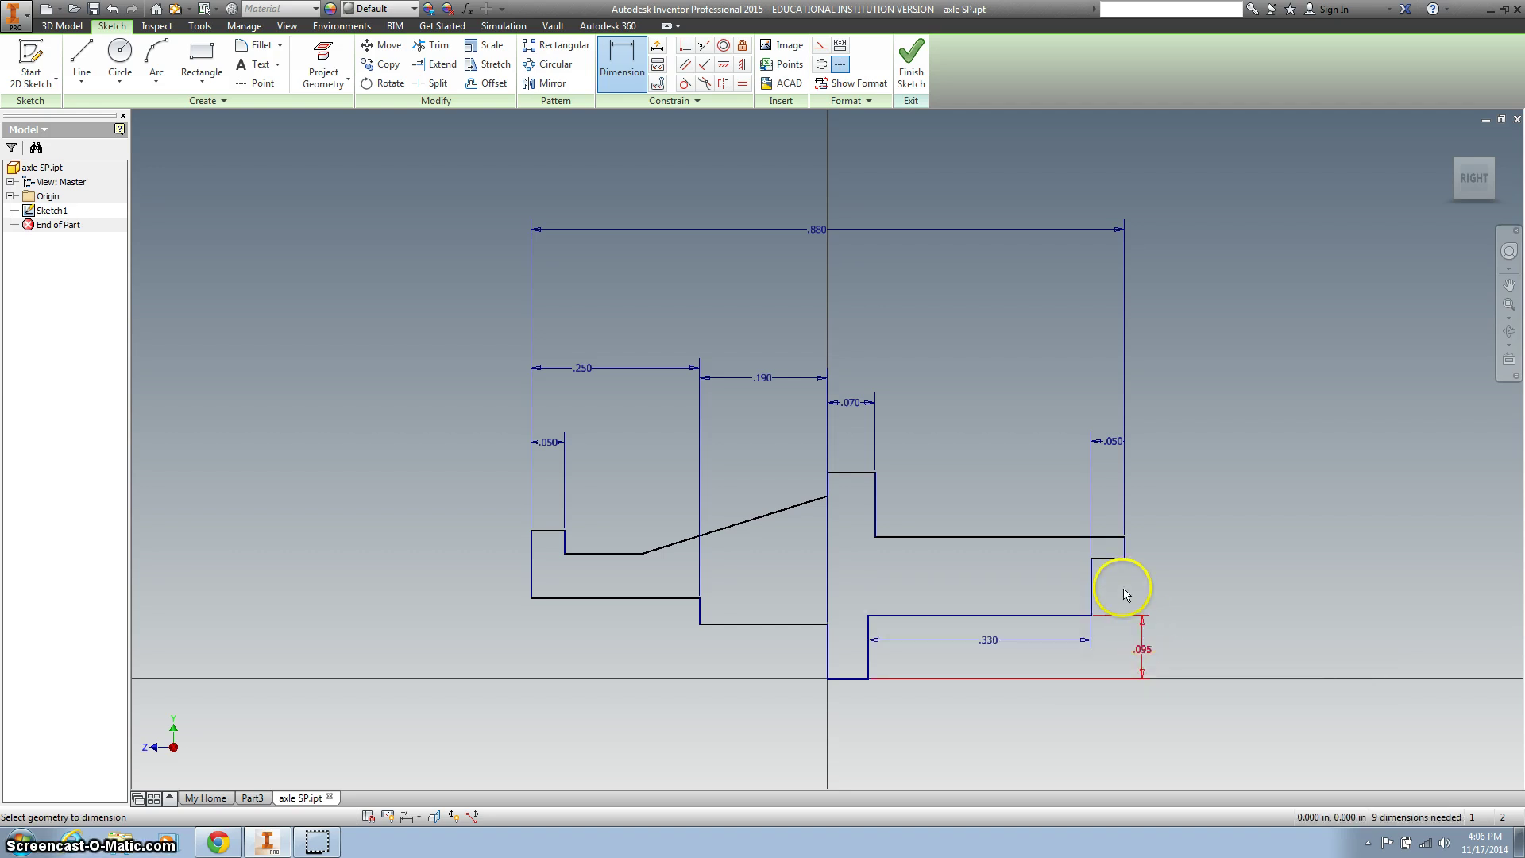
click(1111, 560)
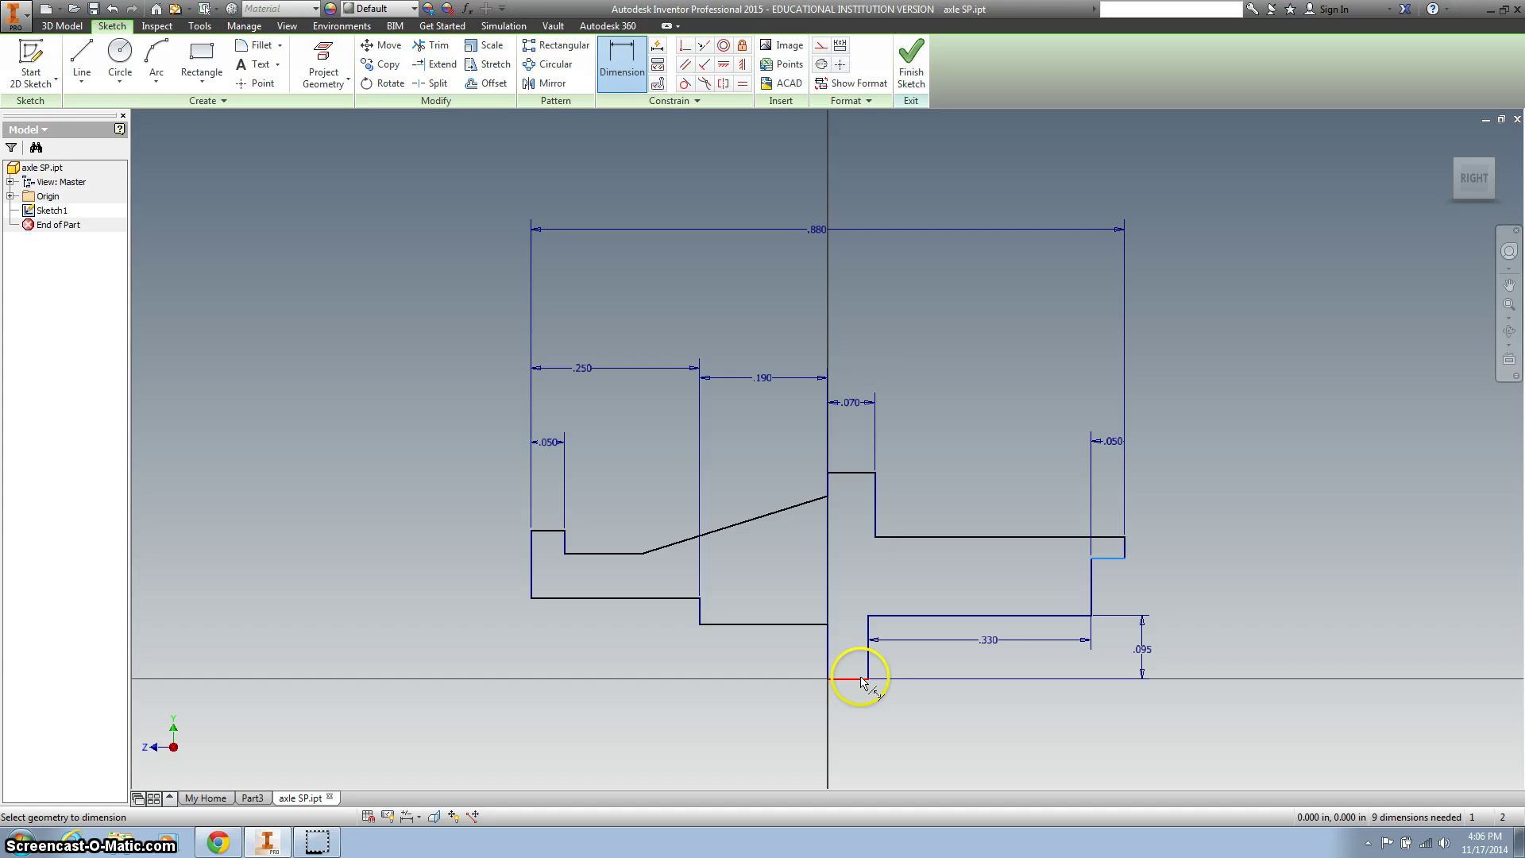
click(852, 678)
click(1182, 639)
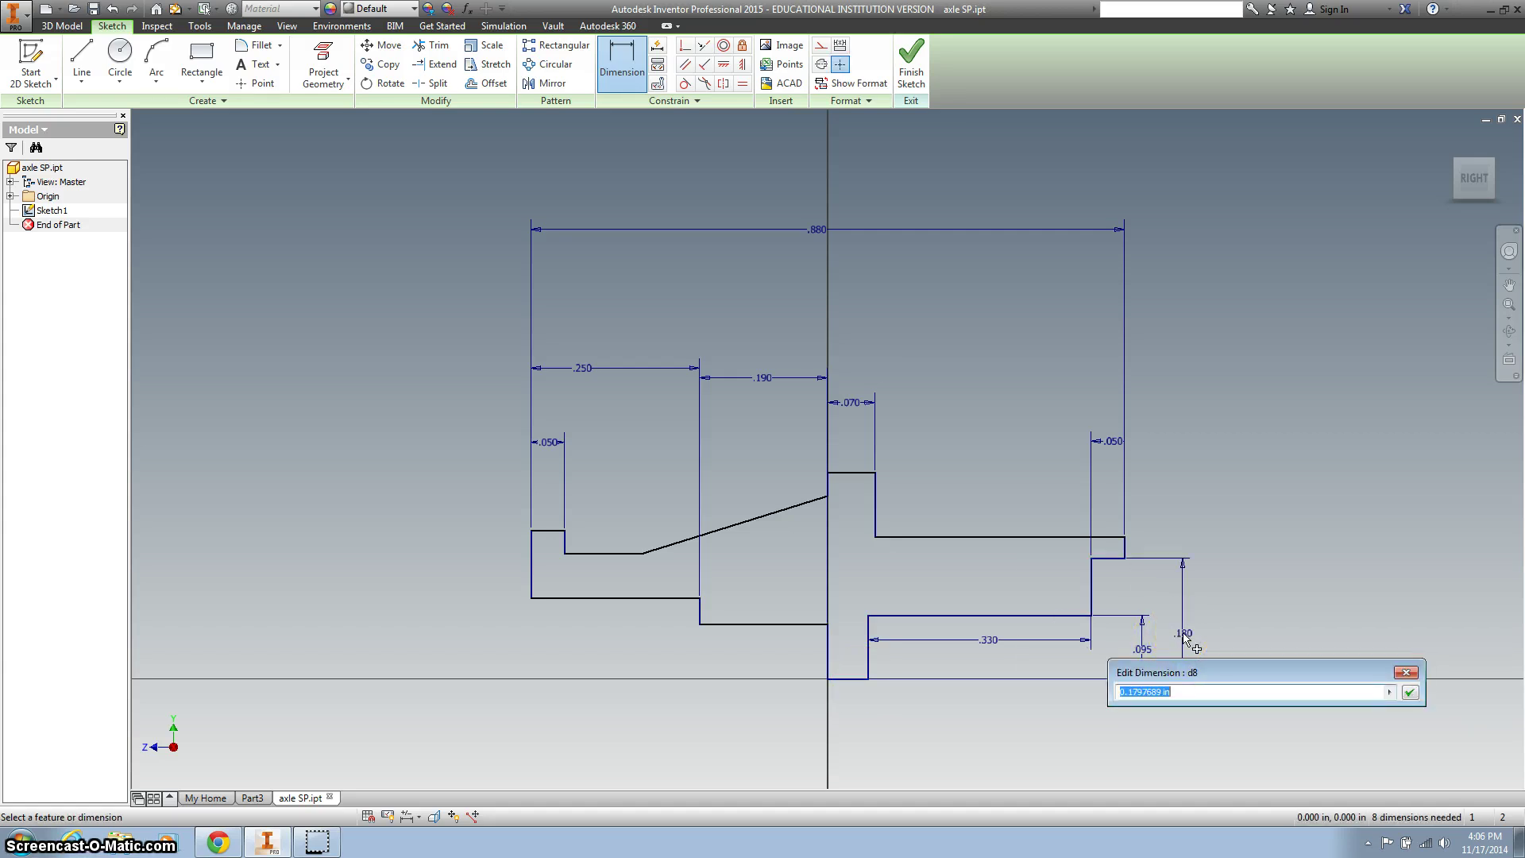
key(Return)
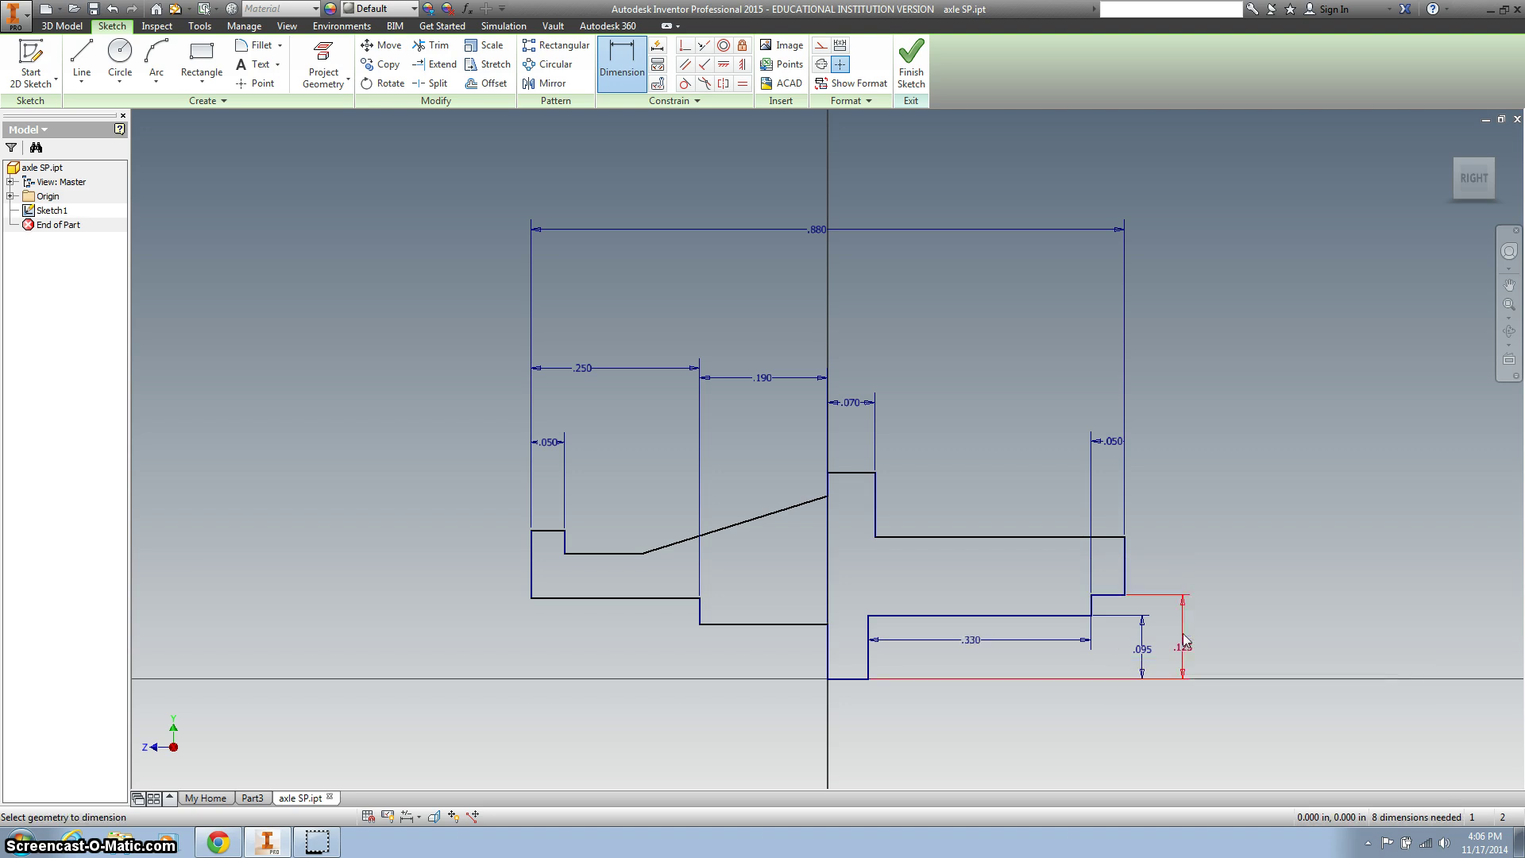
Step: Set the right end's outer top line to .145 above the axis (.29/2)
click(850, 677)
click(1037, 537)
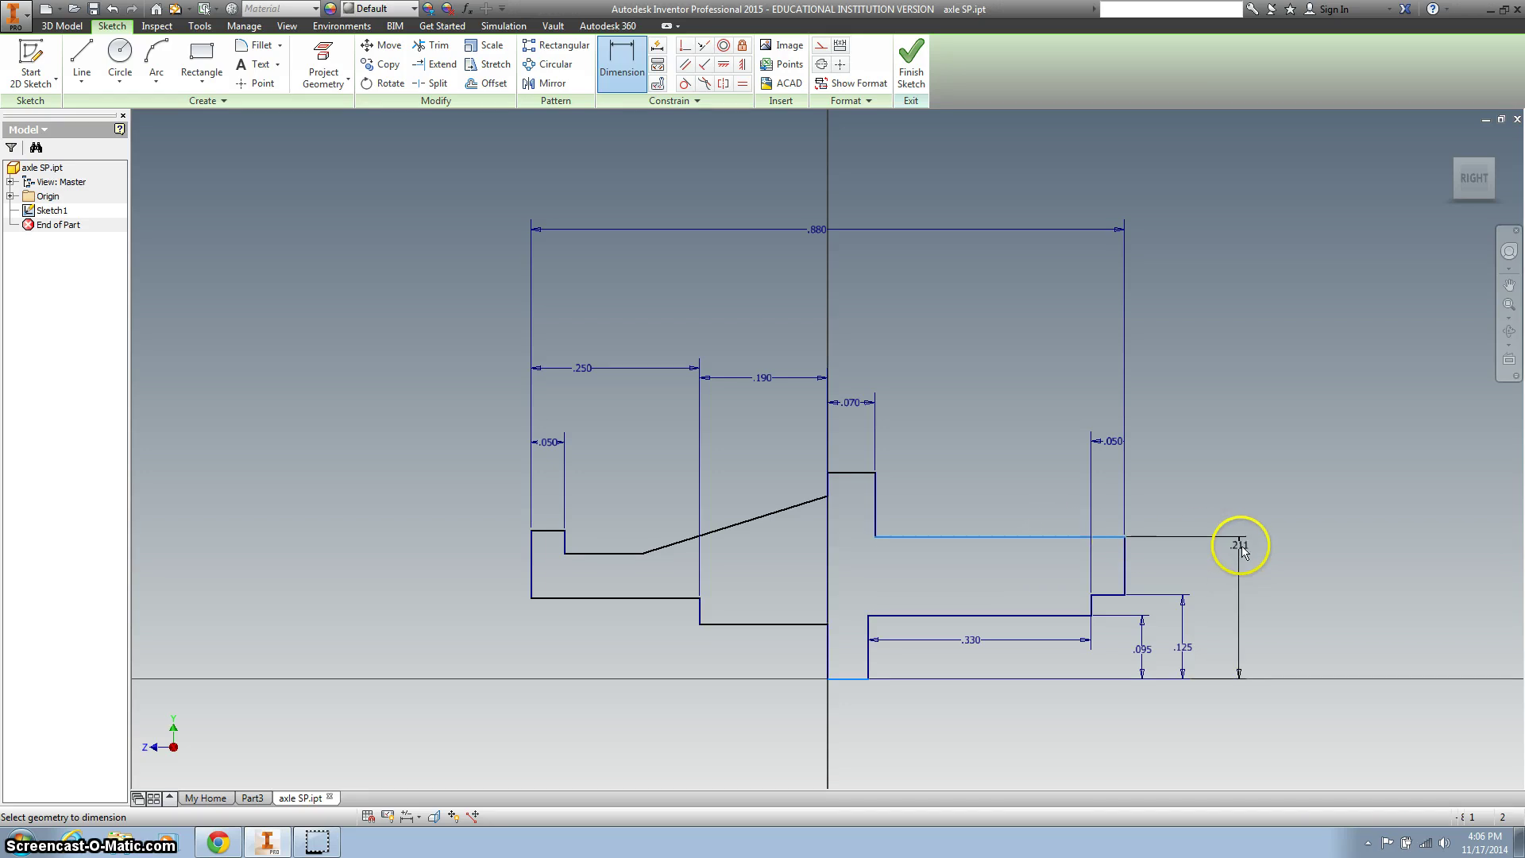
click(1249, 579)
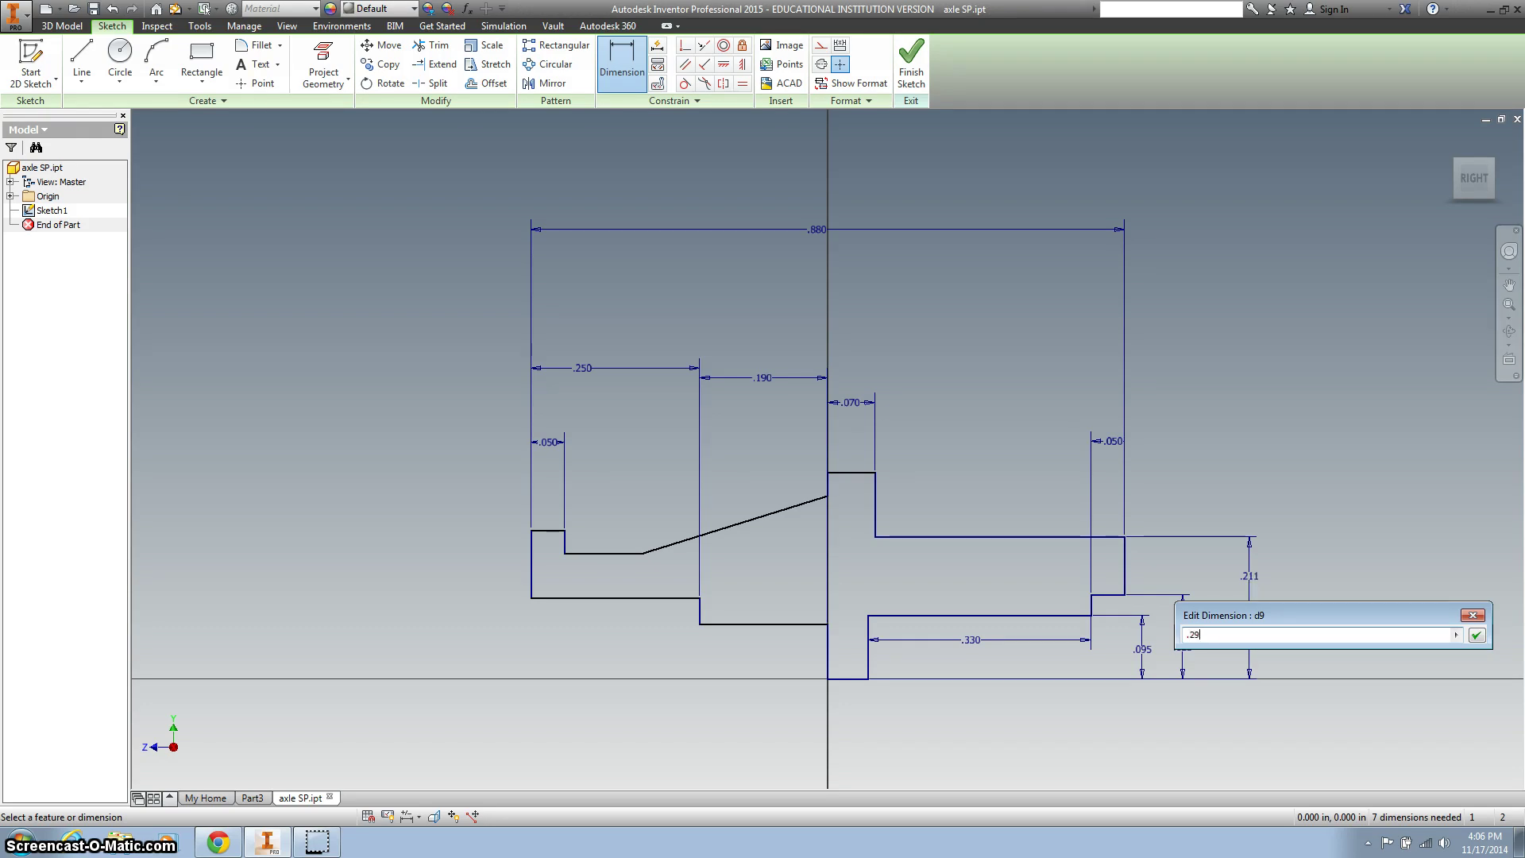
text(.29/2)
key(Return)
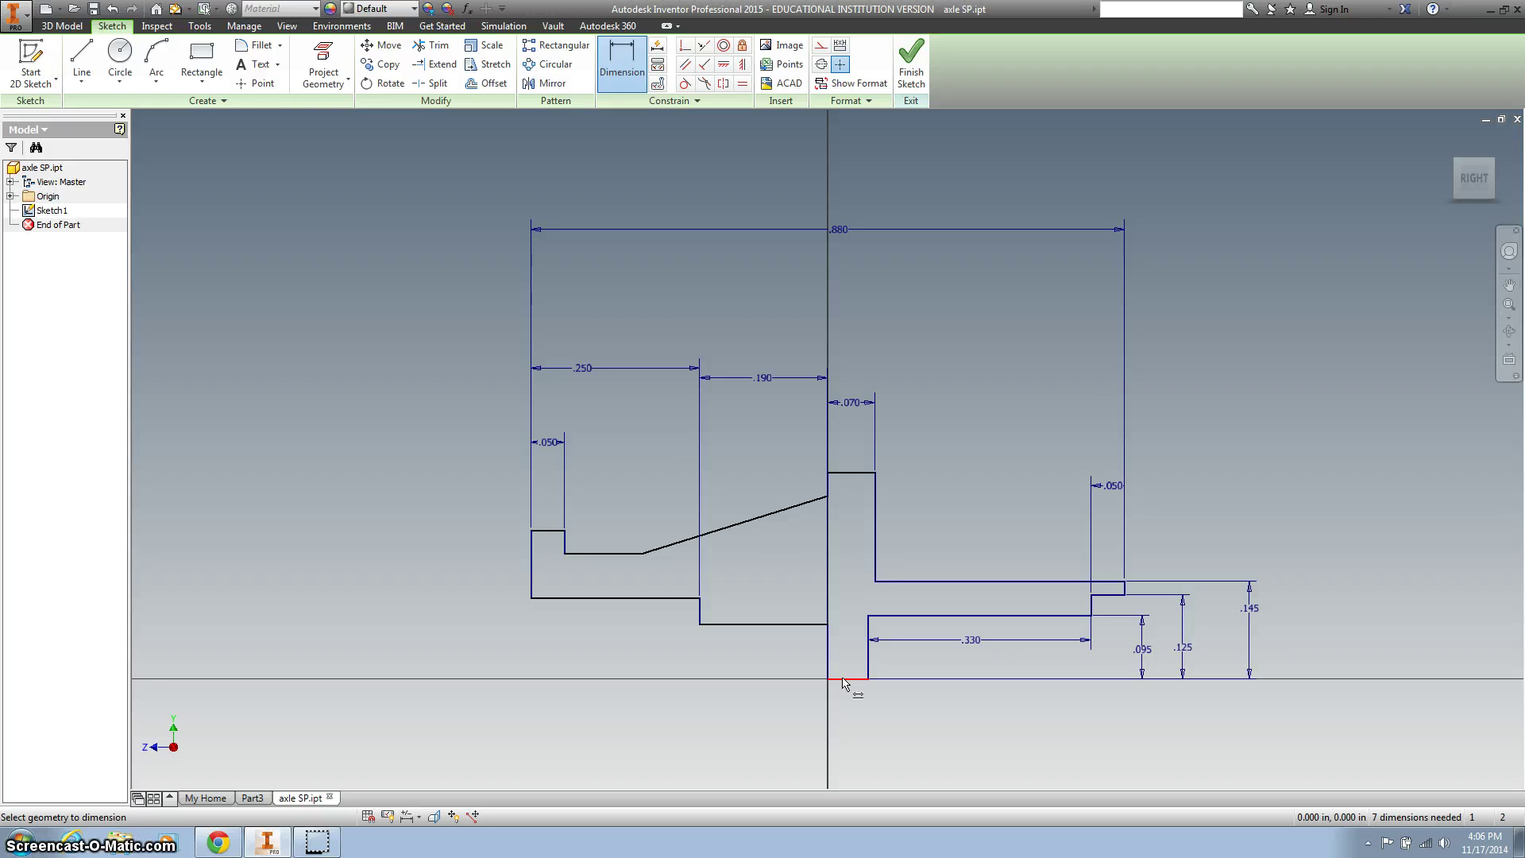
Step: Dimension the left end's bore and bottom-edge heights above the axis at .095 and .125
click(777, 626)
click(487, 653)
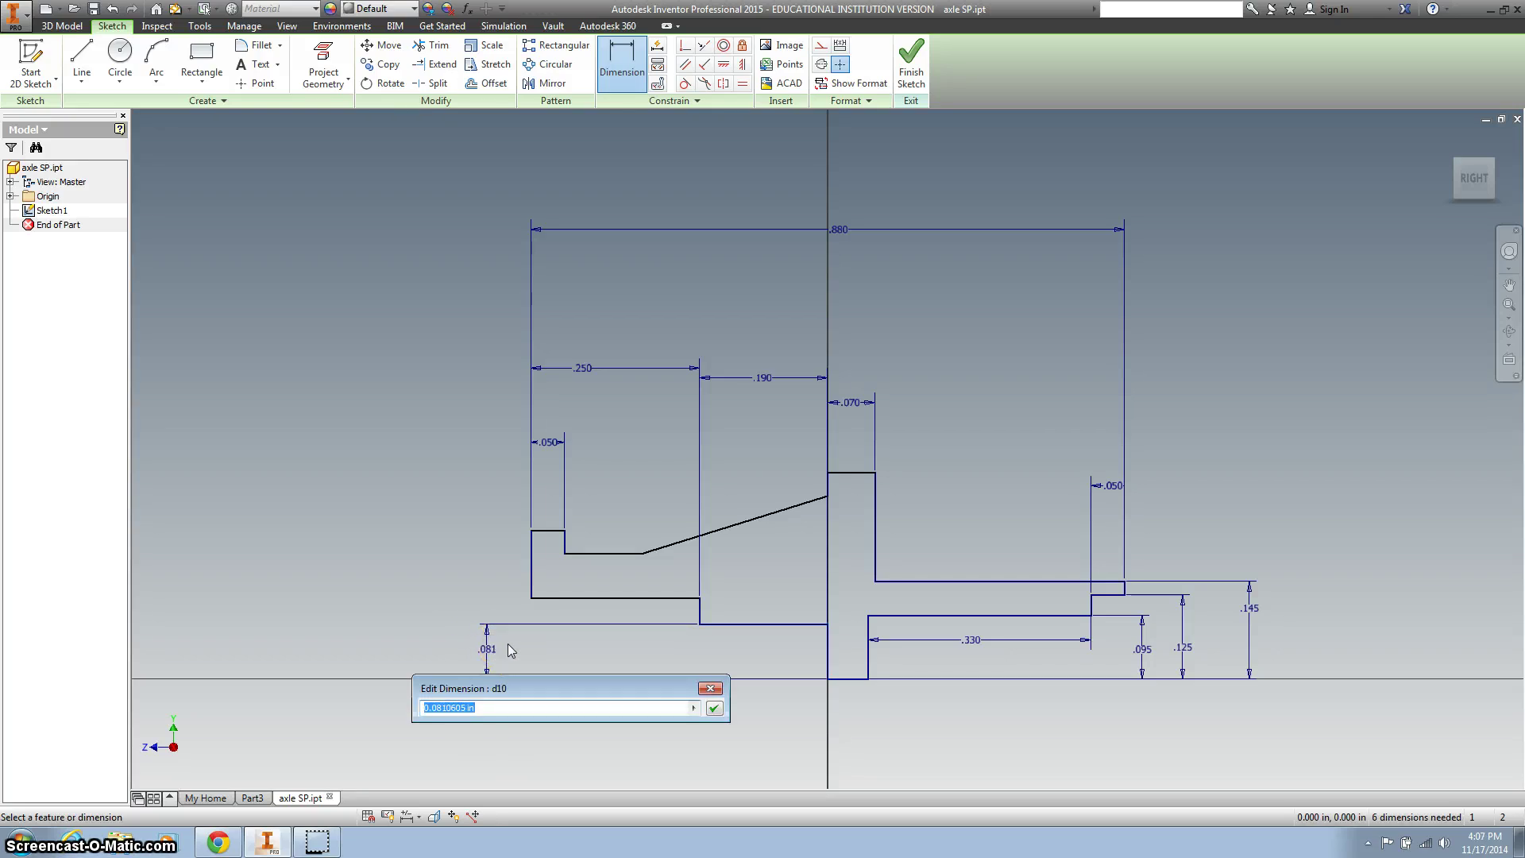
text(.19/2)
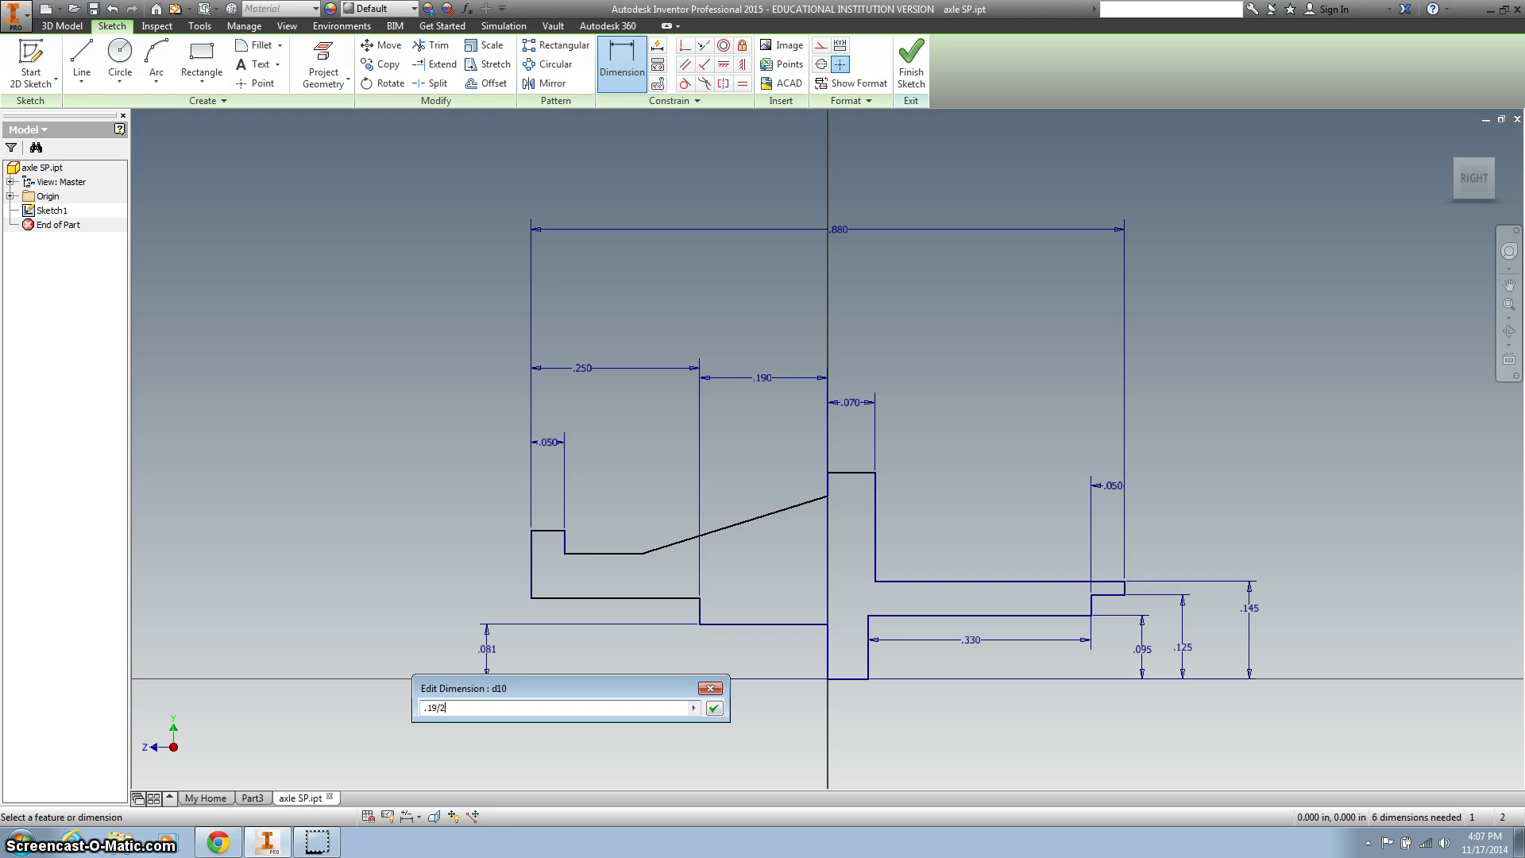
key(Return)
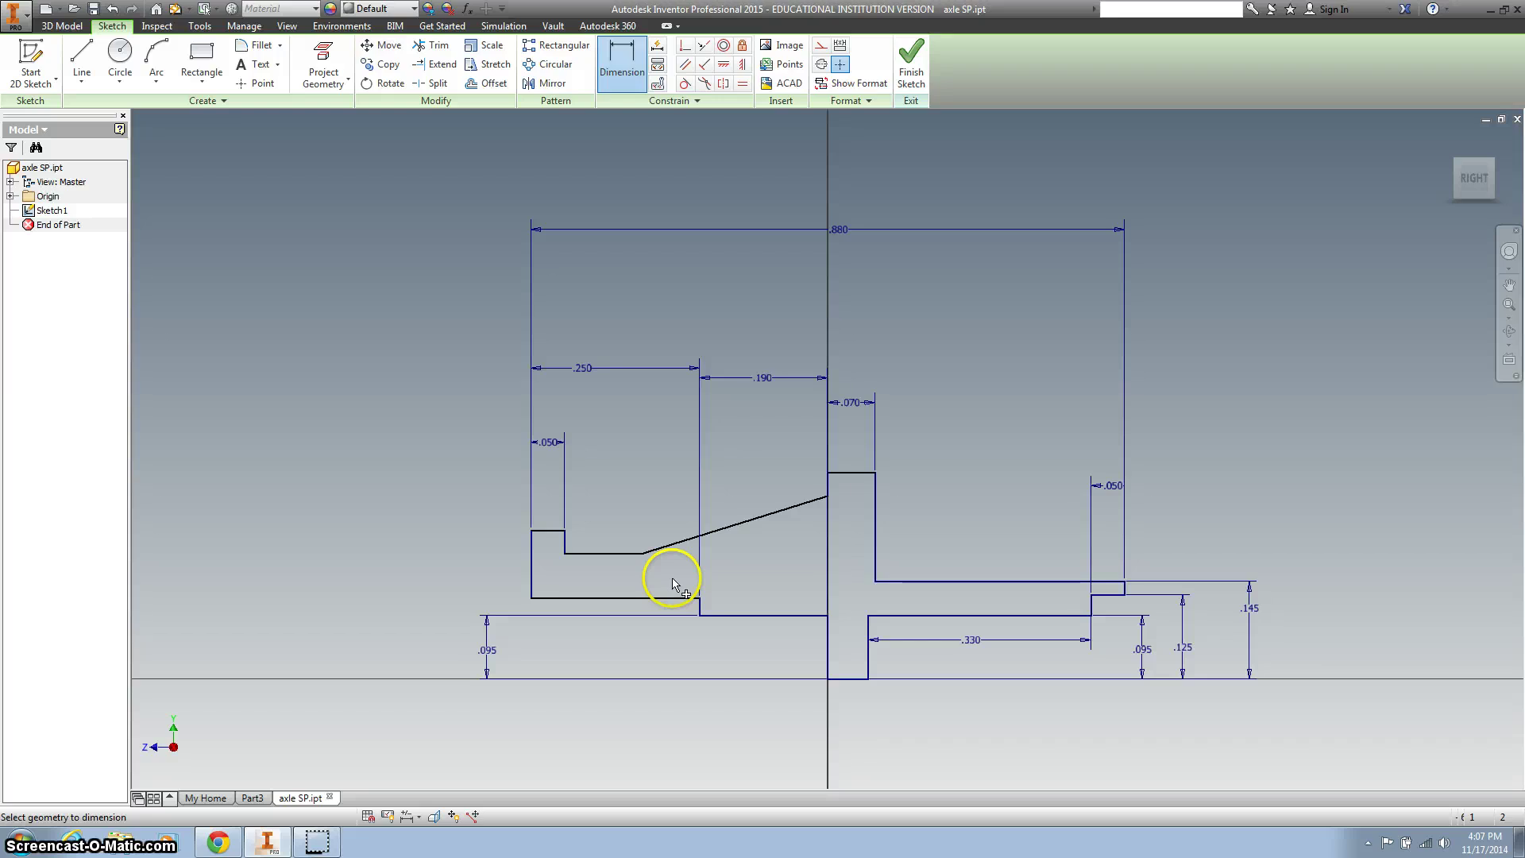
click(854, 681)
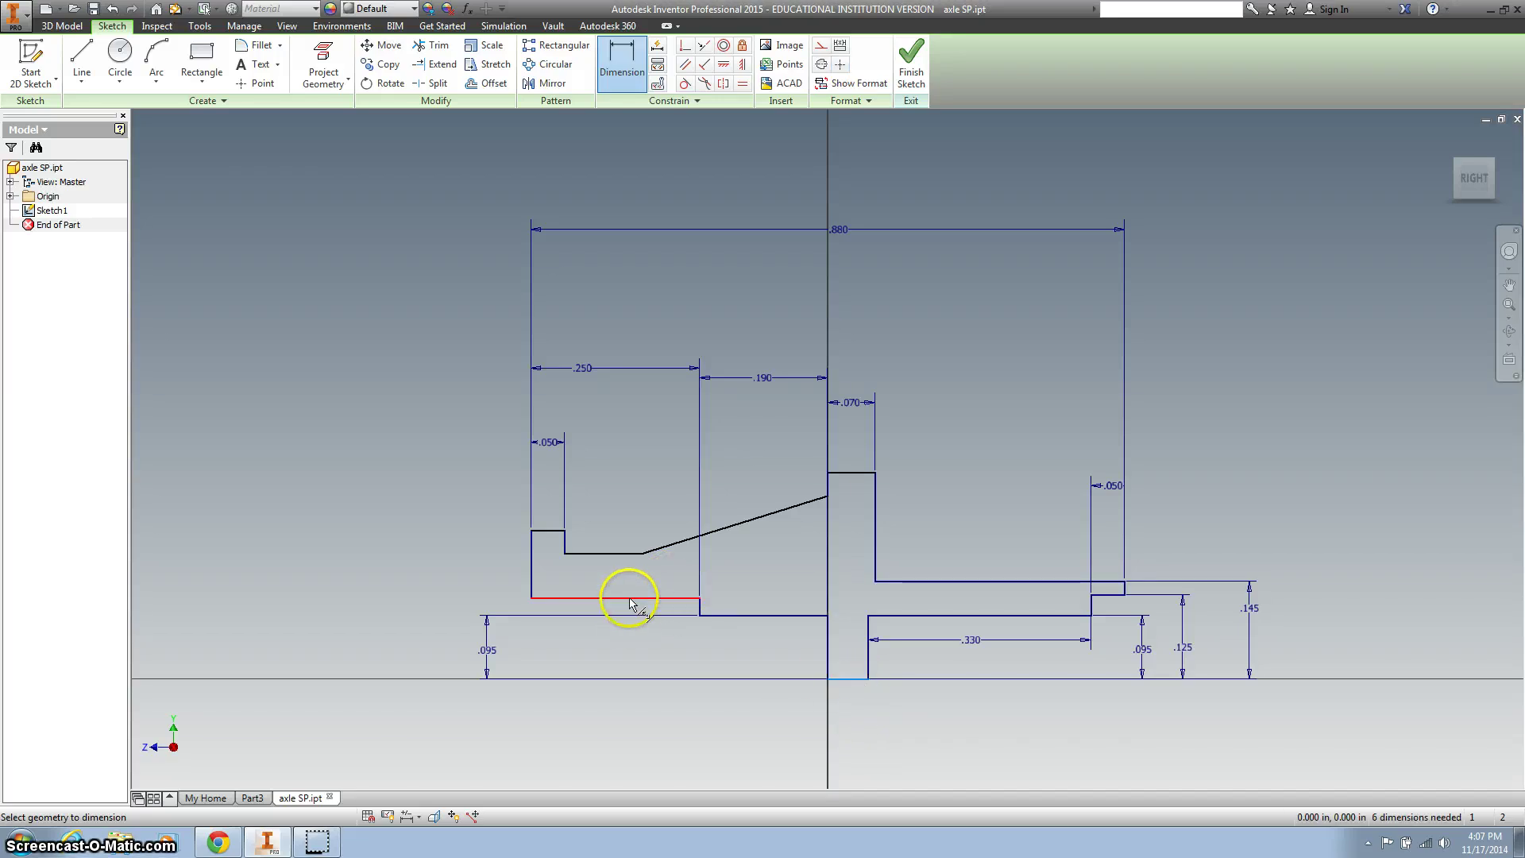
click(627, 598)
click(451, 623)
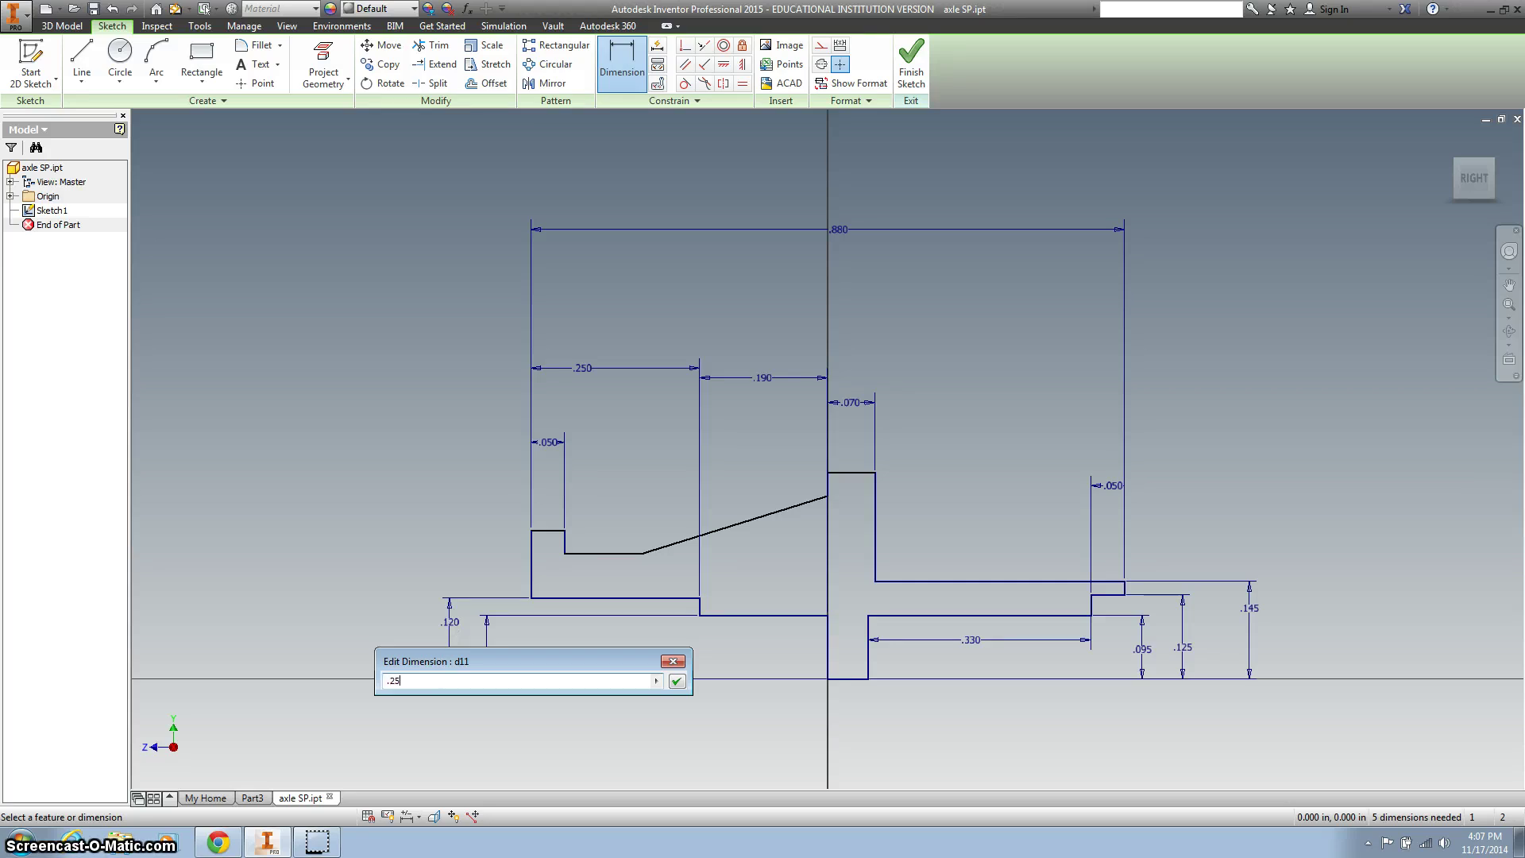
text(.25/2)
key(Return)
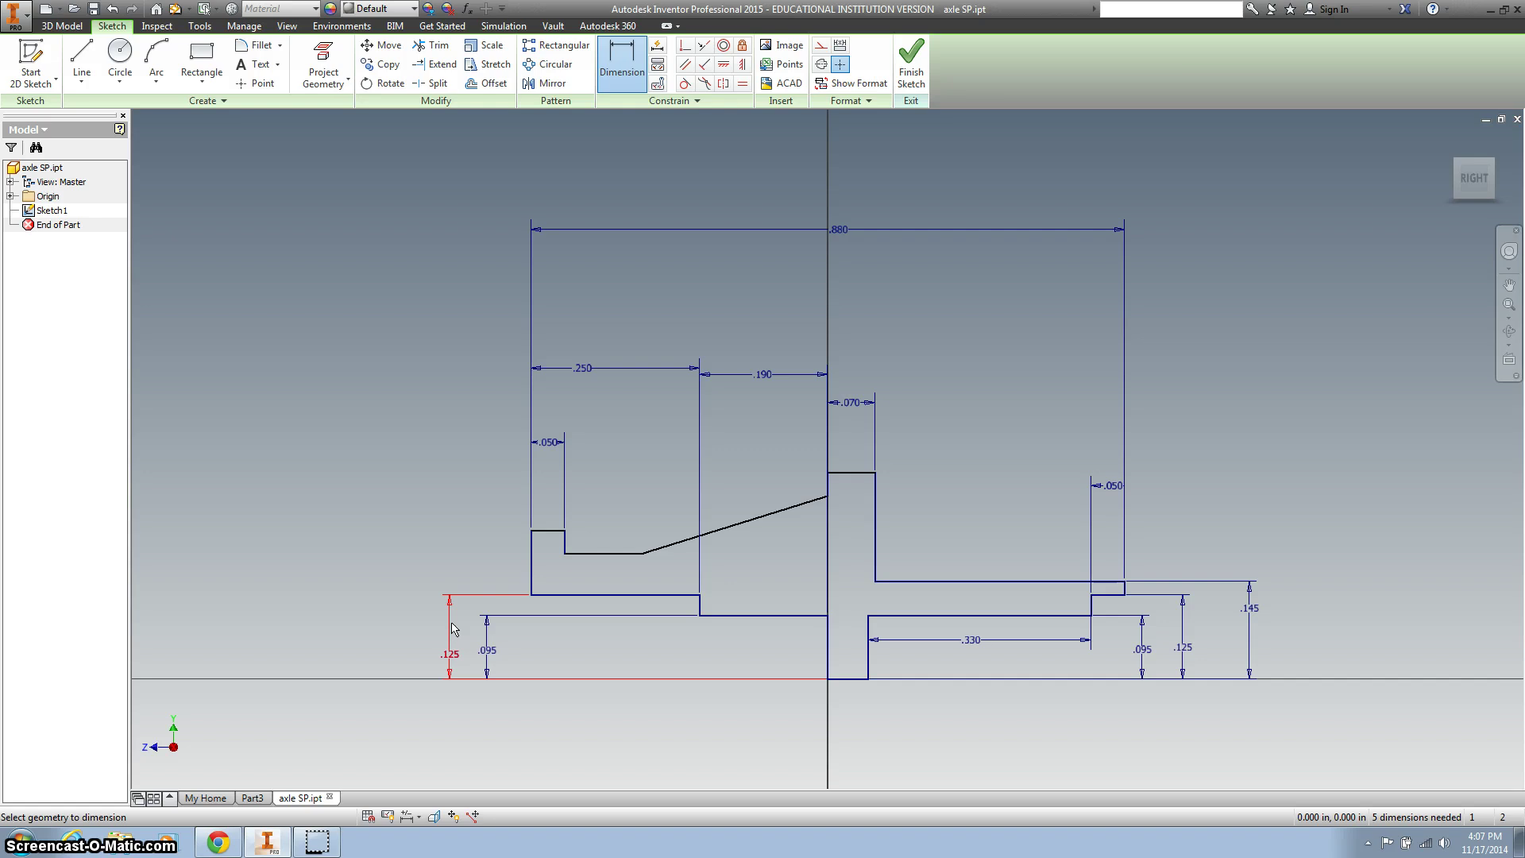
Step: Give the left lip a .010 step and a .150 height above the axis
click(550, 531)
click(591, 552)
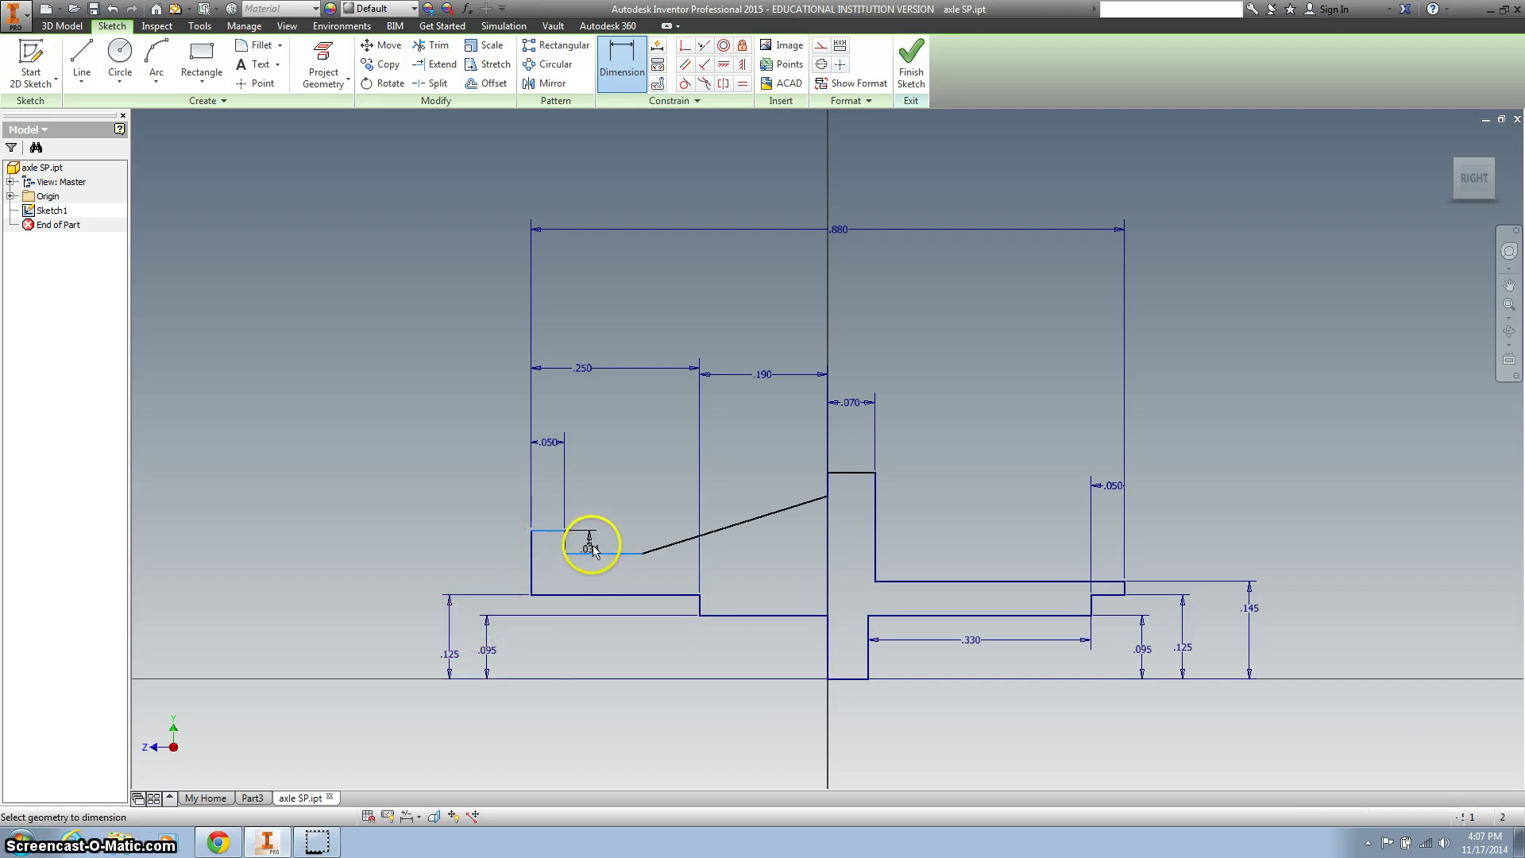
click(594, 543)
text(.01)
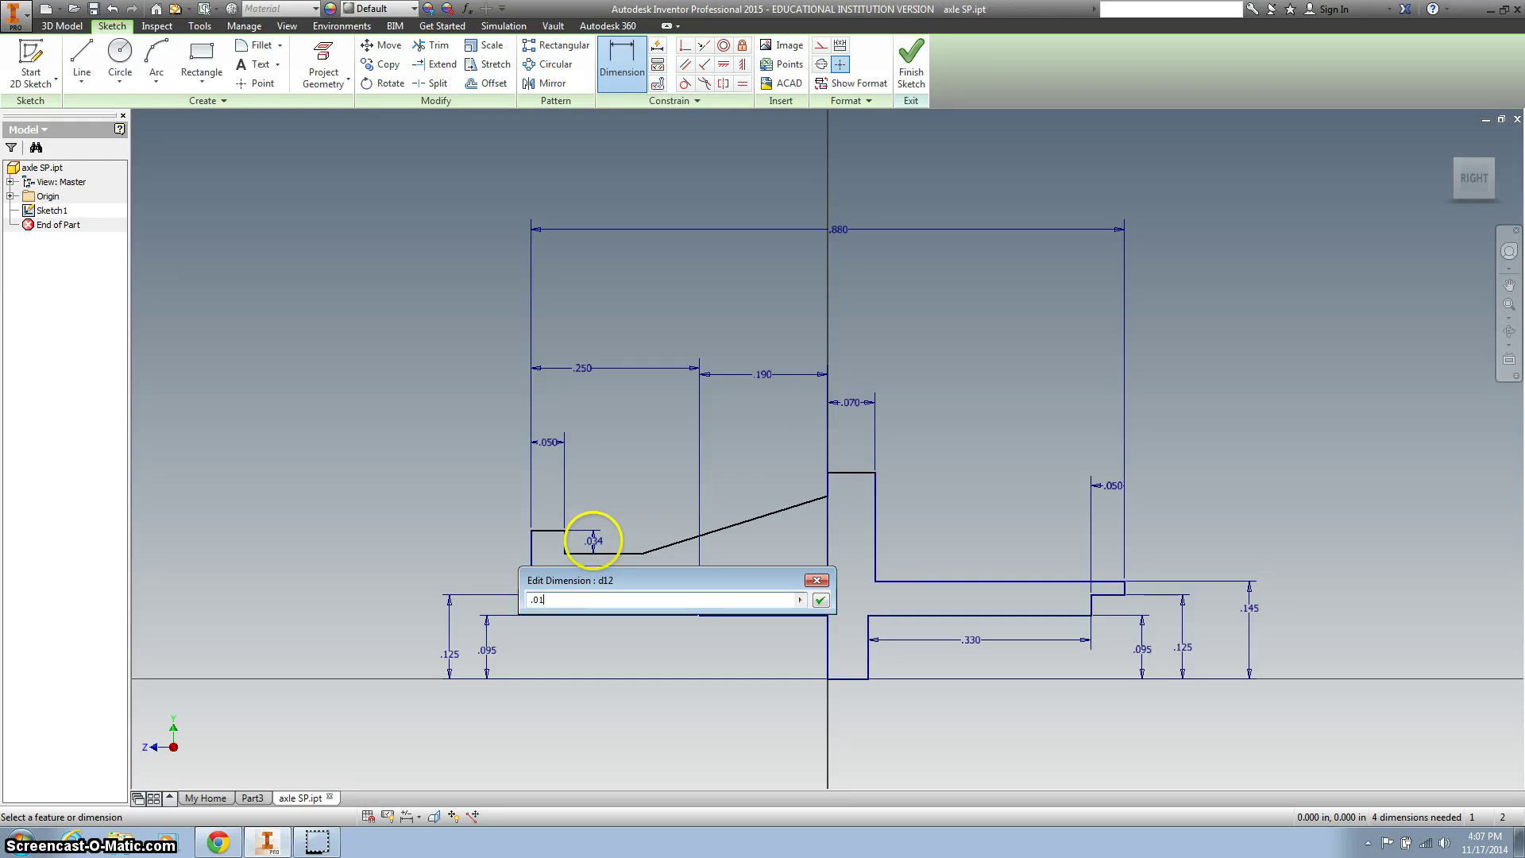
key(Return)
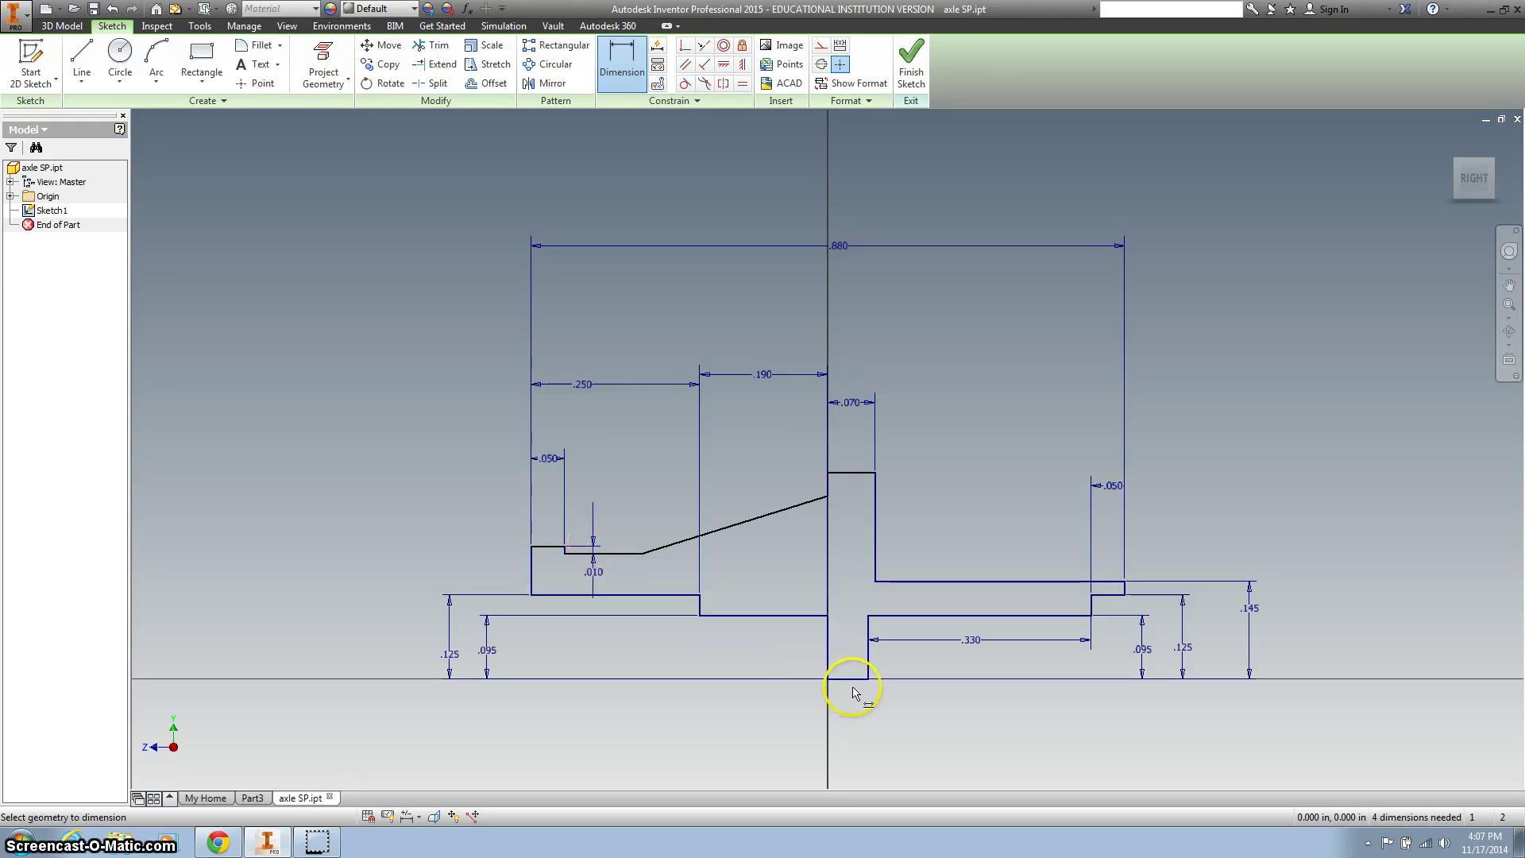
click(850, 679)
click(549, 545)
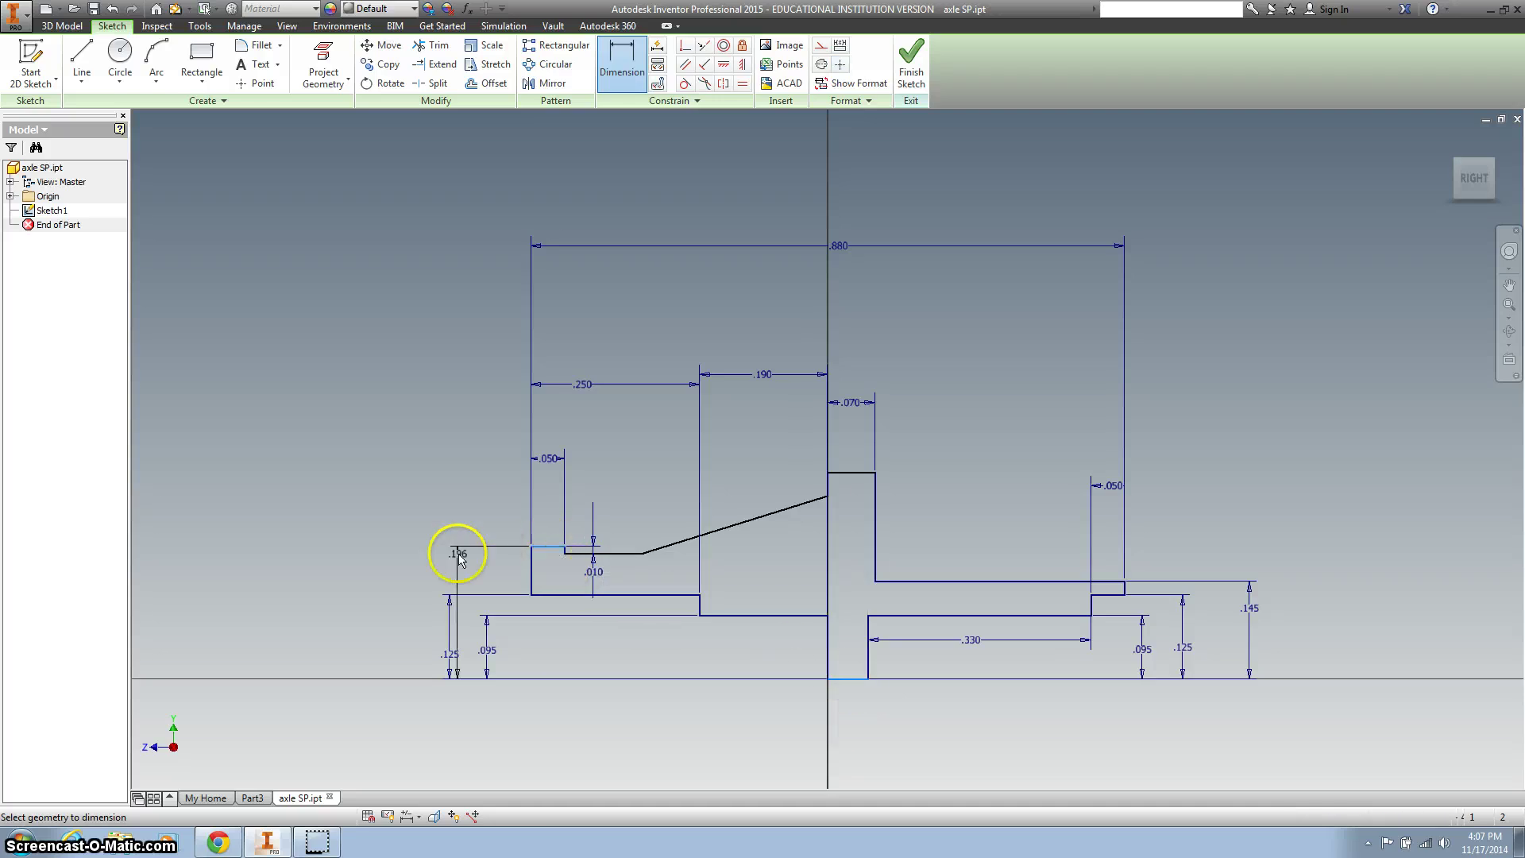
click(394, 573)
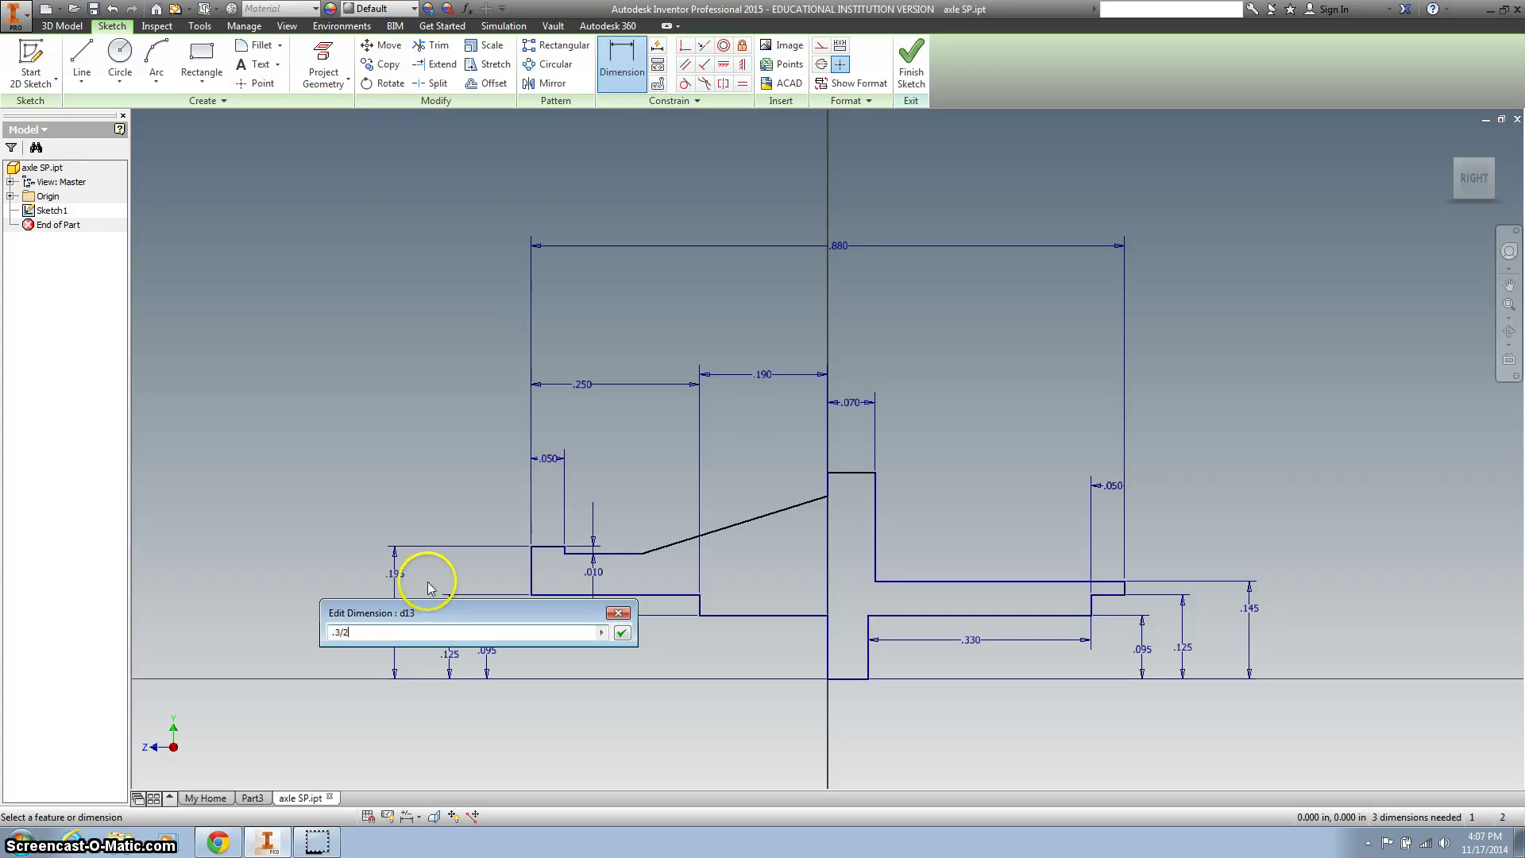
key(Return)
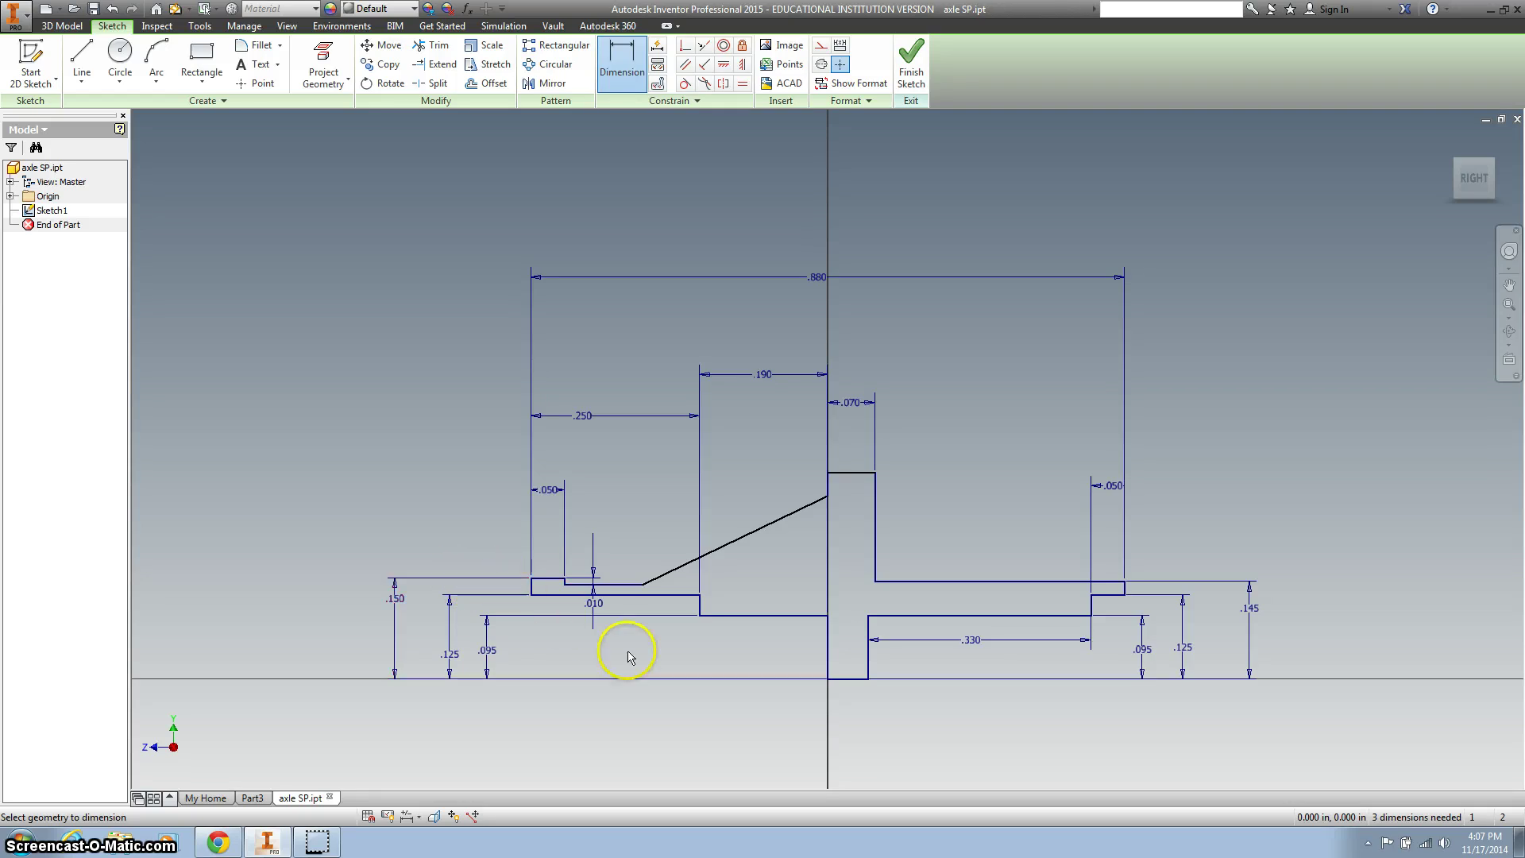
Step: Dimension the top line at .200 above the axis baseline (.4/2)
click(841, 680)
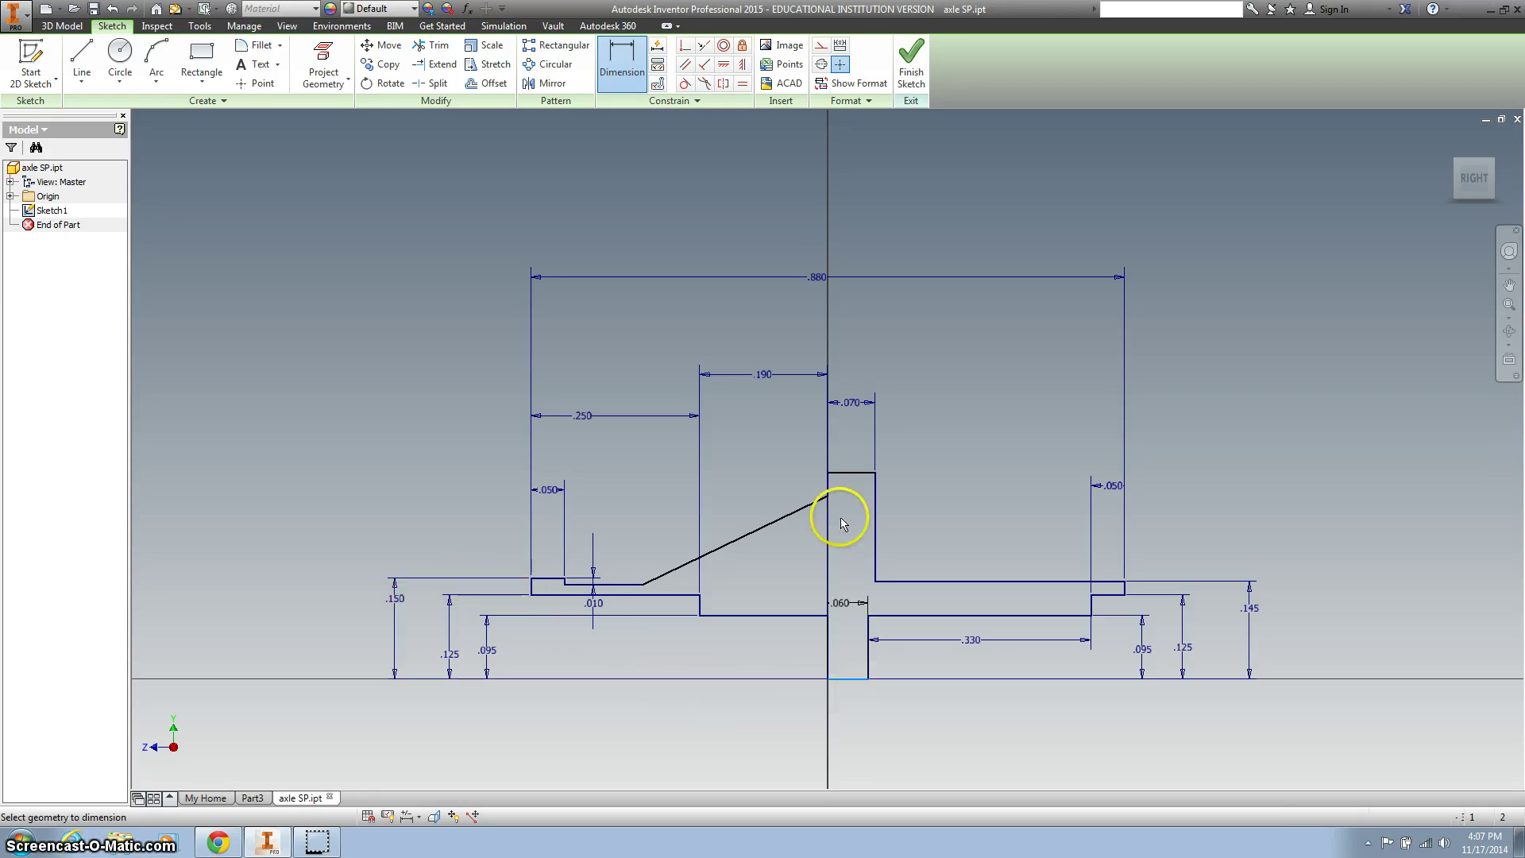
click(841, 474)
click(363, 558)
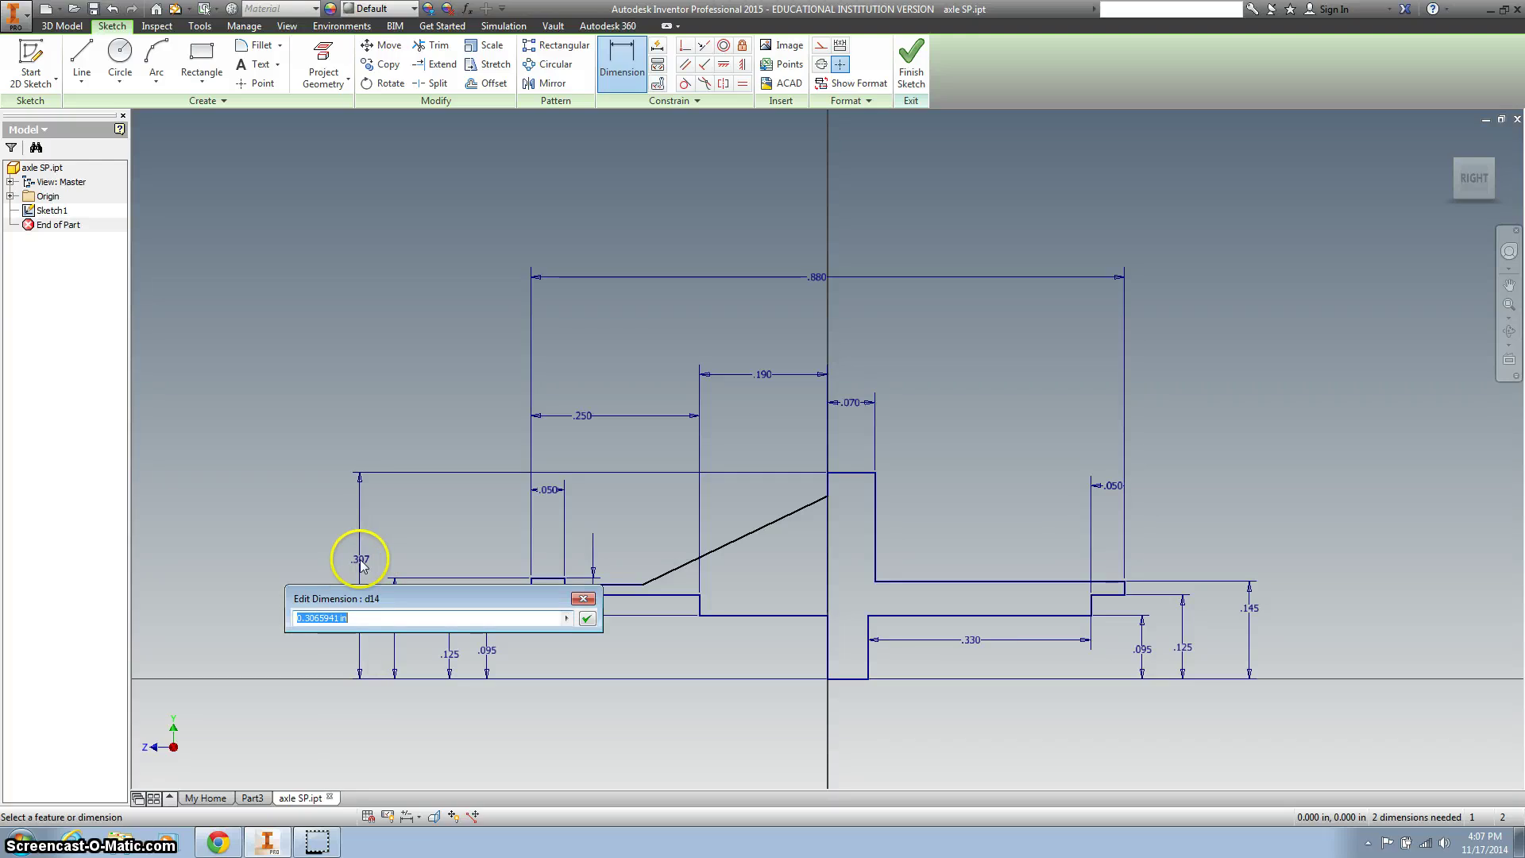
text(.4/2)
key(Return)
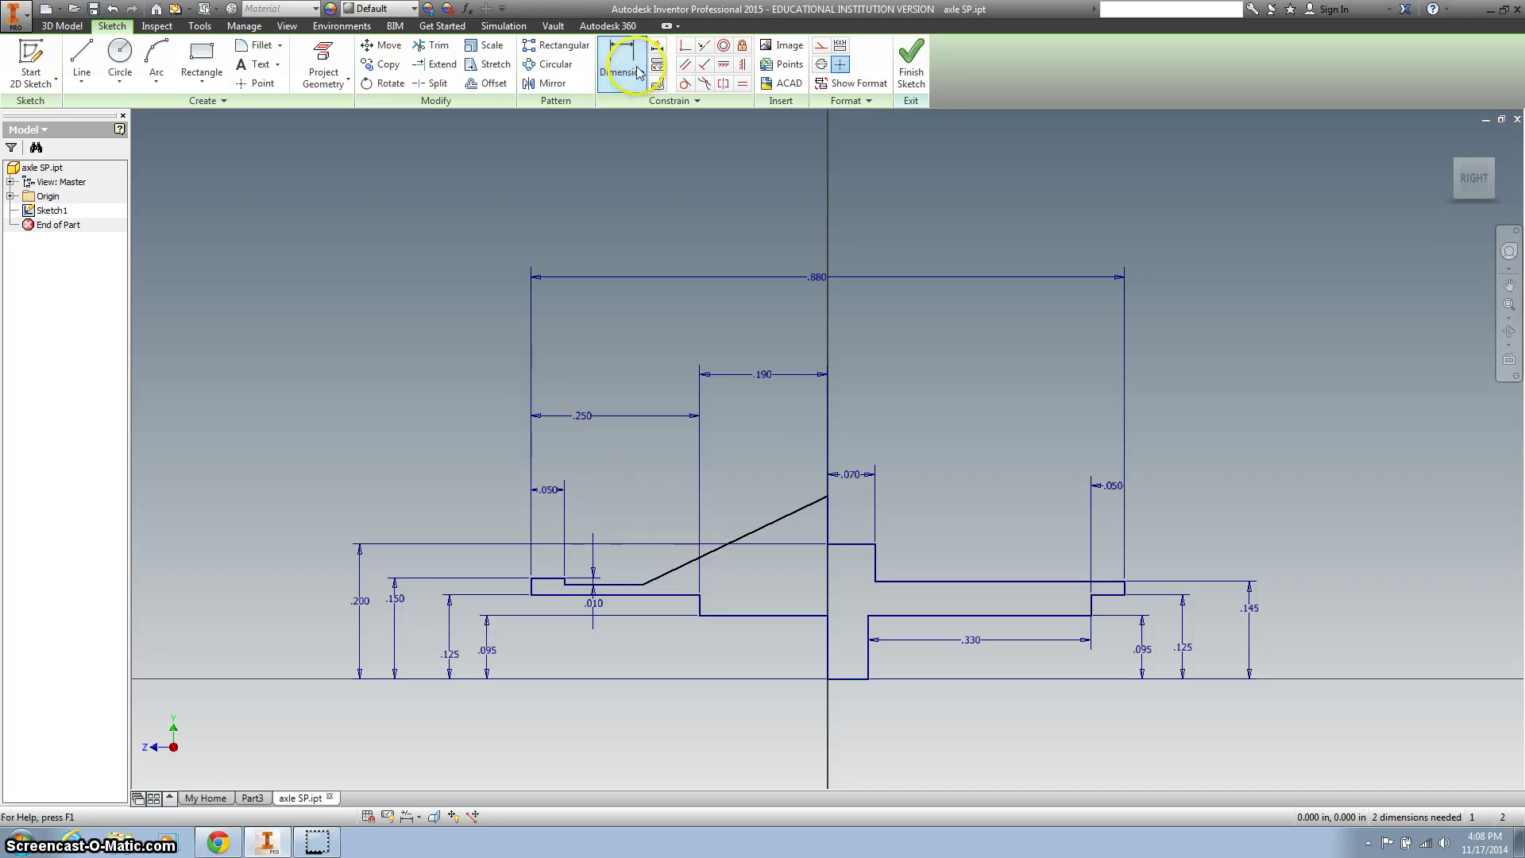
Step: Dimension the slanted line's end to the baseline and link it to d9 (.145) so it runs level
click(828, 497)
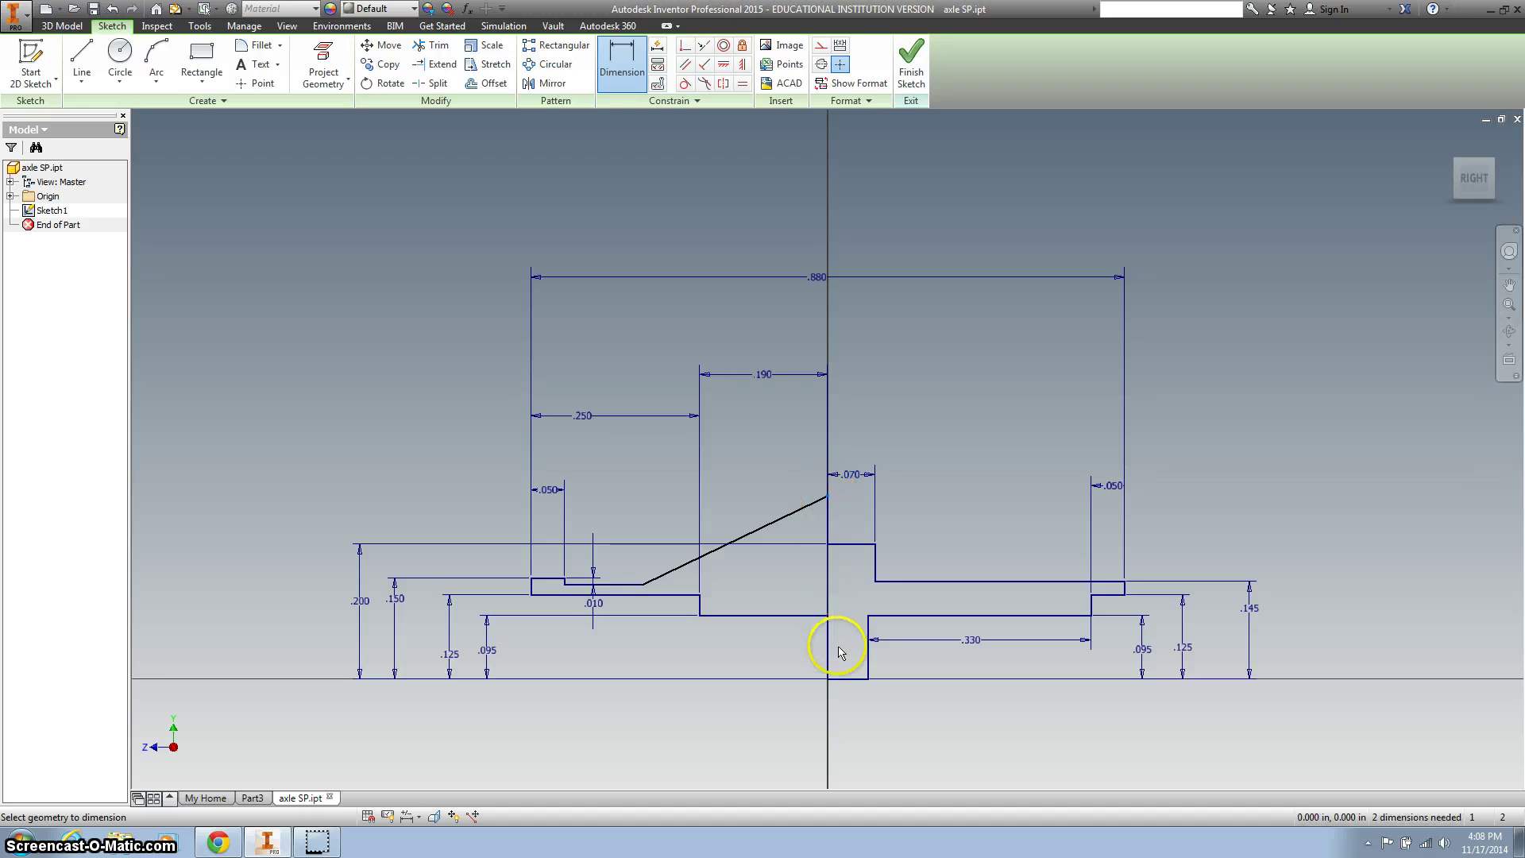
click(840, 680)
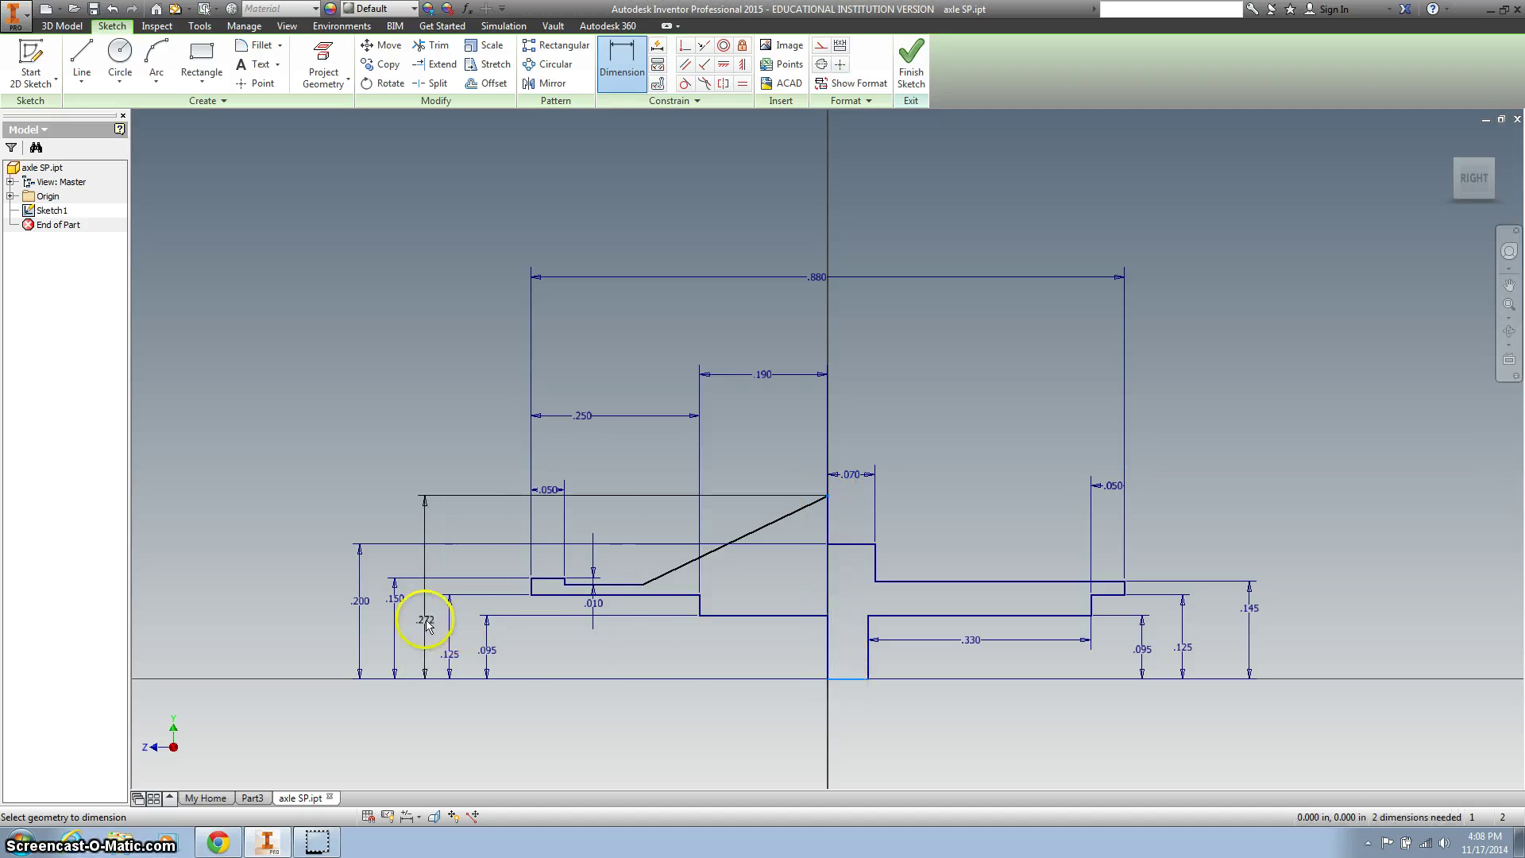
click(382, 615)
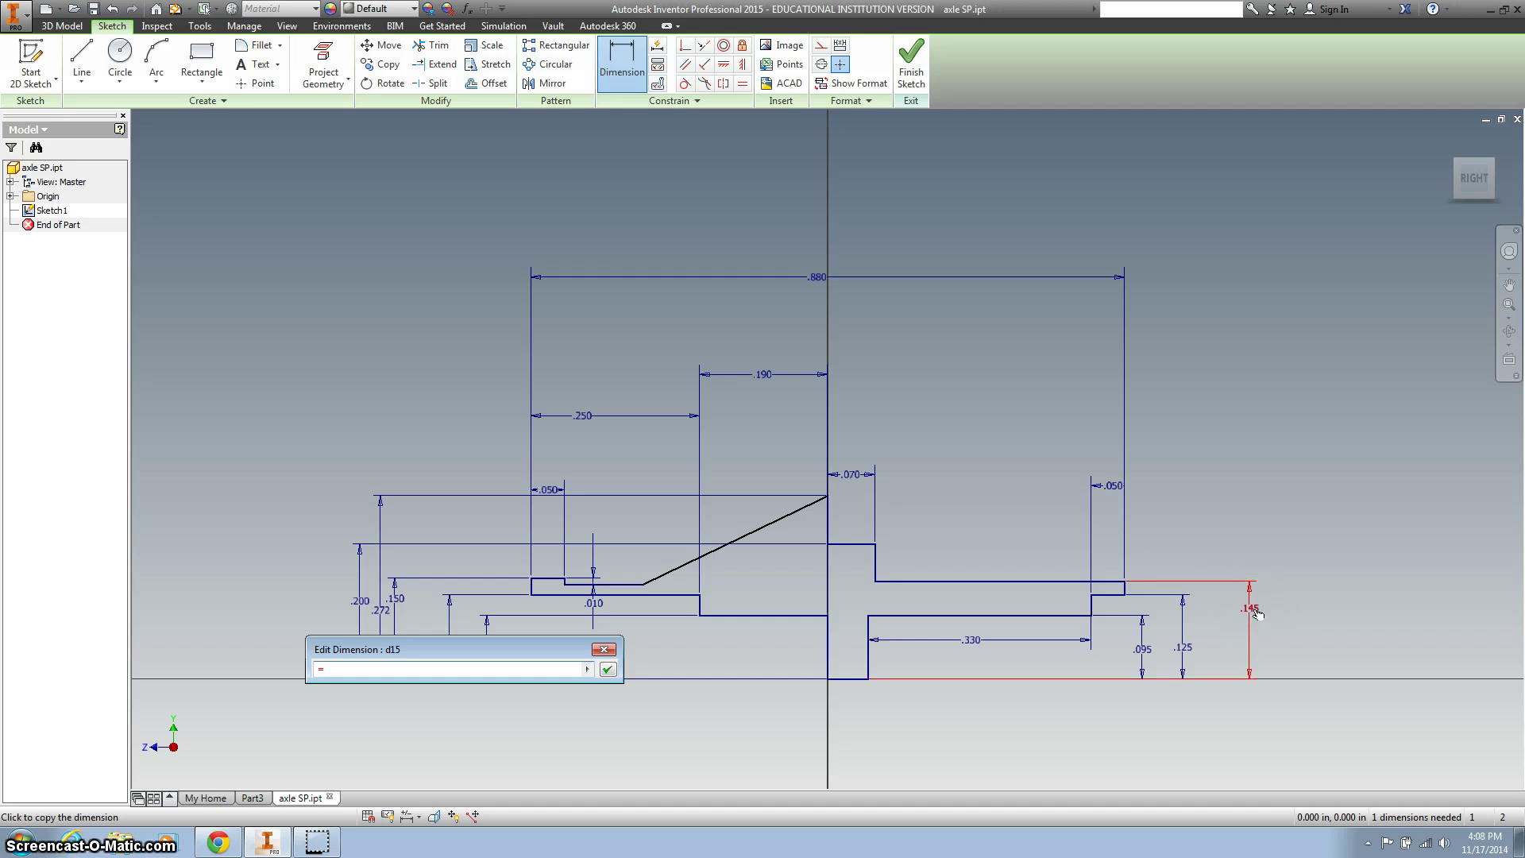
text(d9)
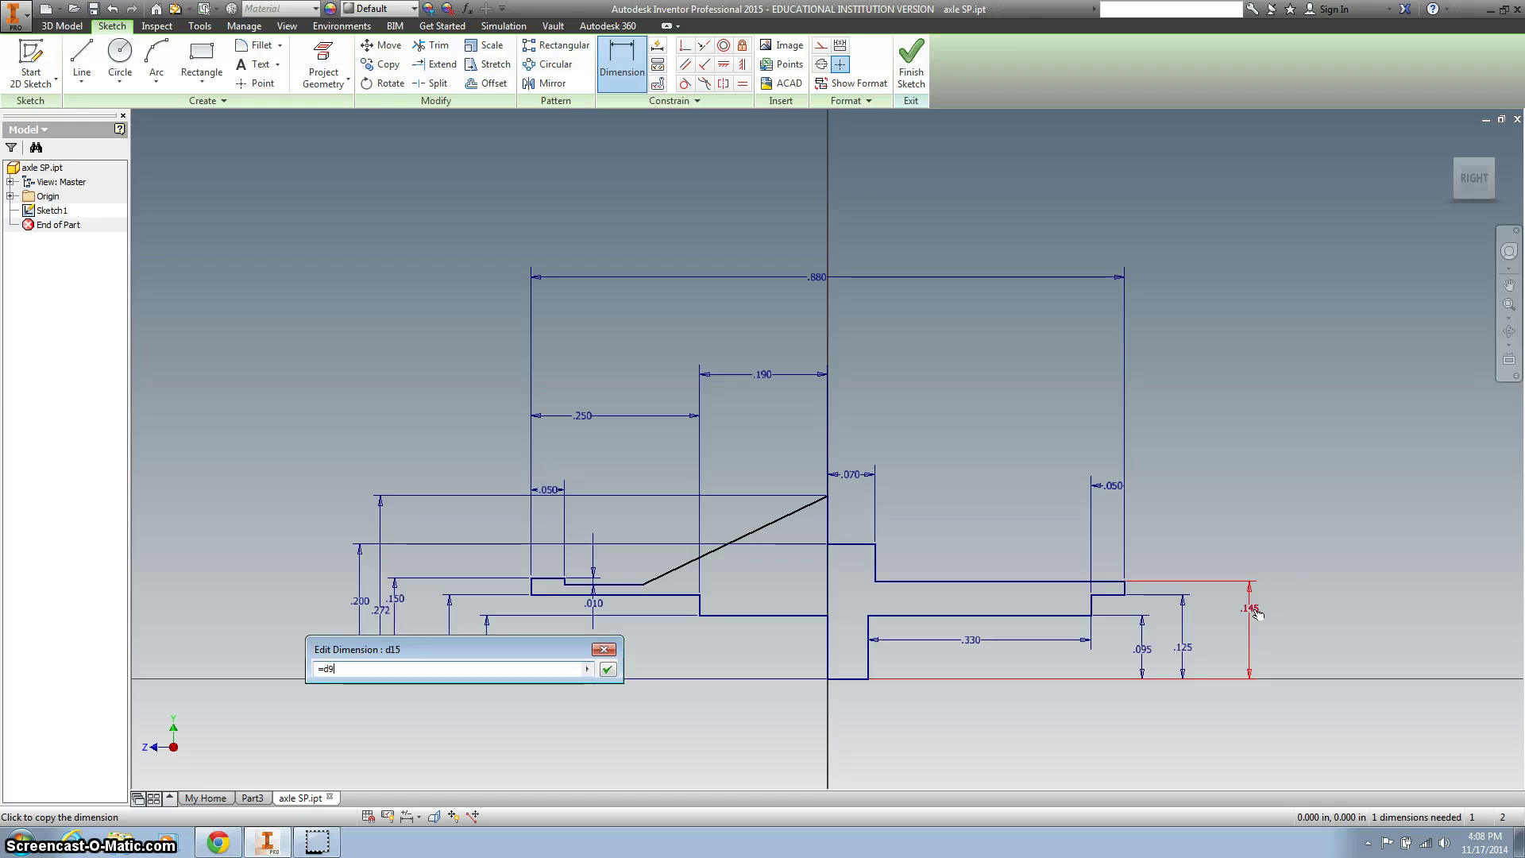
key(Return)
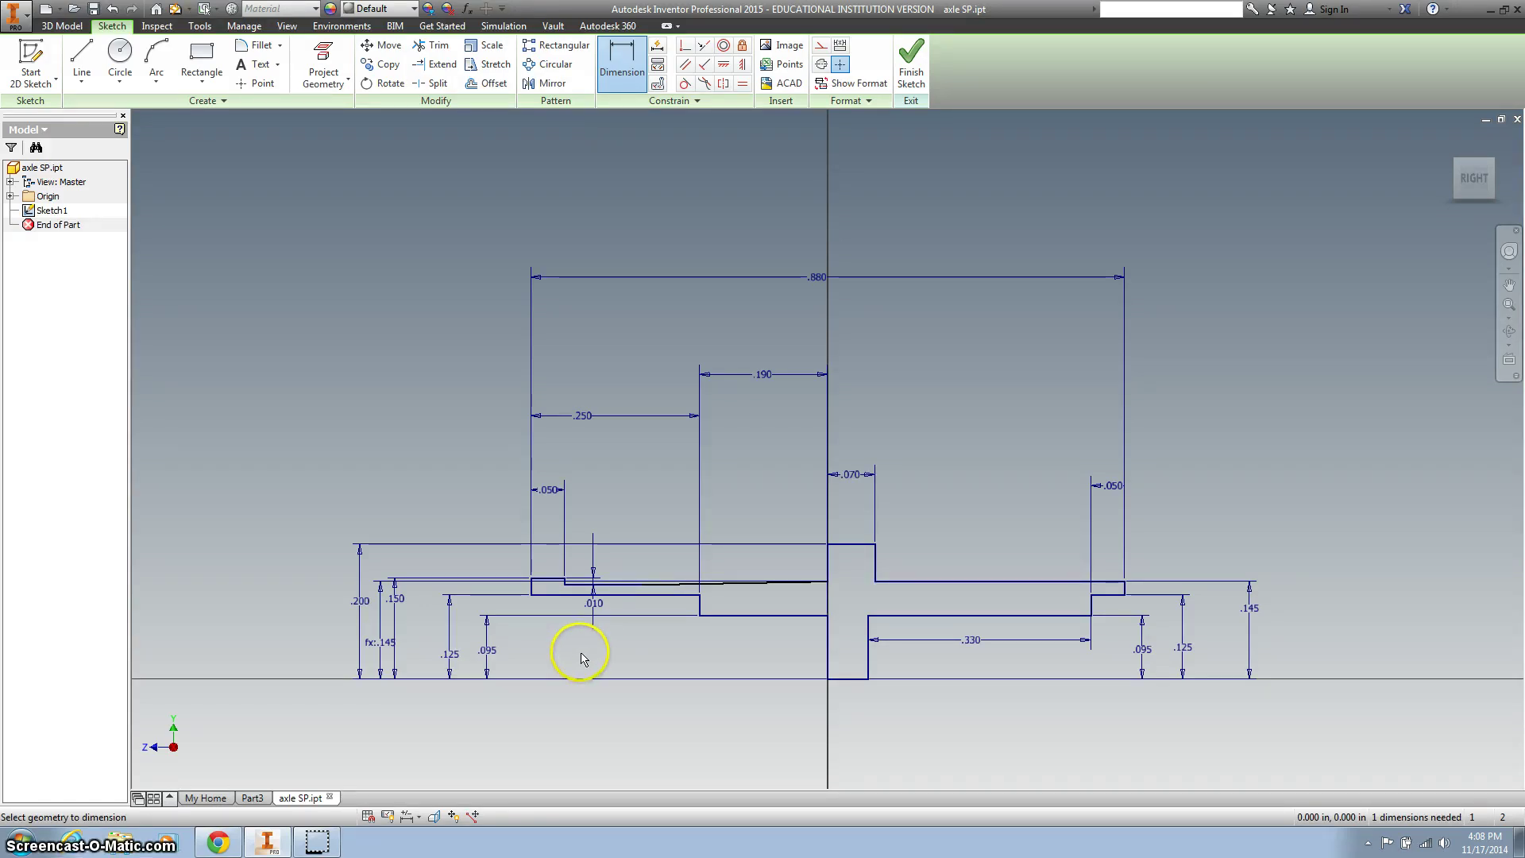
click(911, 62)
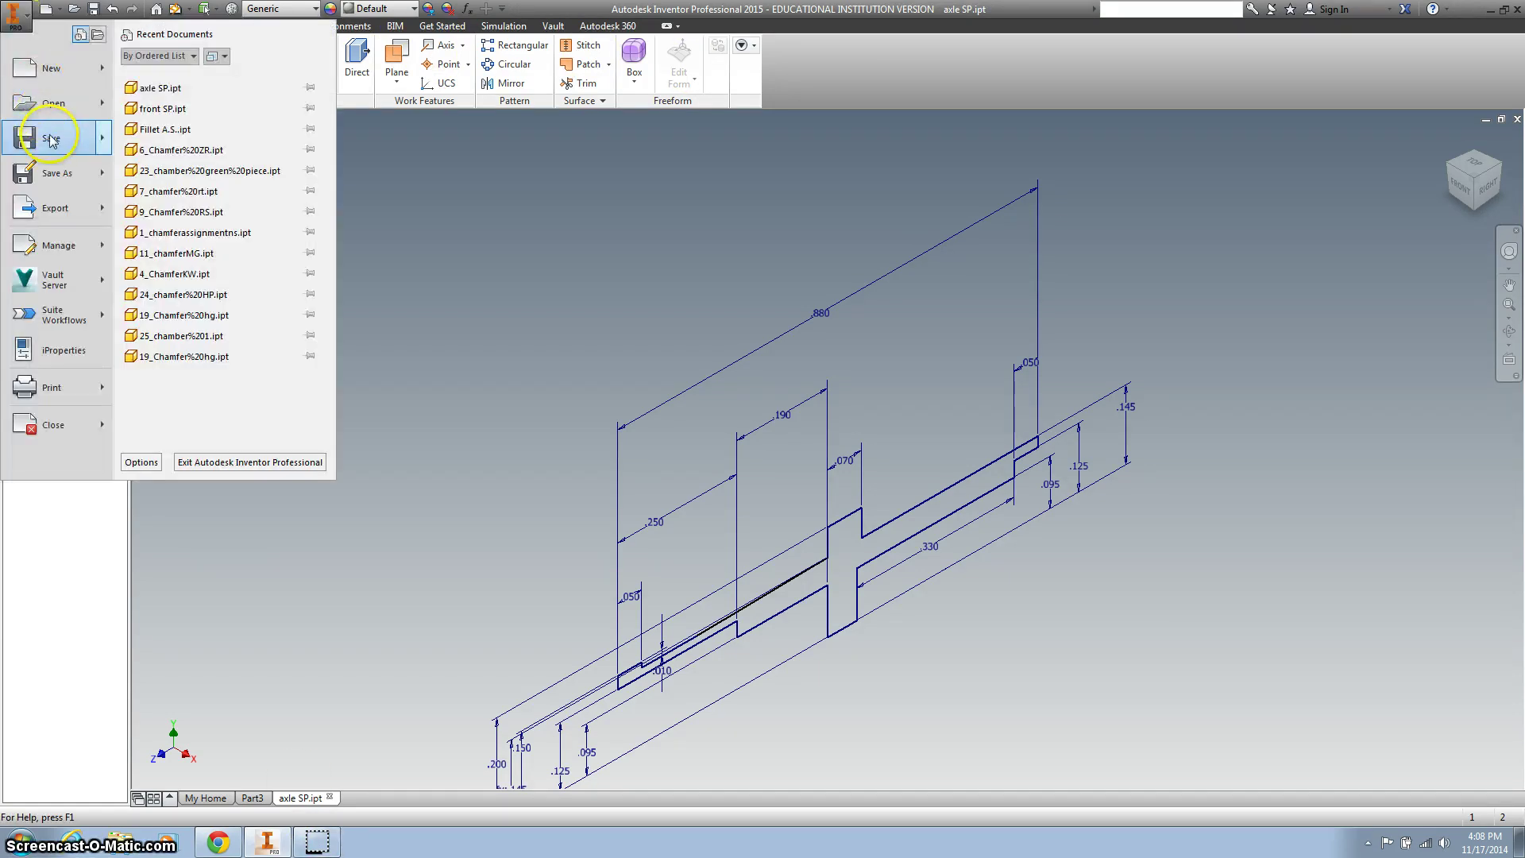
click(312, 847)
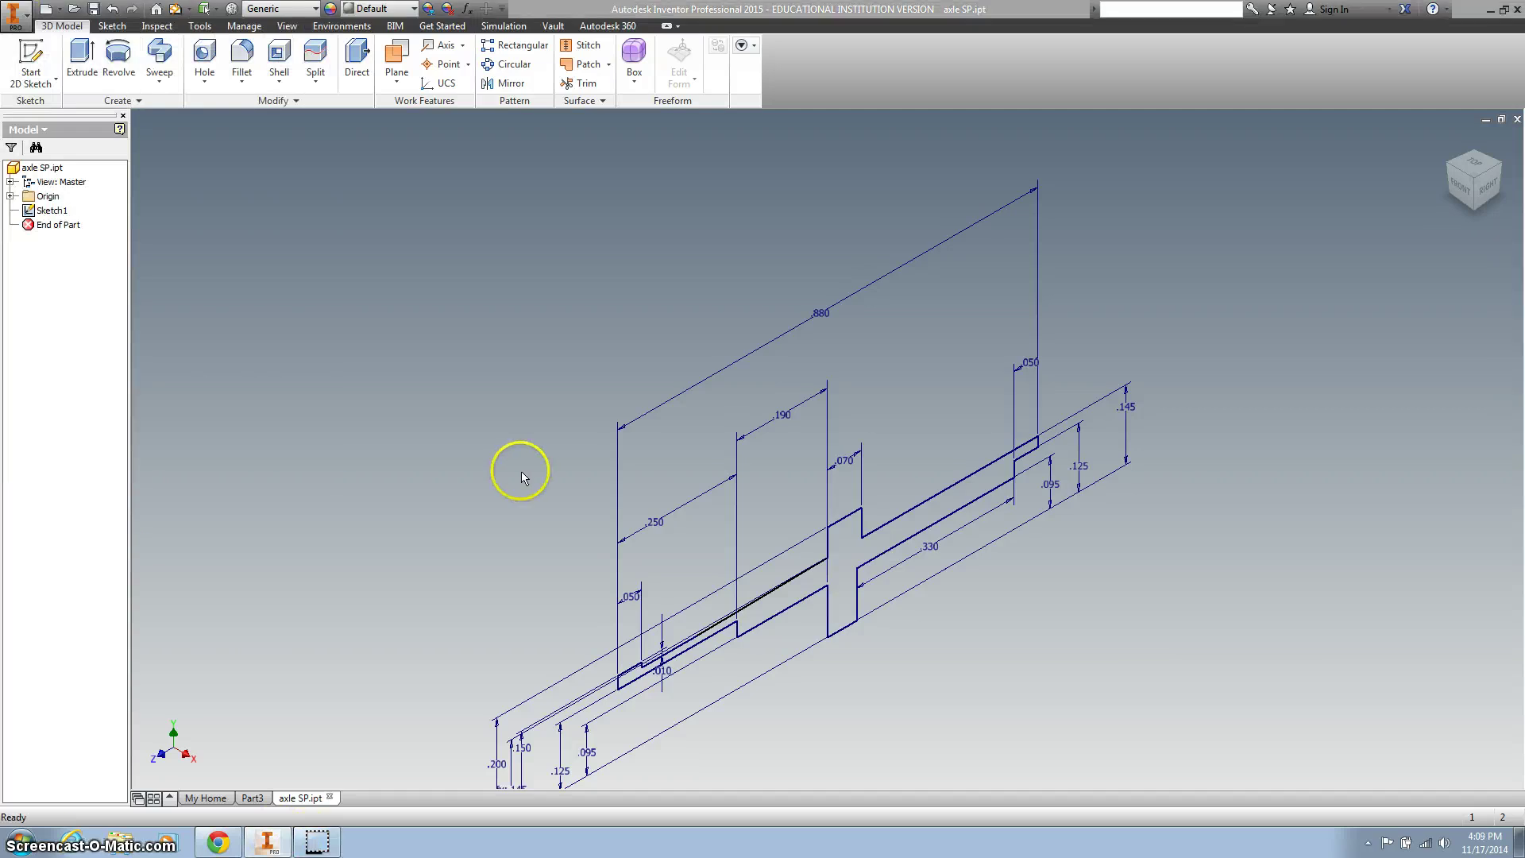
middle_drag(540, 439, 554, 347)
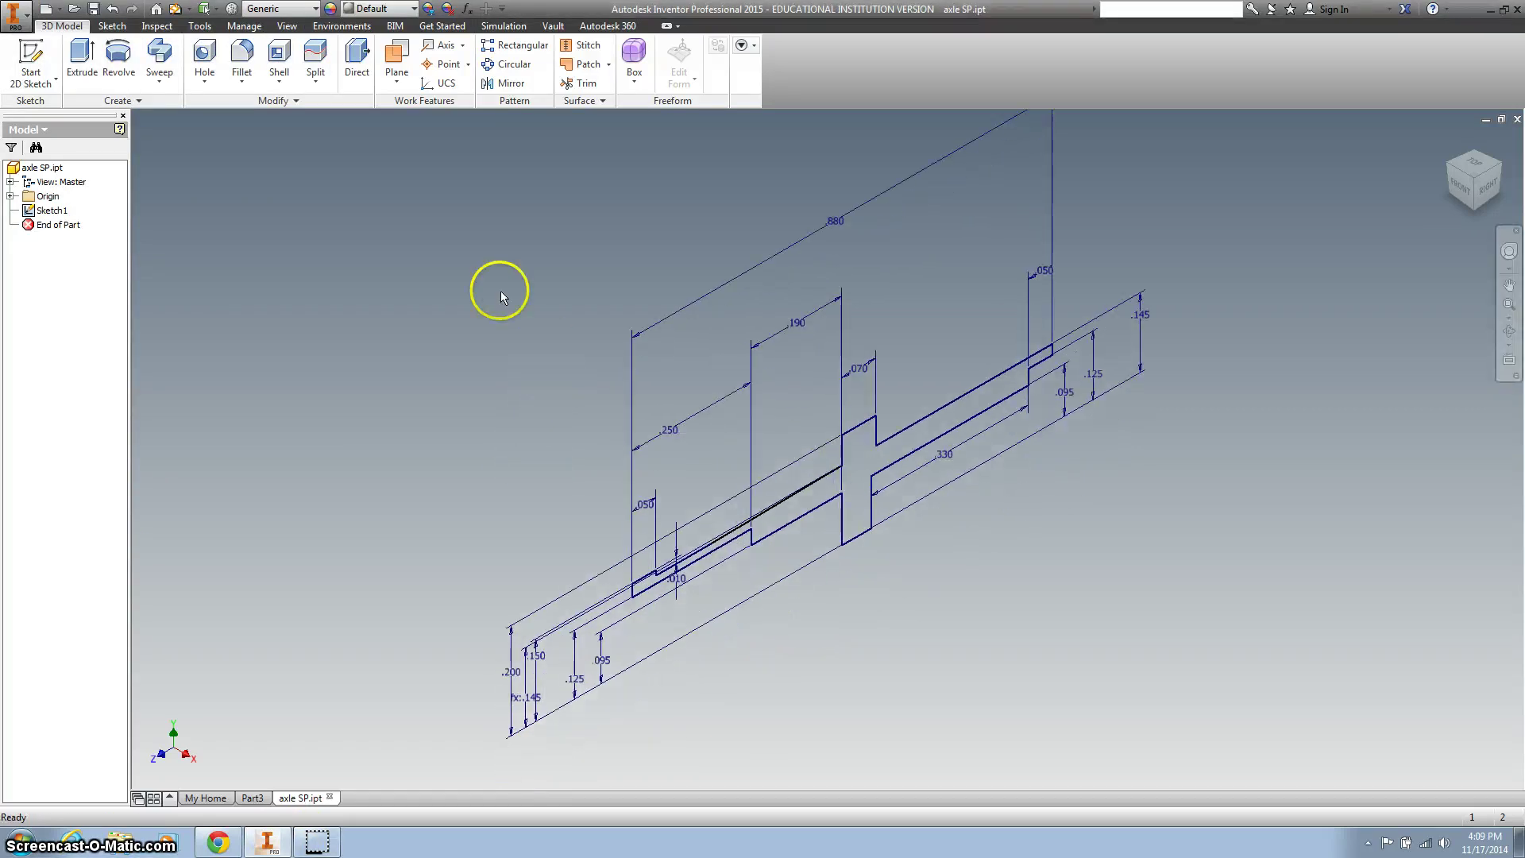
Step: Revolve the profile a full 360° about its bottom edge to create Revolution1
click(118, 56)
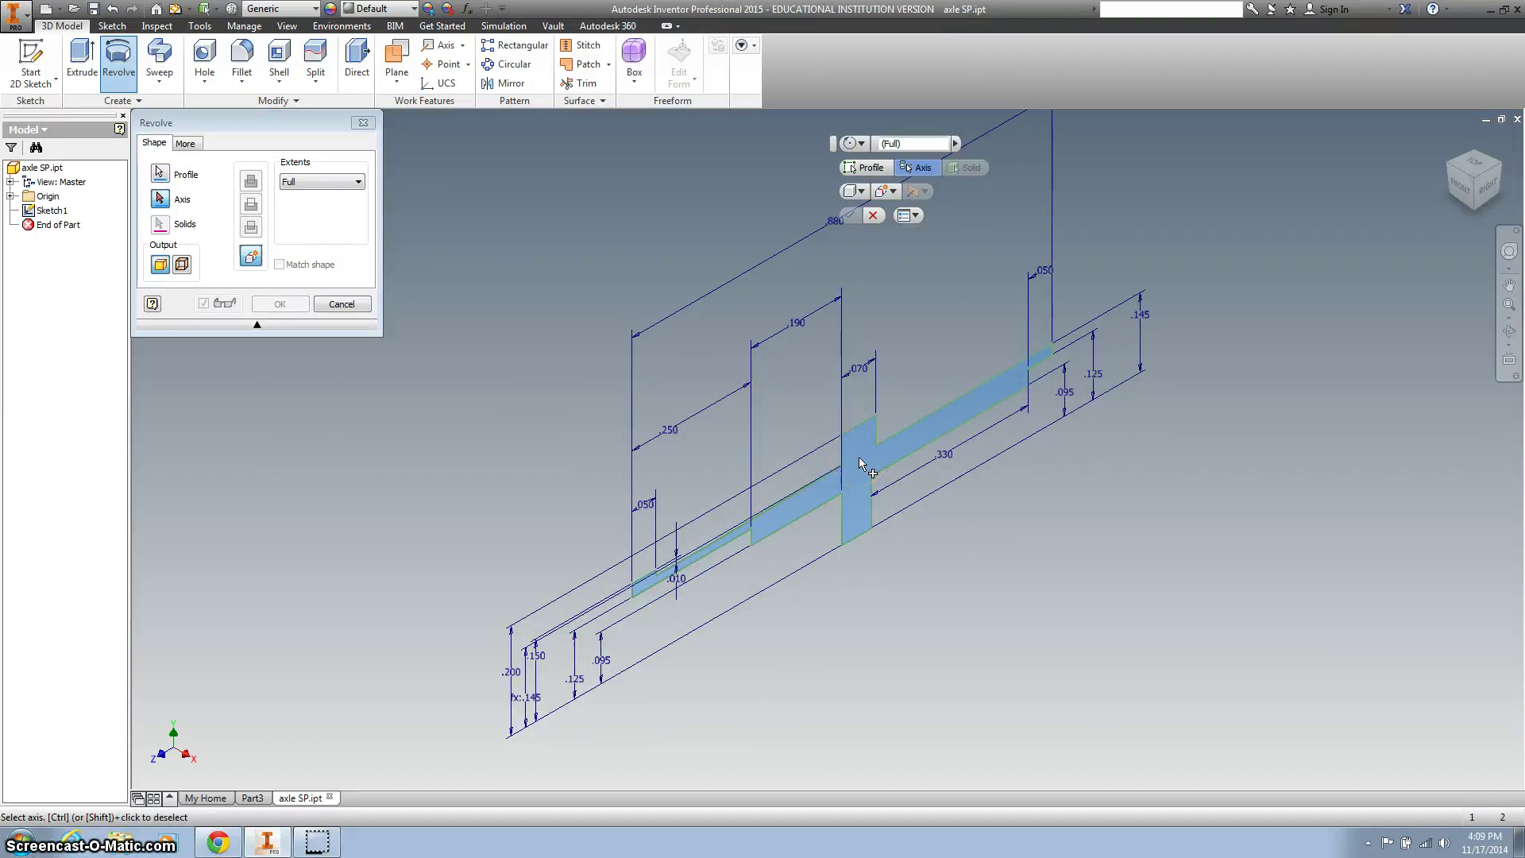
click(161, 200)
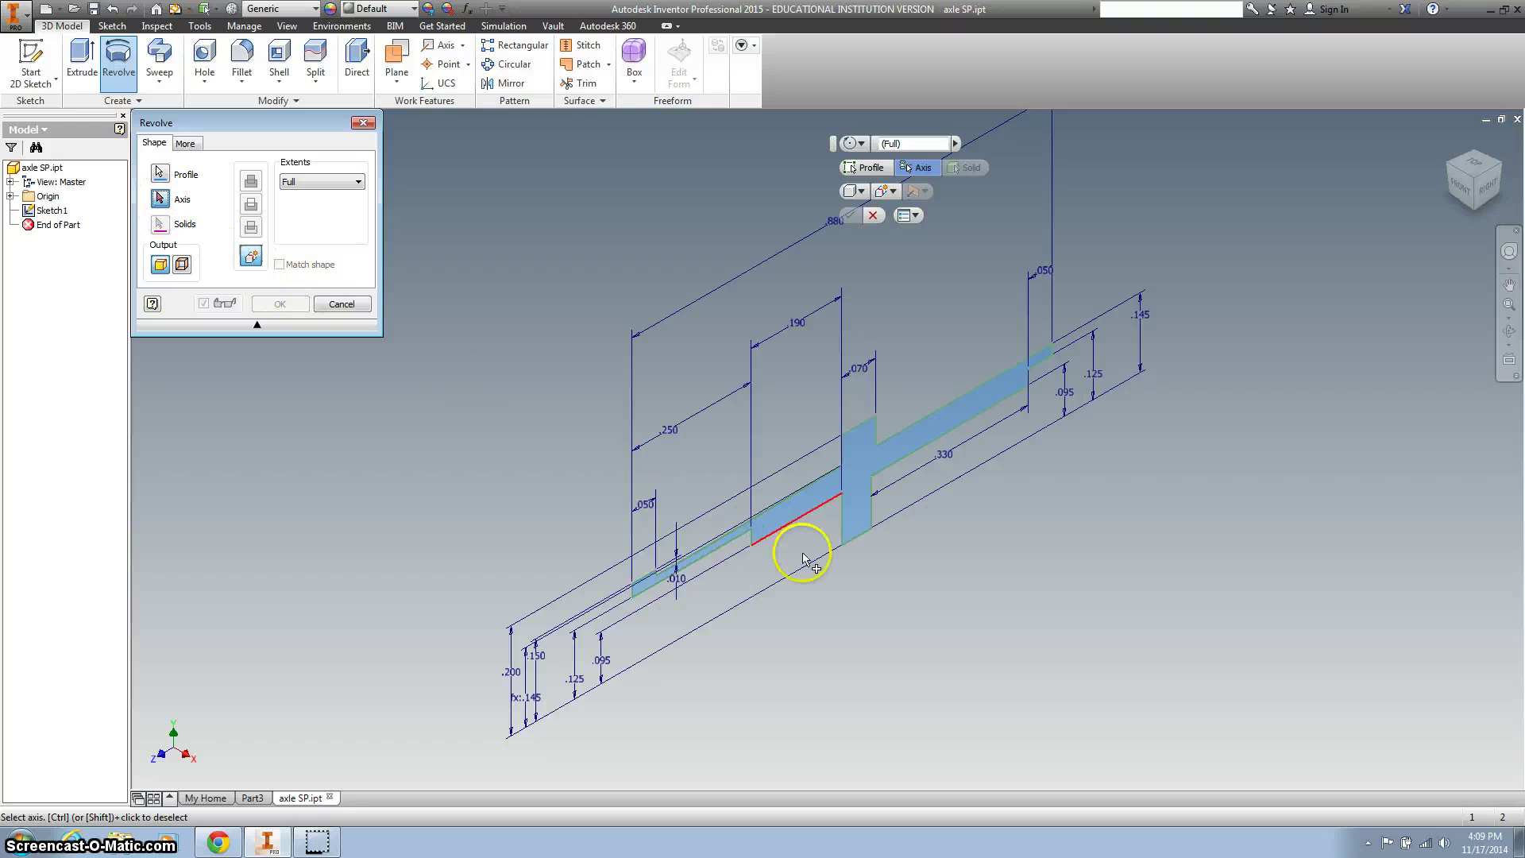
click(864, 539)
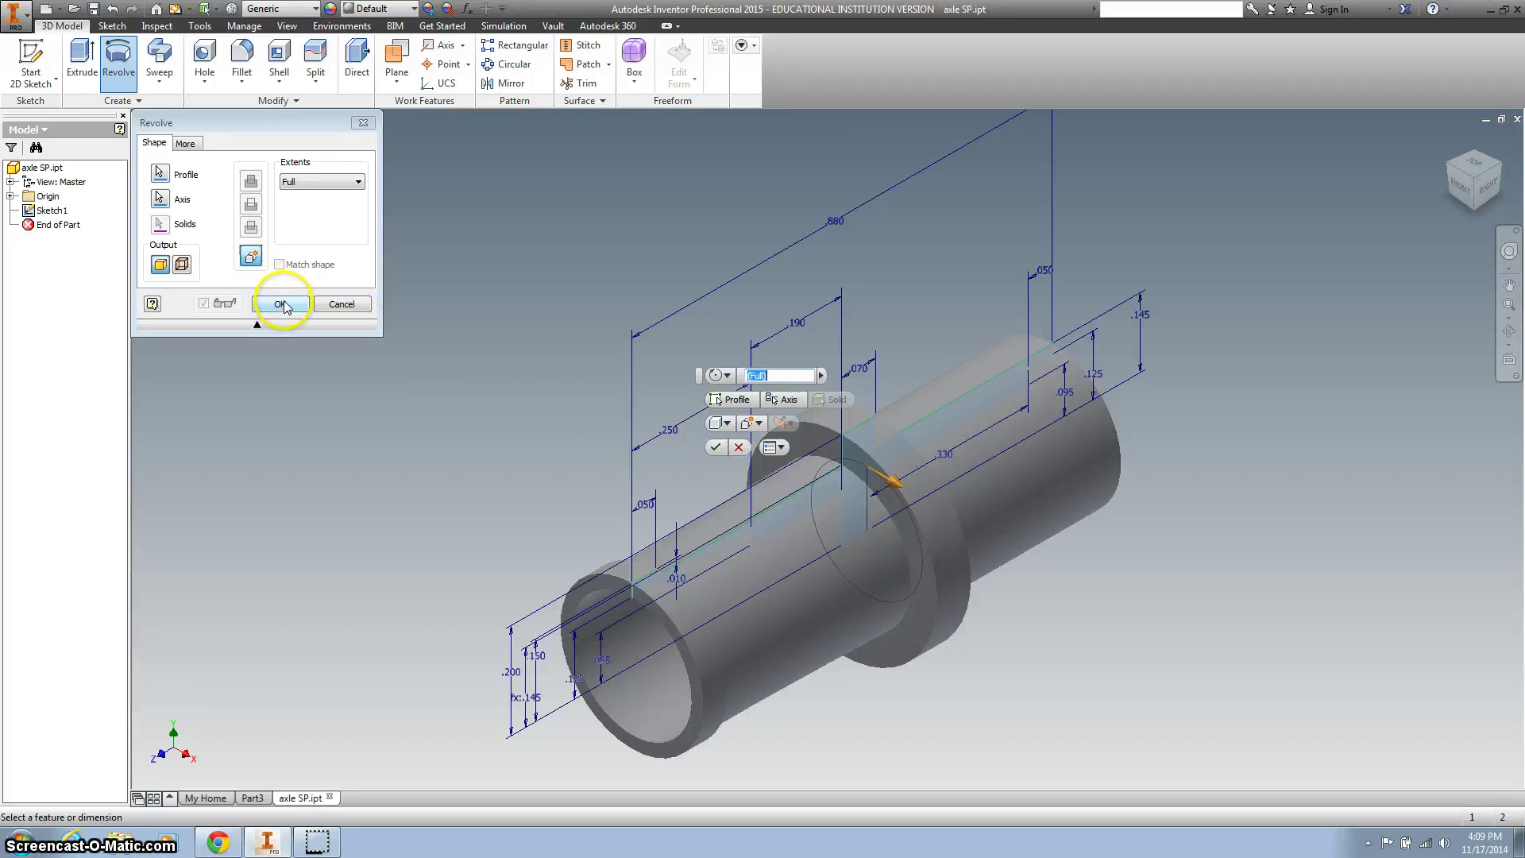
click(282, 305)
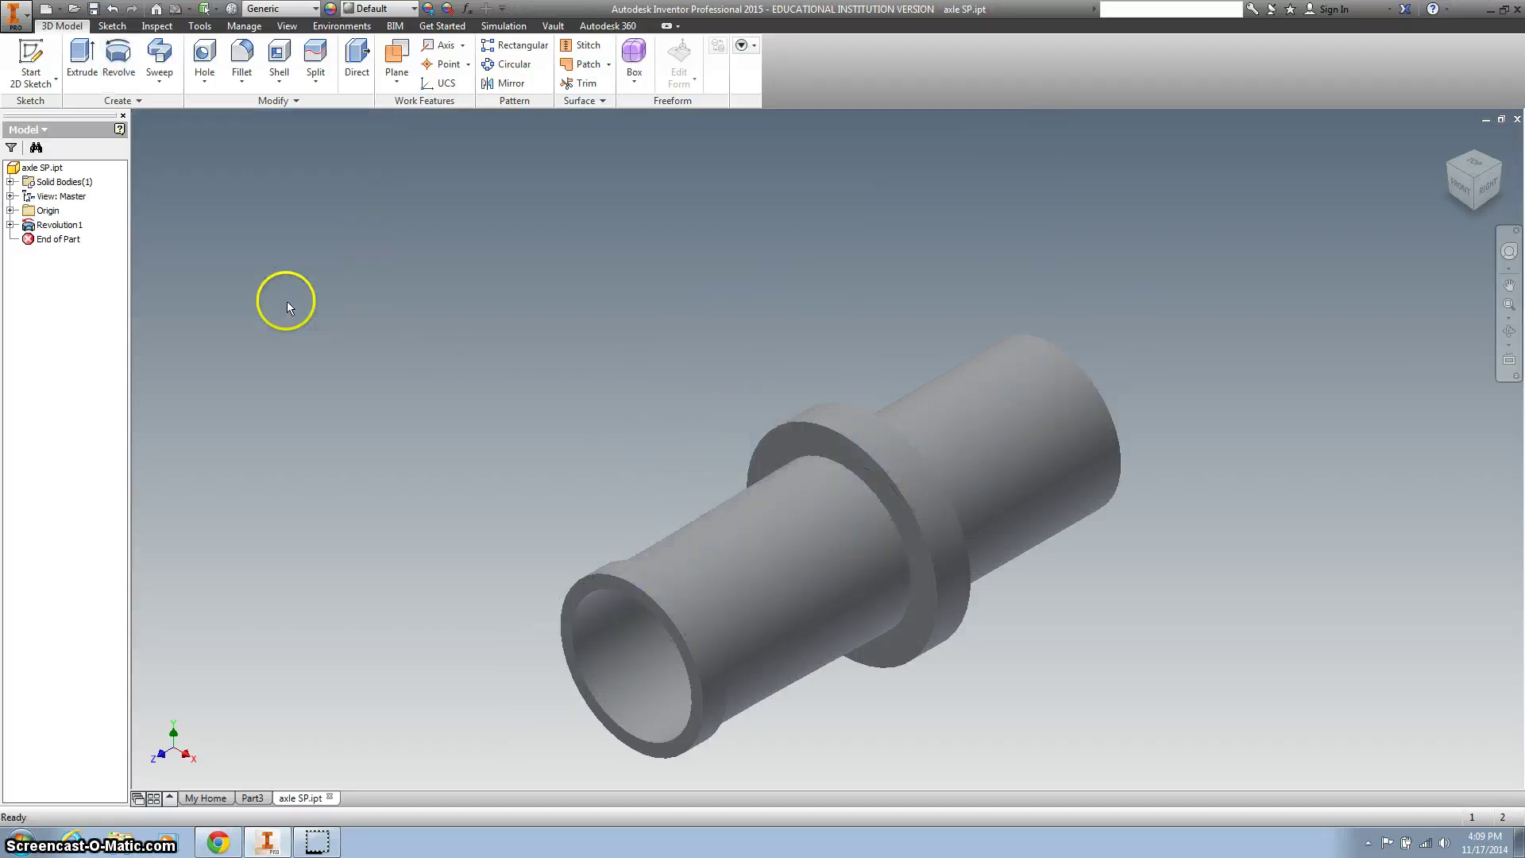
click(1494, 175)
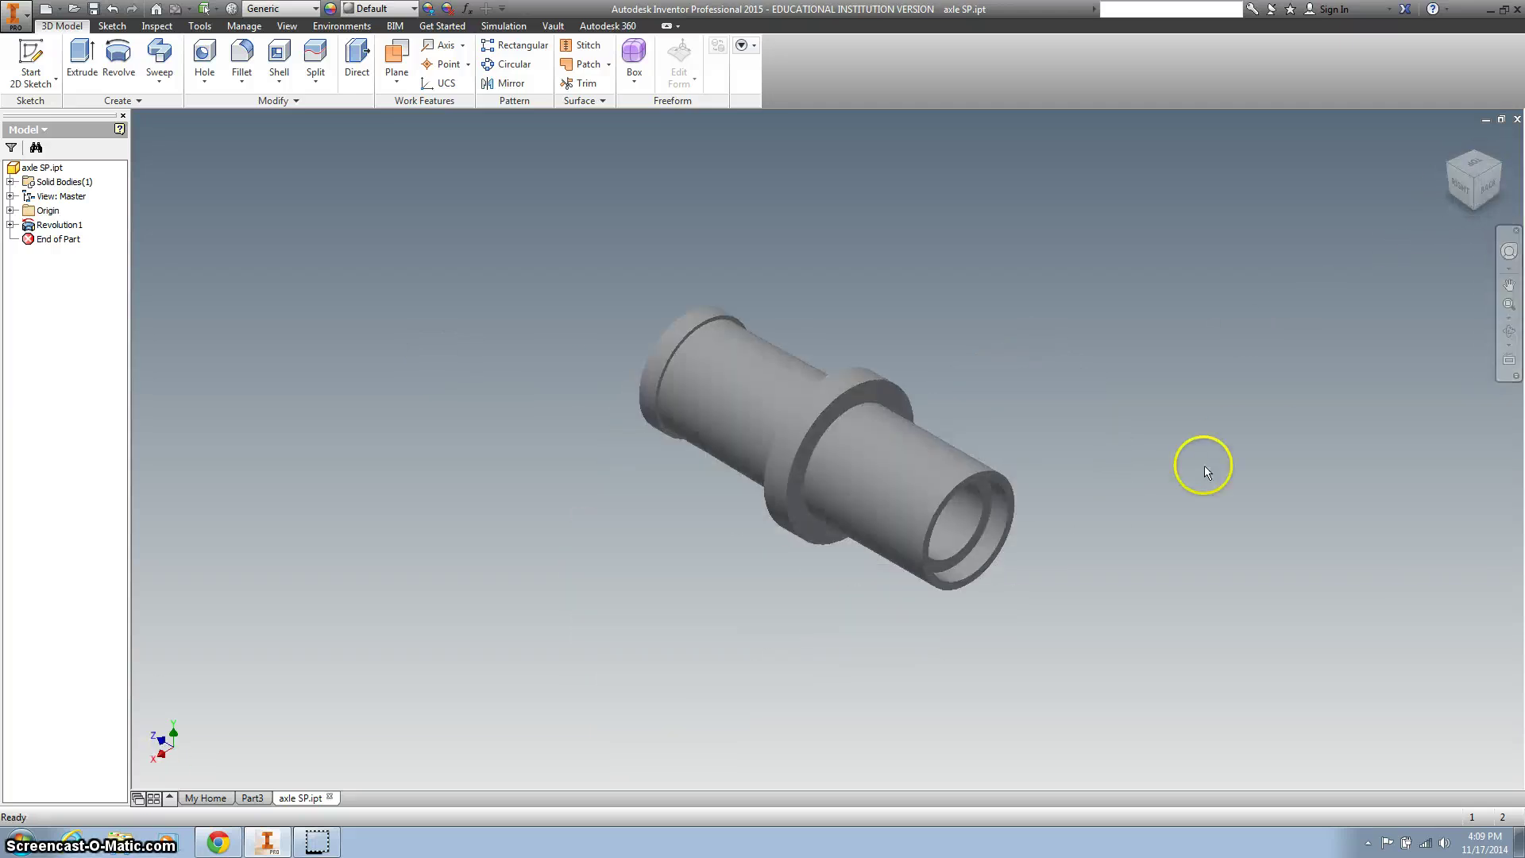
click(1458, 175)
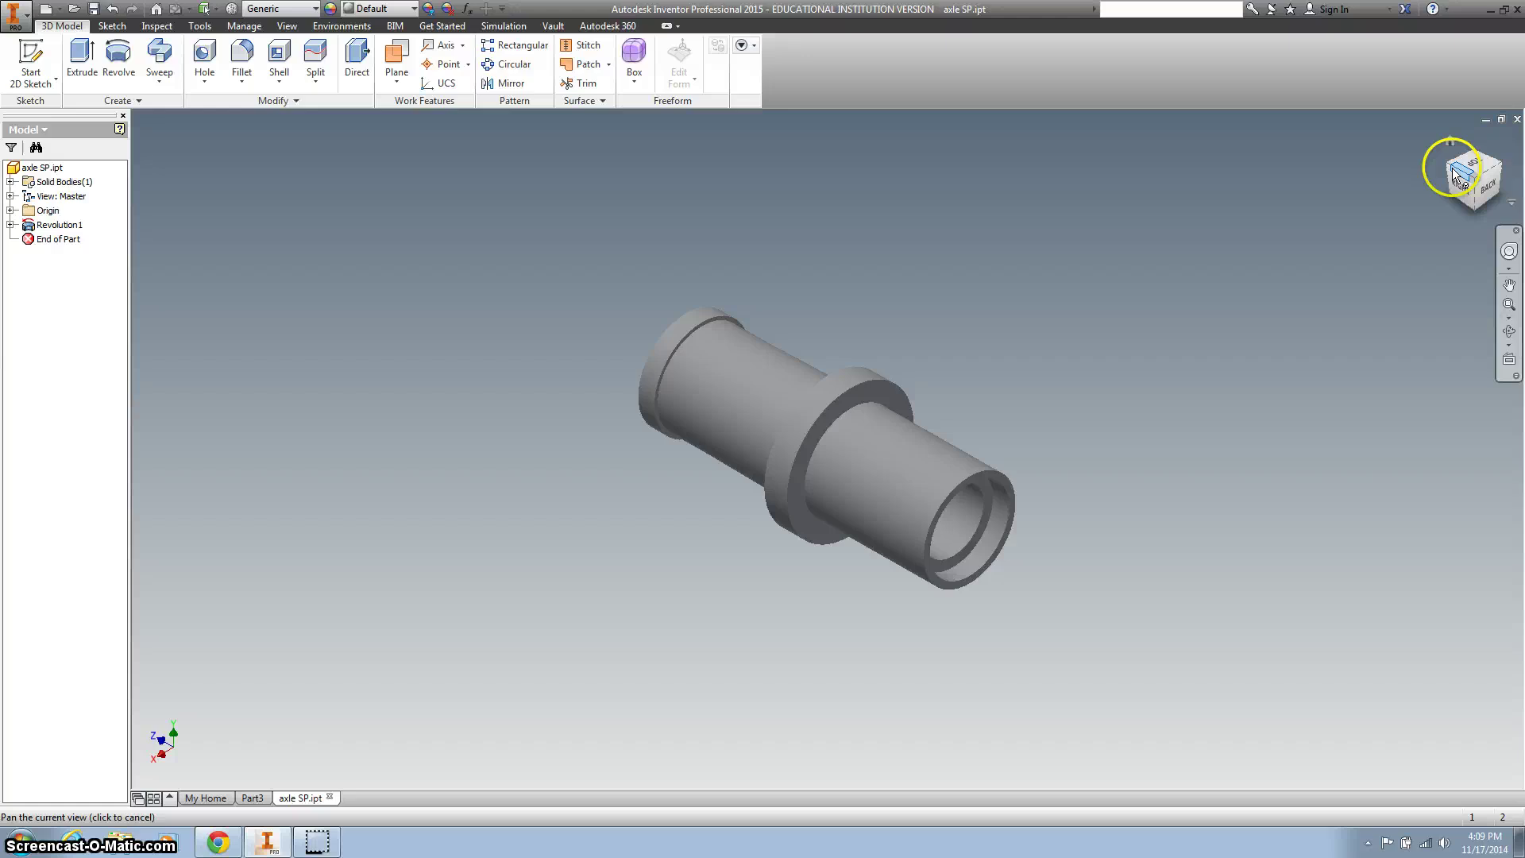
click(1456, 179)
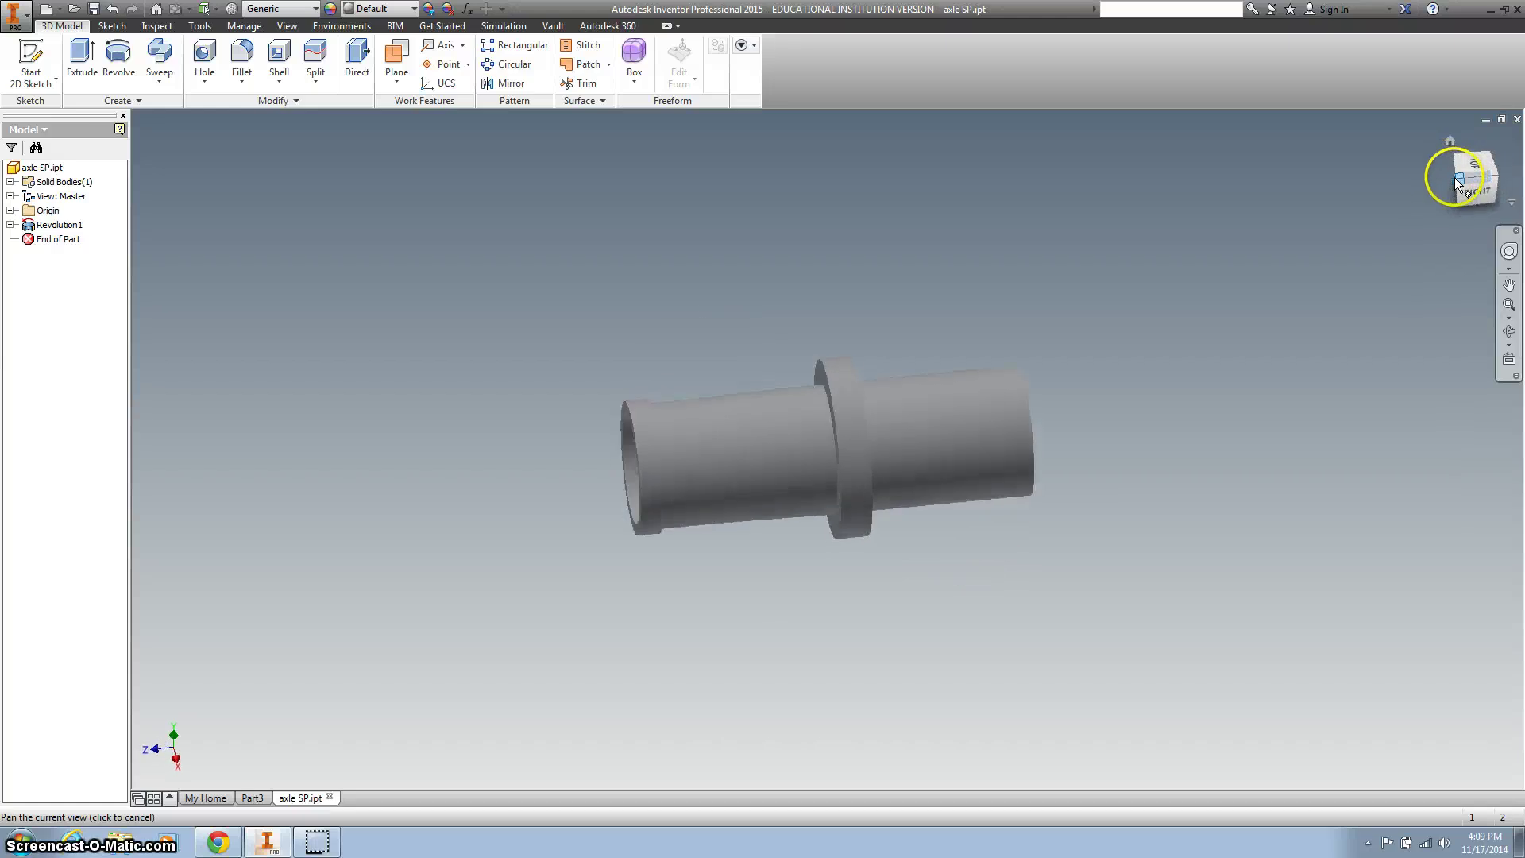
click(1470, 187)
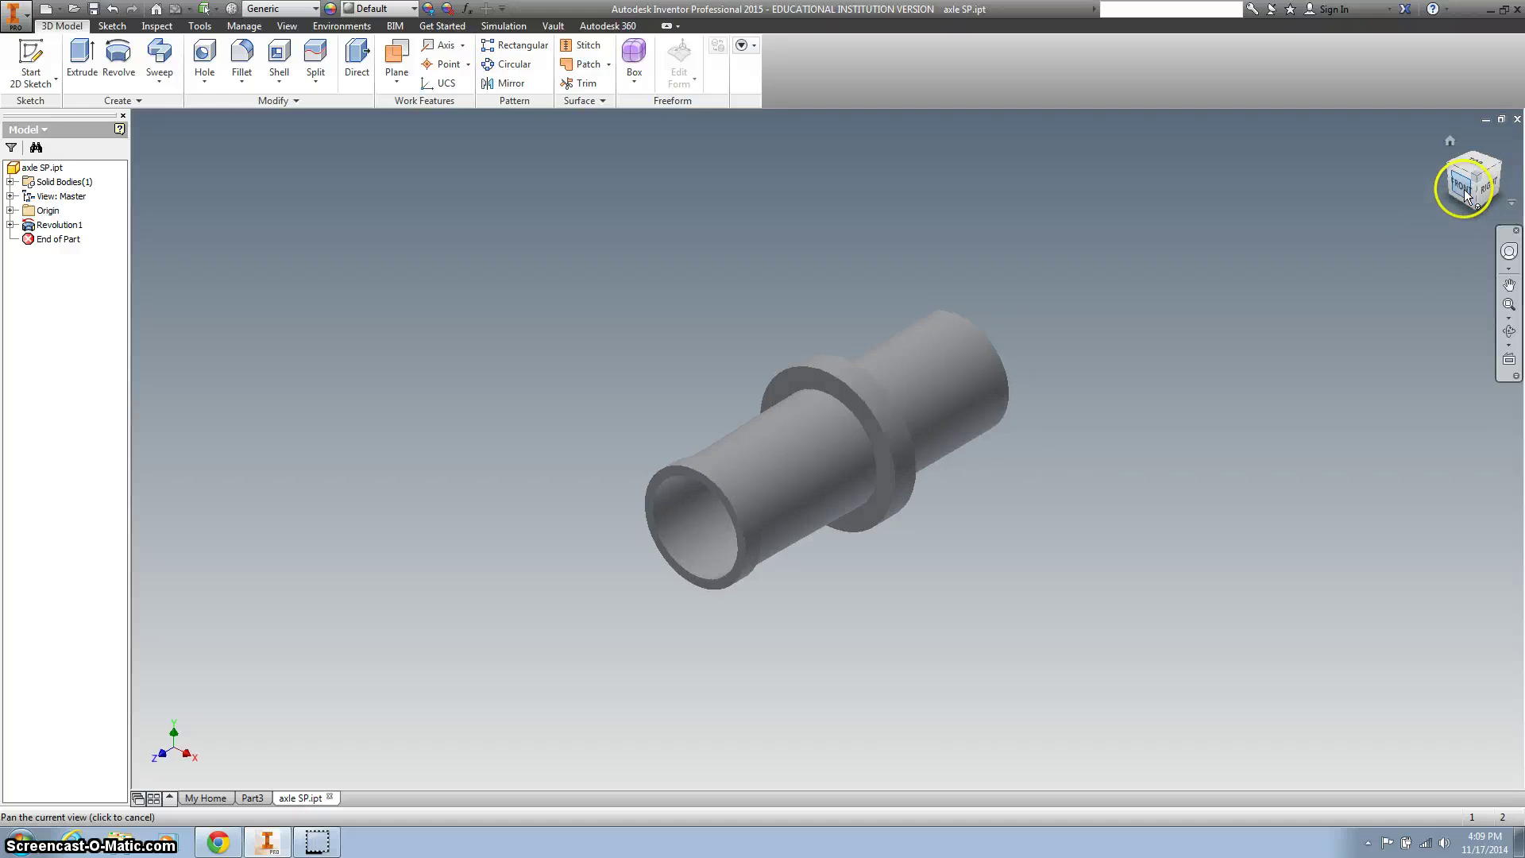
click(1463, 189)
click(1450, 141)
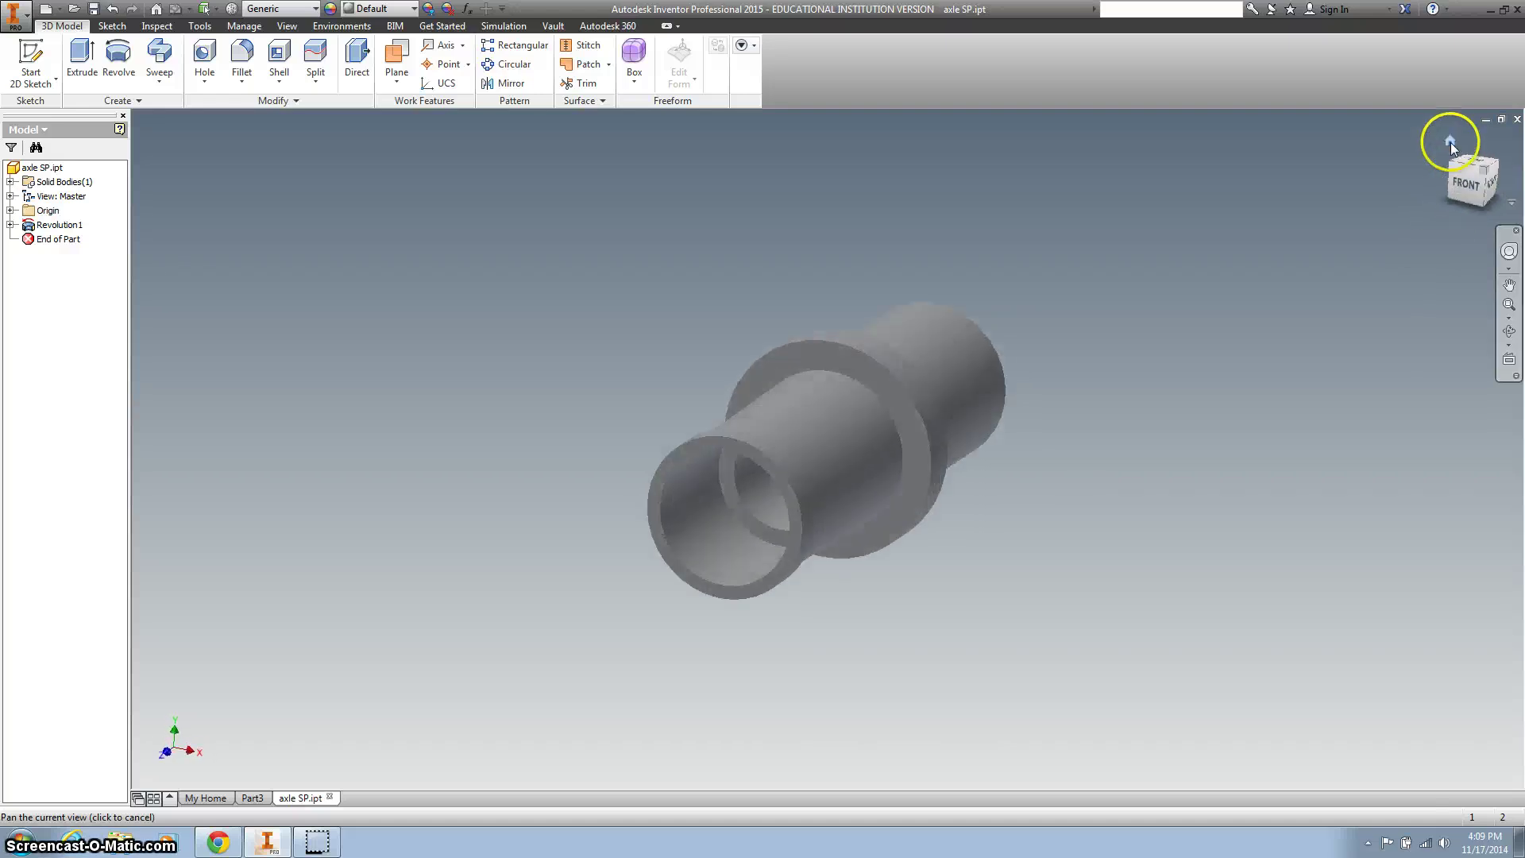
click(13, 18)
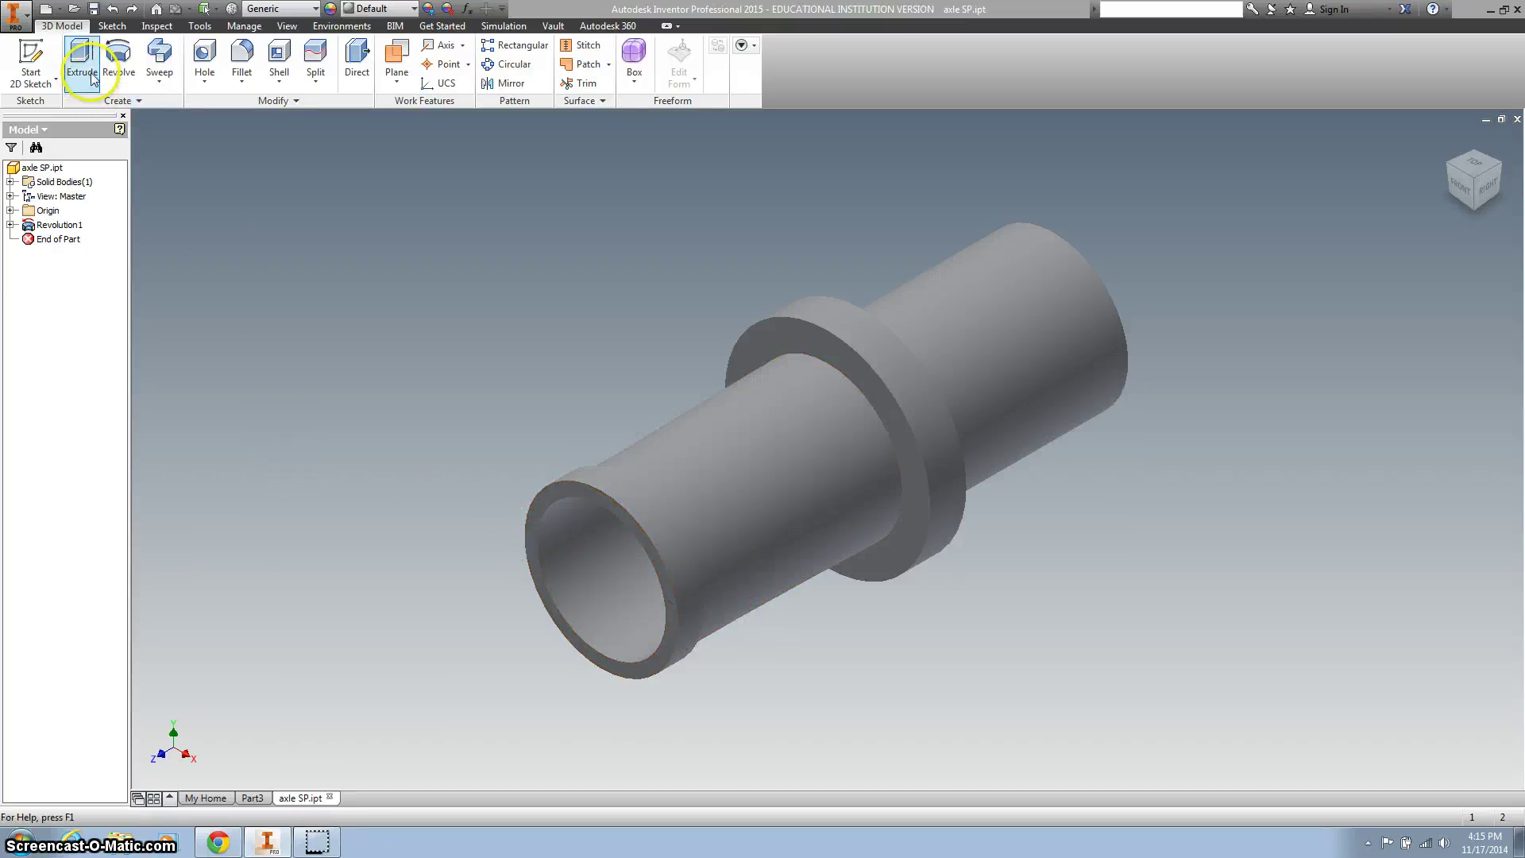
Step: Create Sketch2 on the hollow end face and project both end-ring circles into it
click(28, 57)
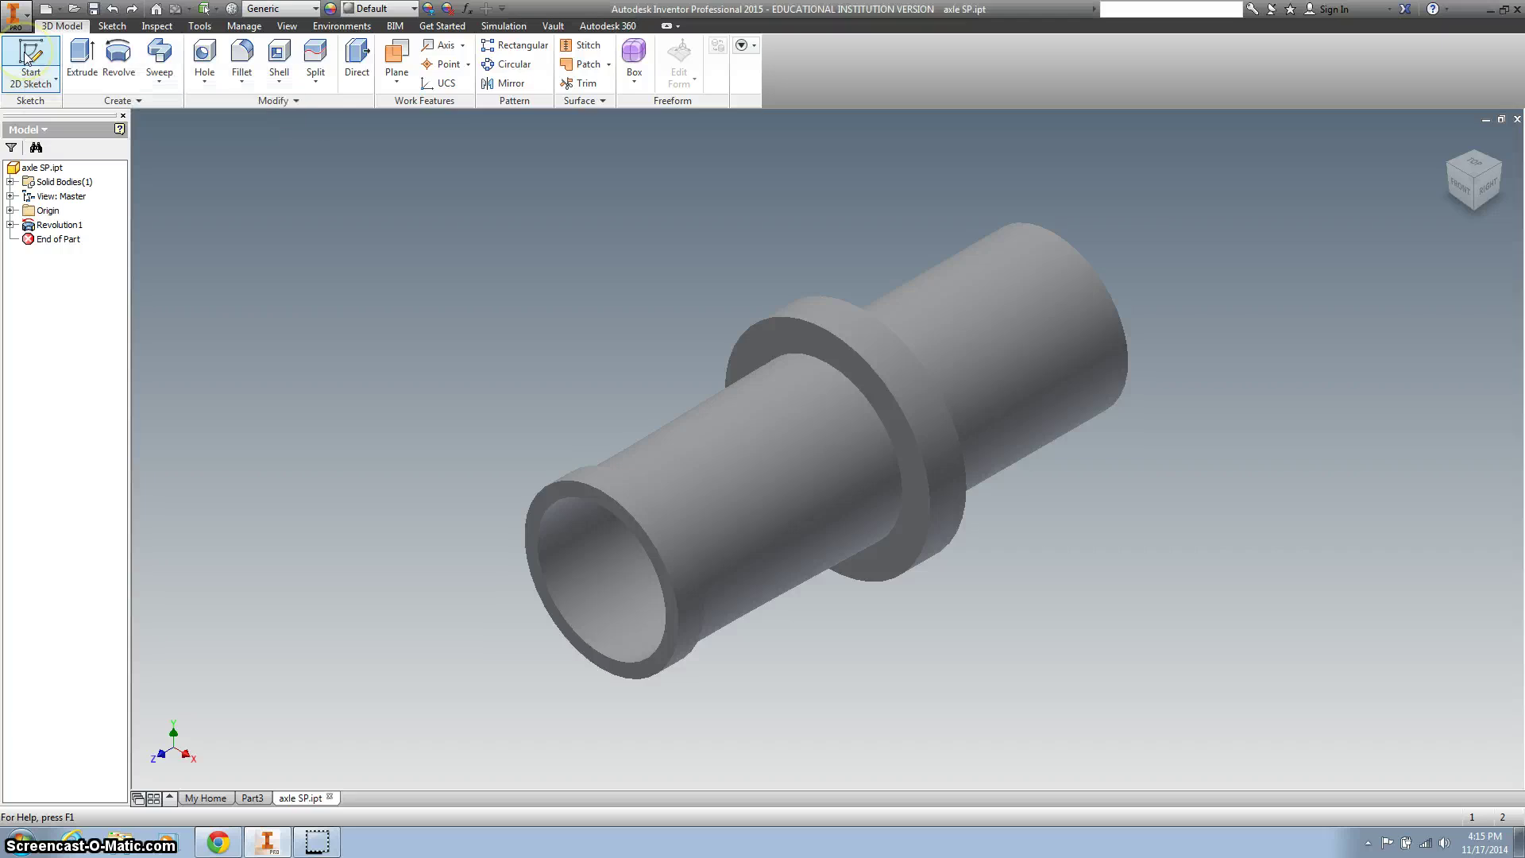
click(578, 489)
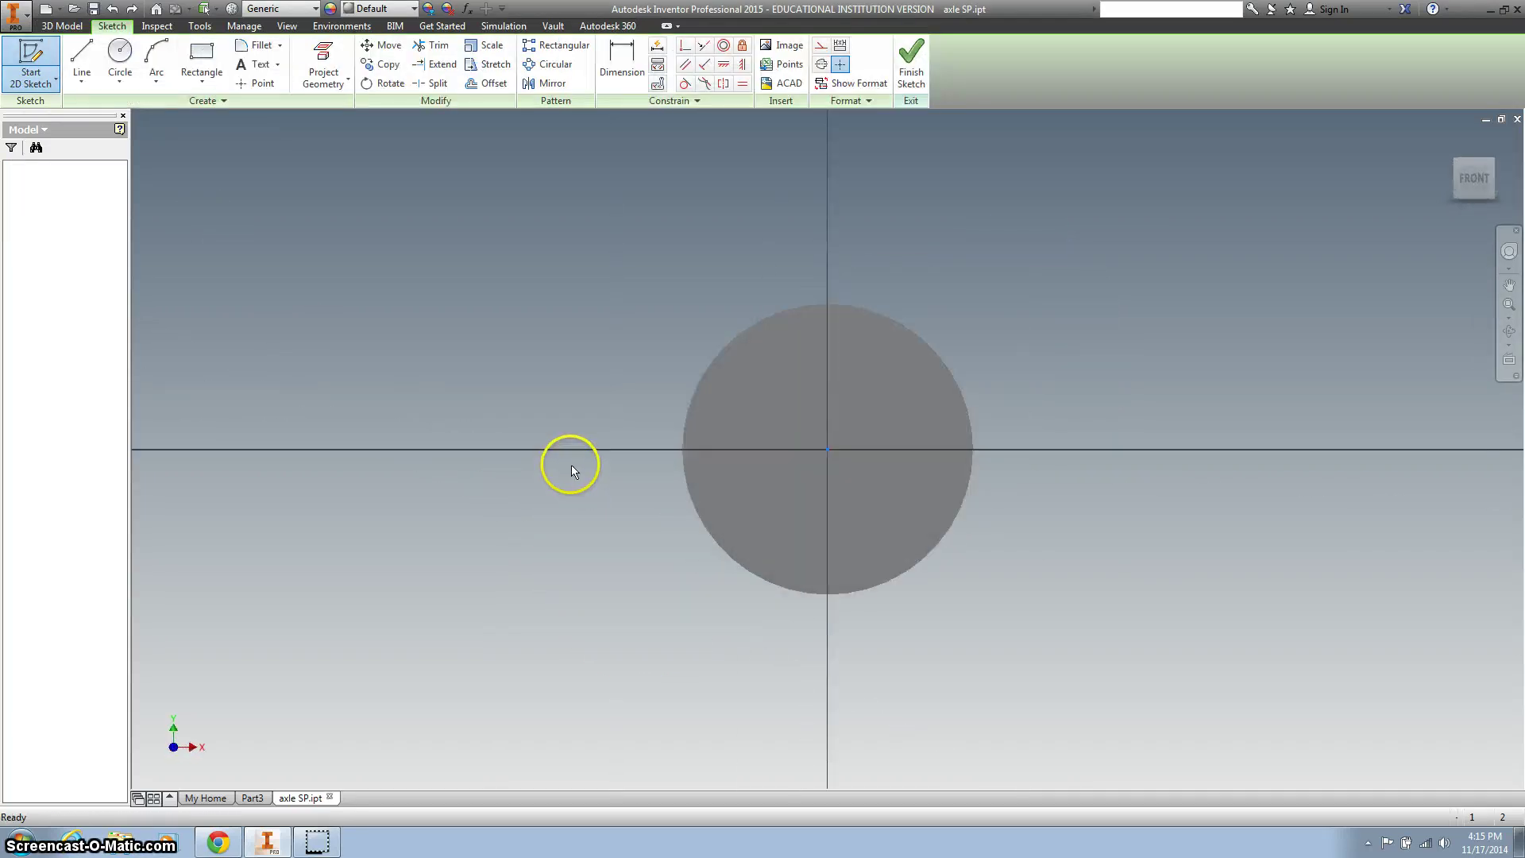
click(322, 63)
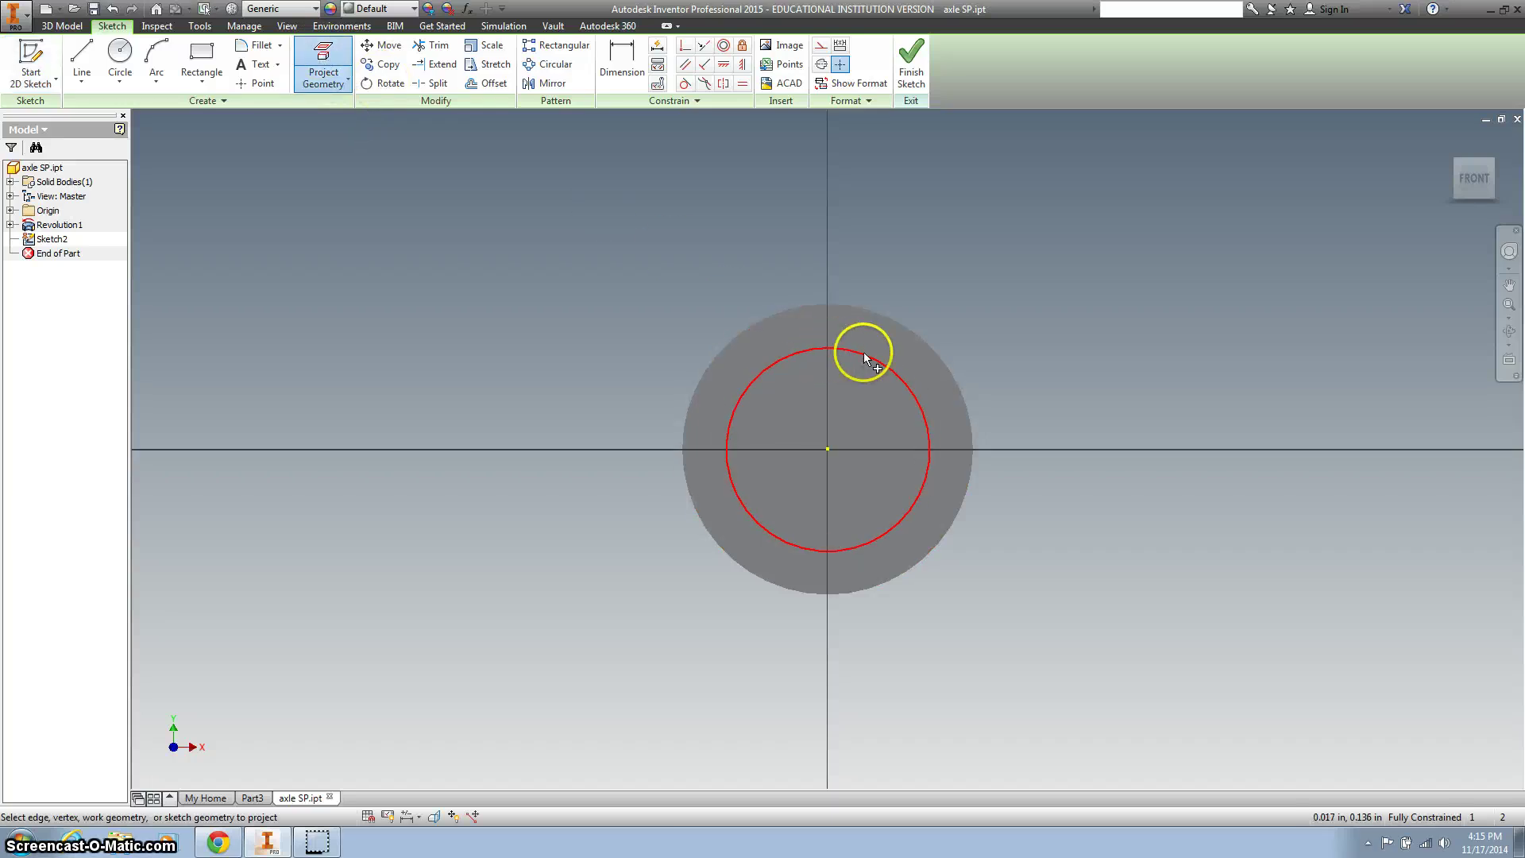
click(1457, 161)
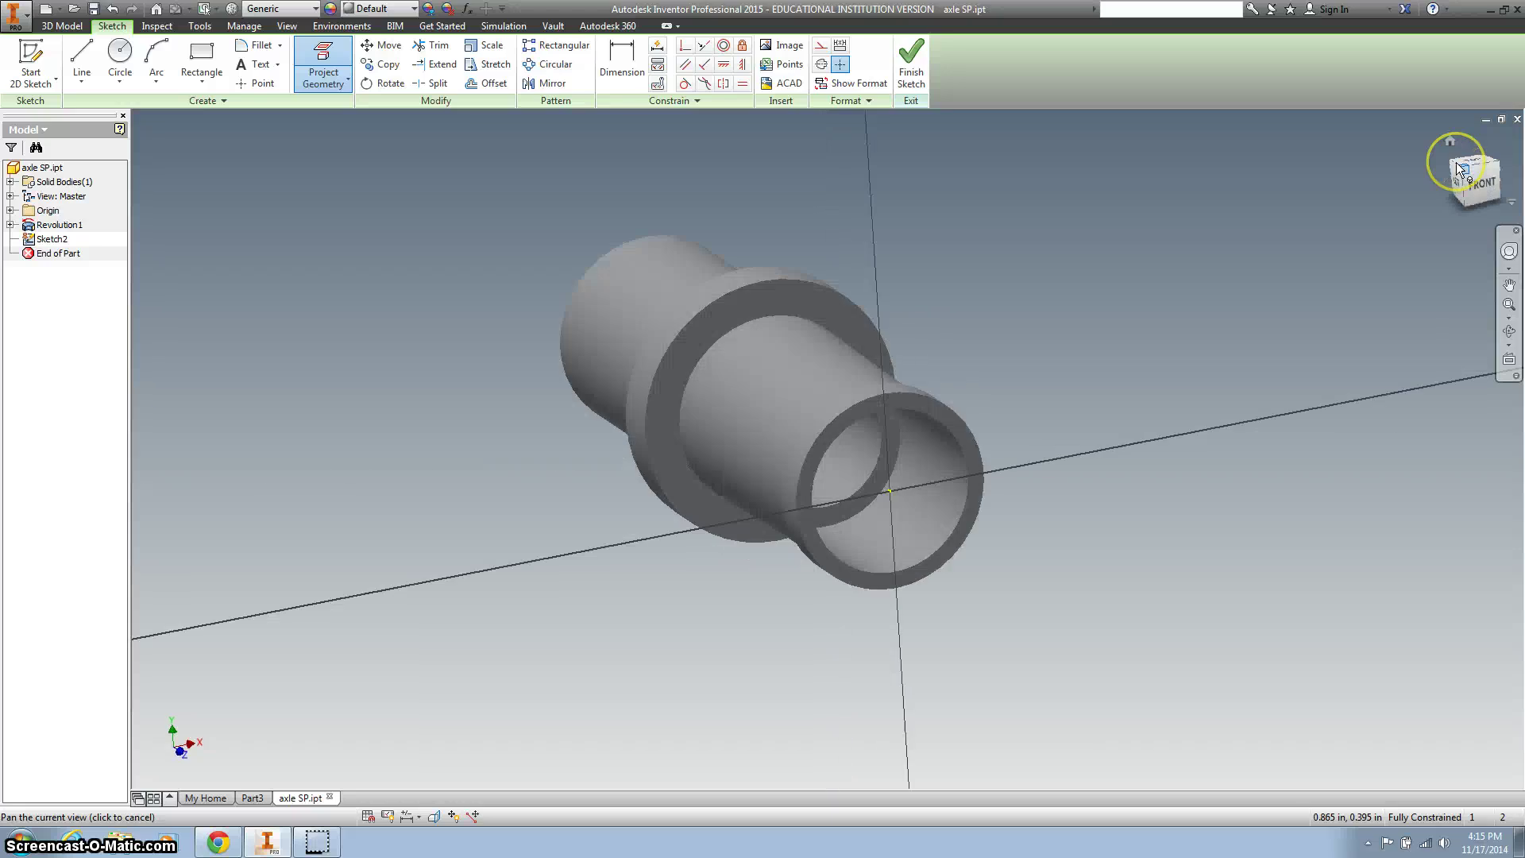
click(1497, 171)
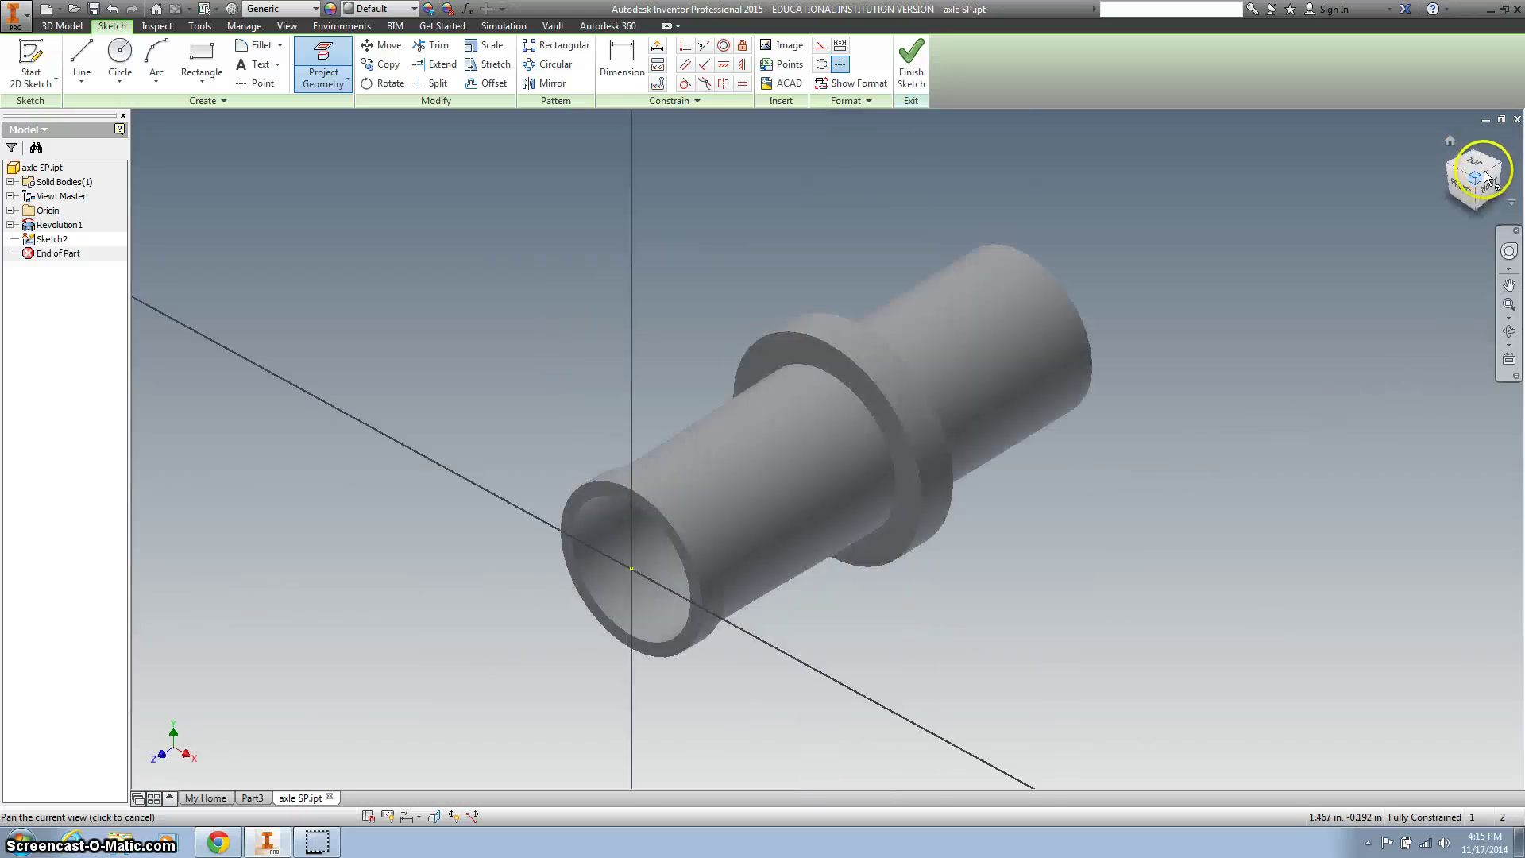
click(625, 496)
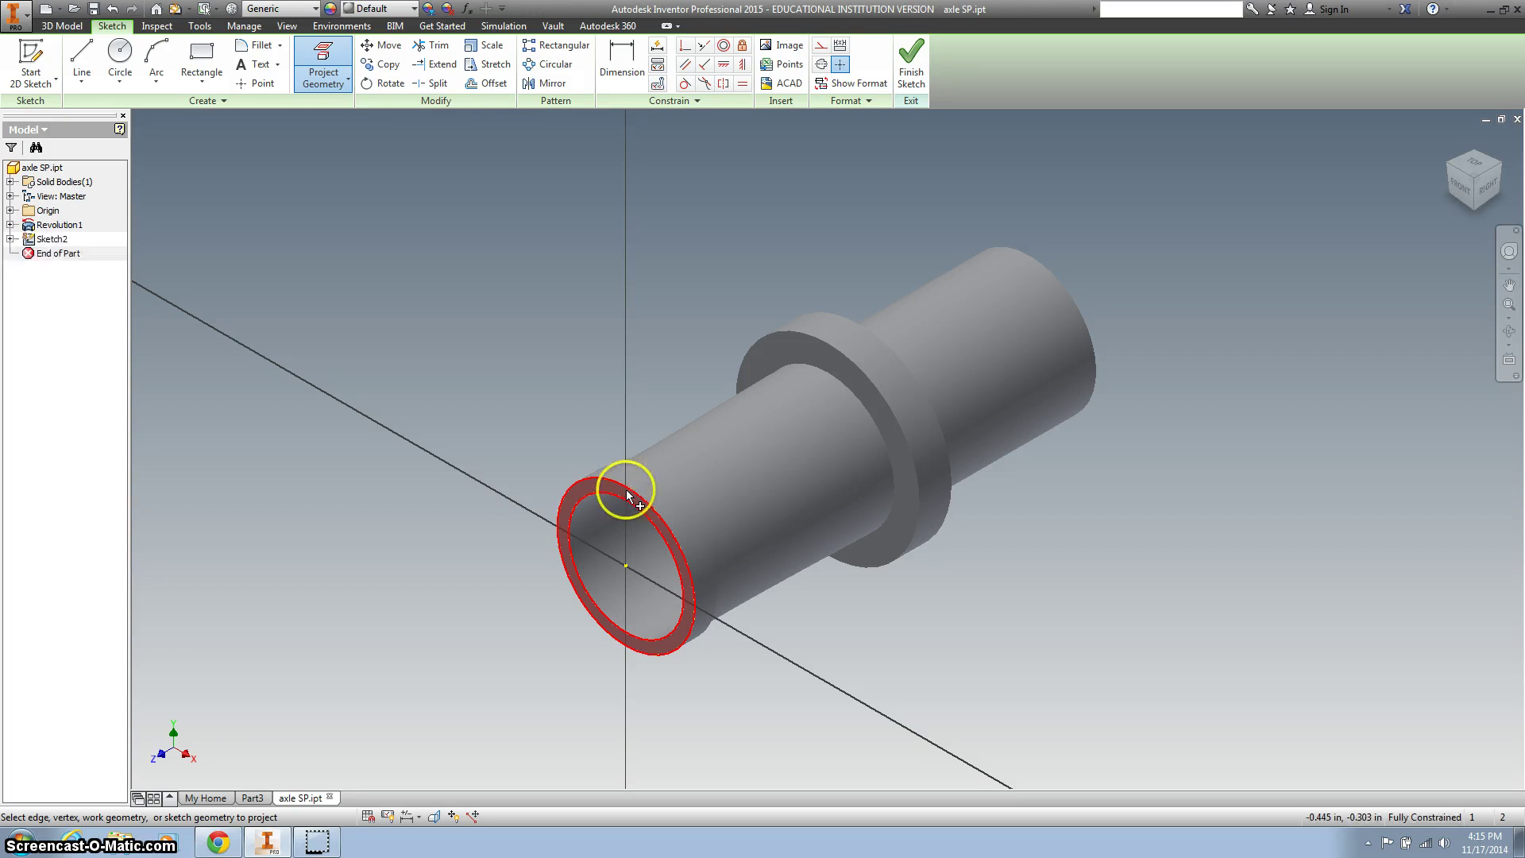
middle_drag(569, 392, 636, 343)
Step: Draw .02-wide rectangles running from the end-face centre out past the end ring
click(202, 54)
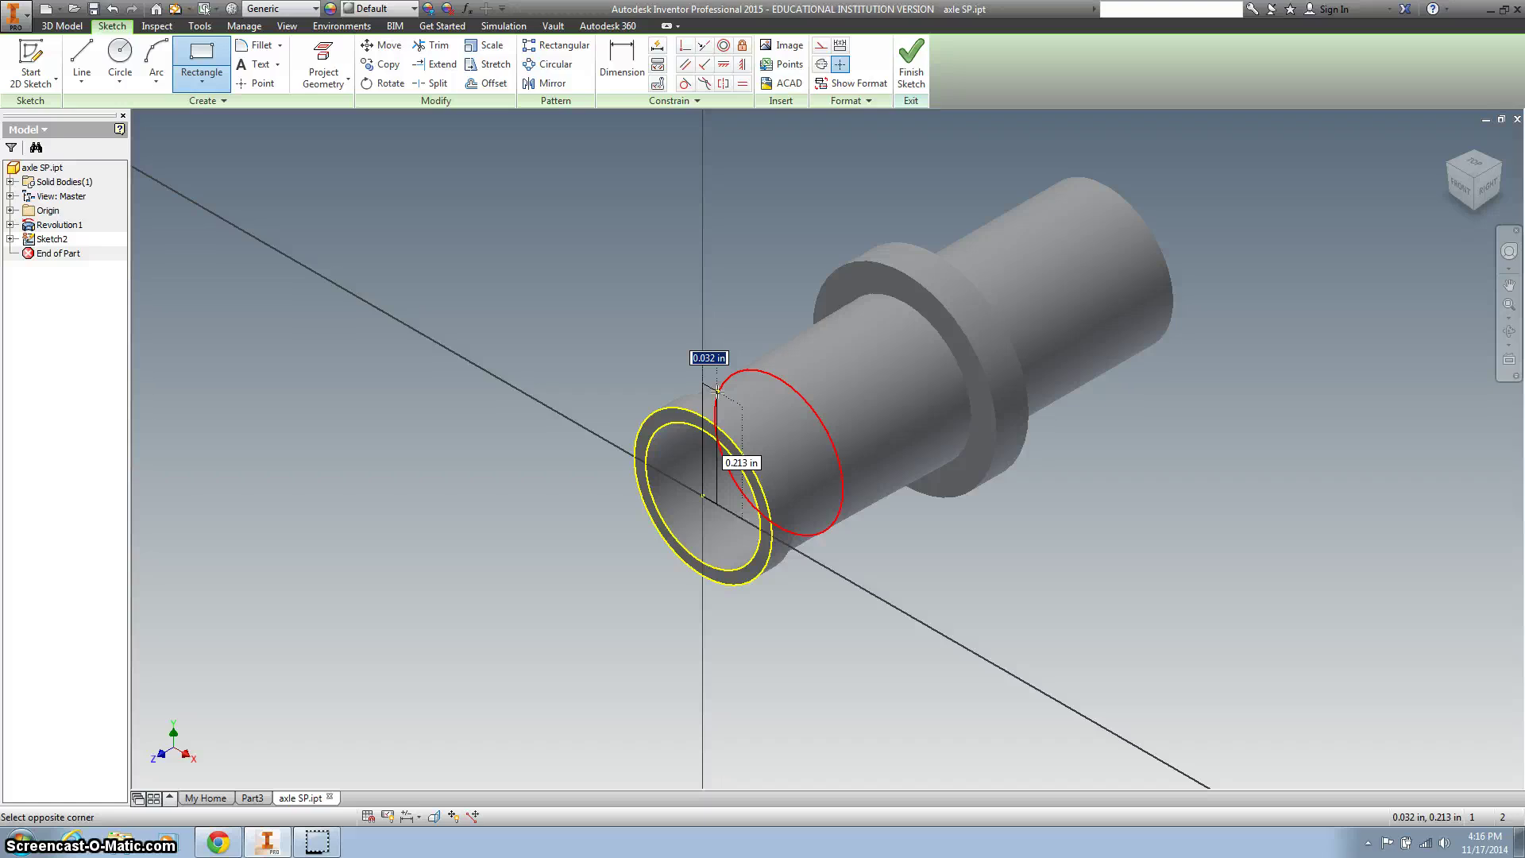
text(.02)
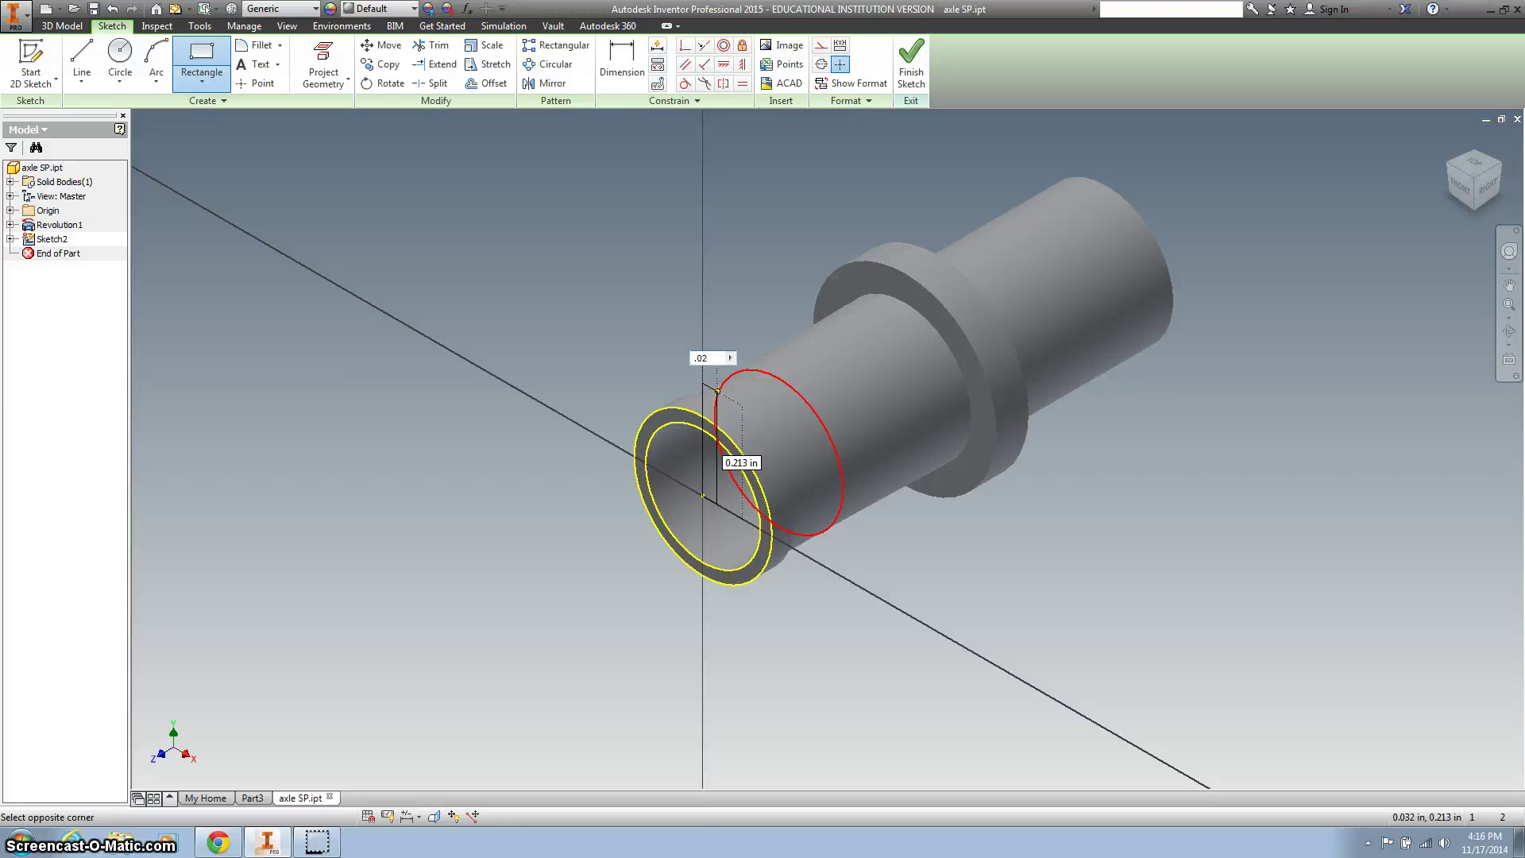
key(Return)
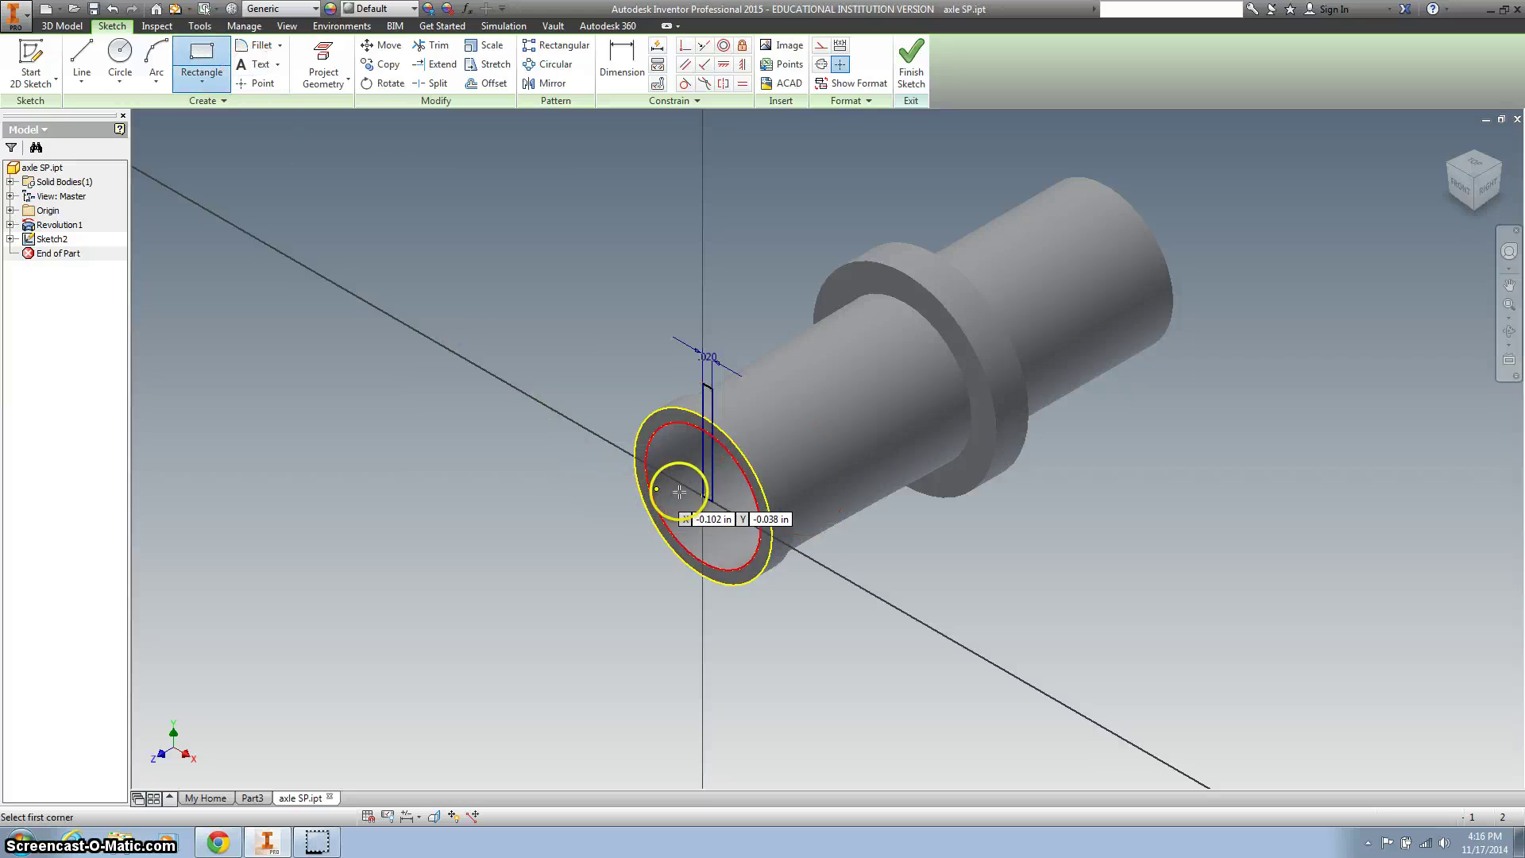
scroll(700, 496, down, 2)
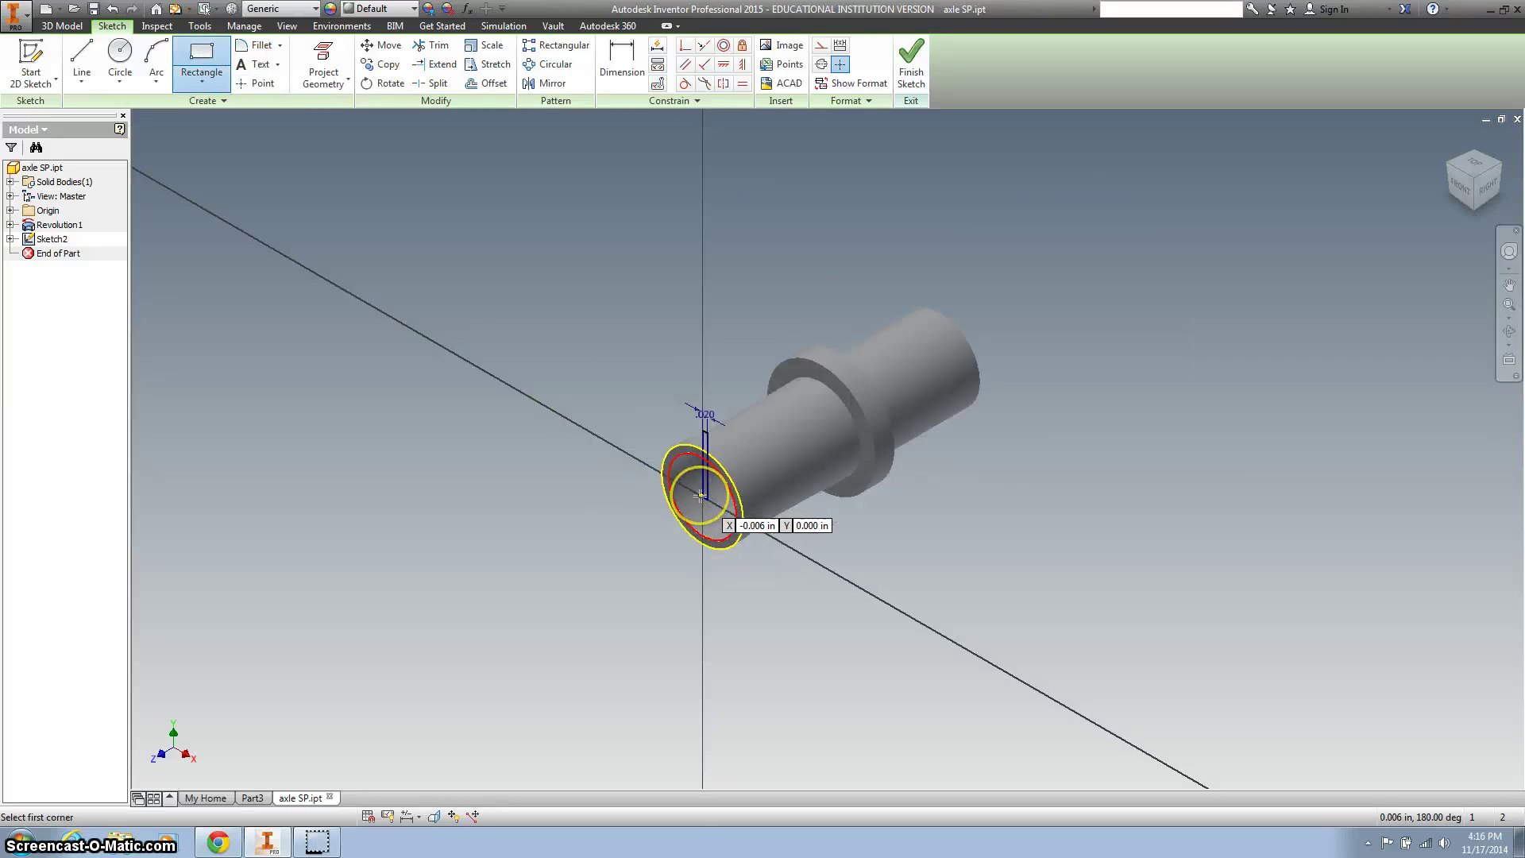
scroll(701, 494, up, 5)
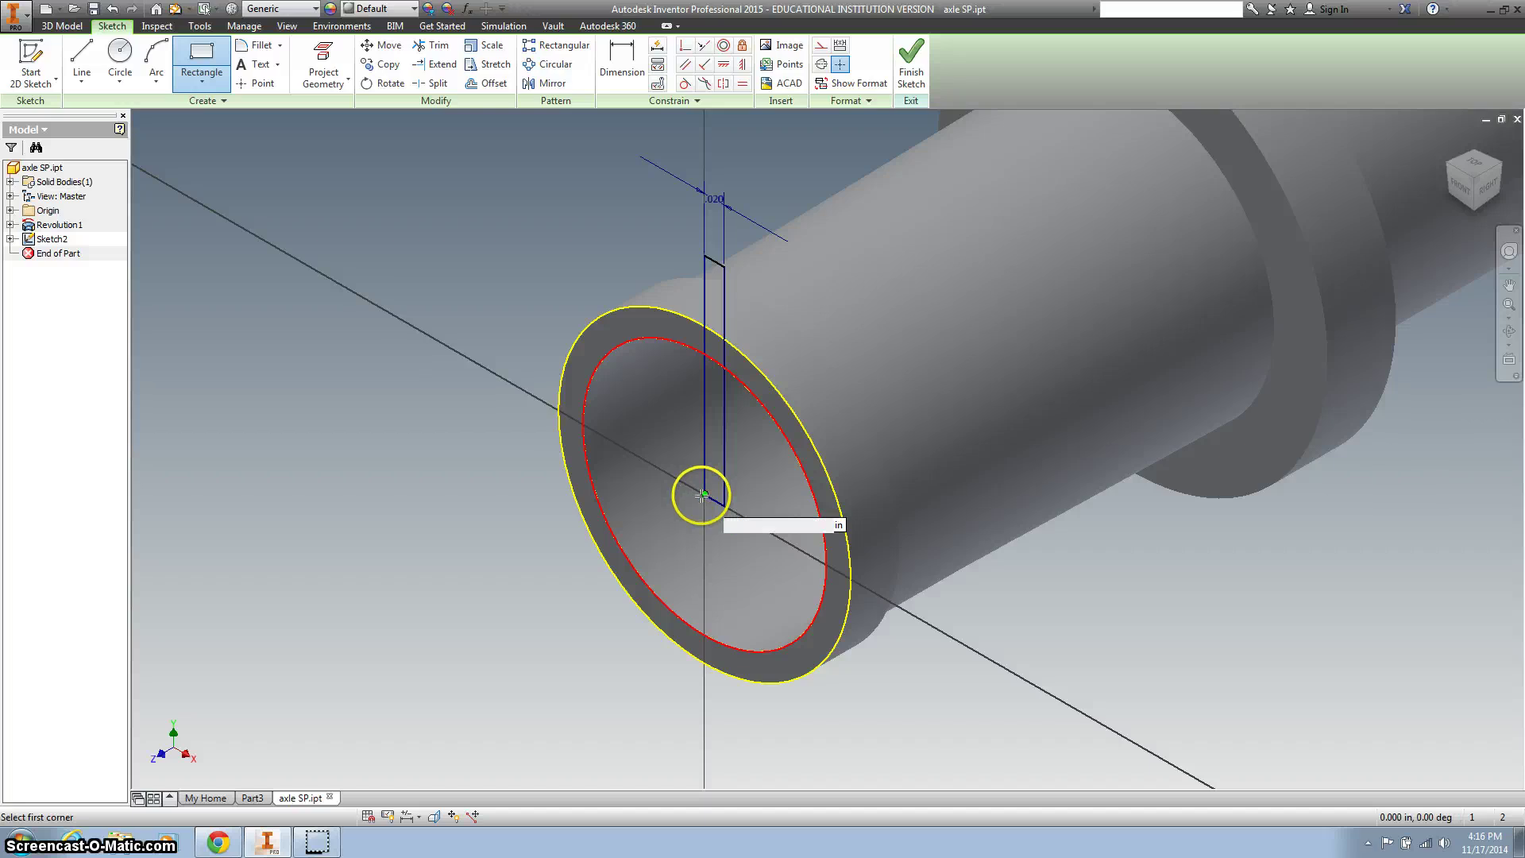
click(702, 494)
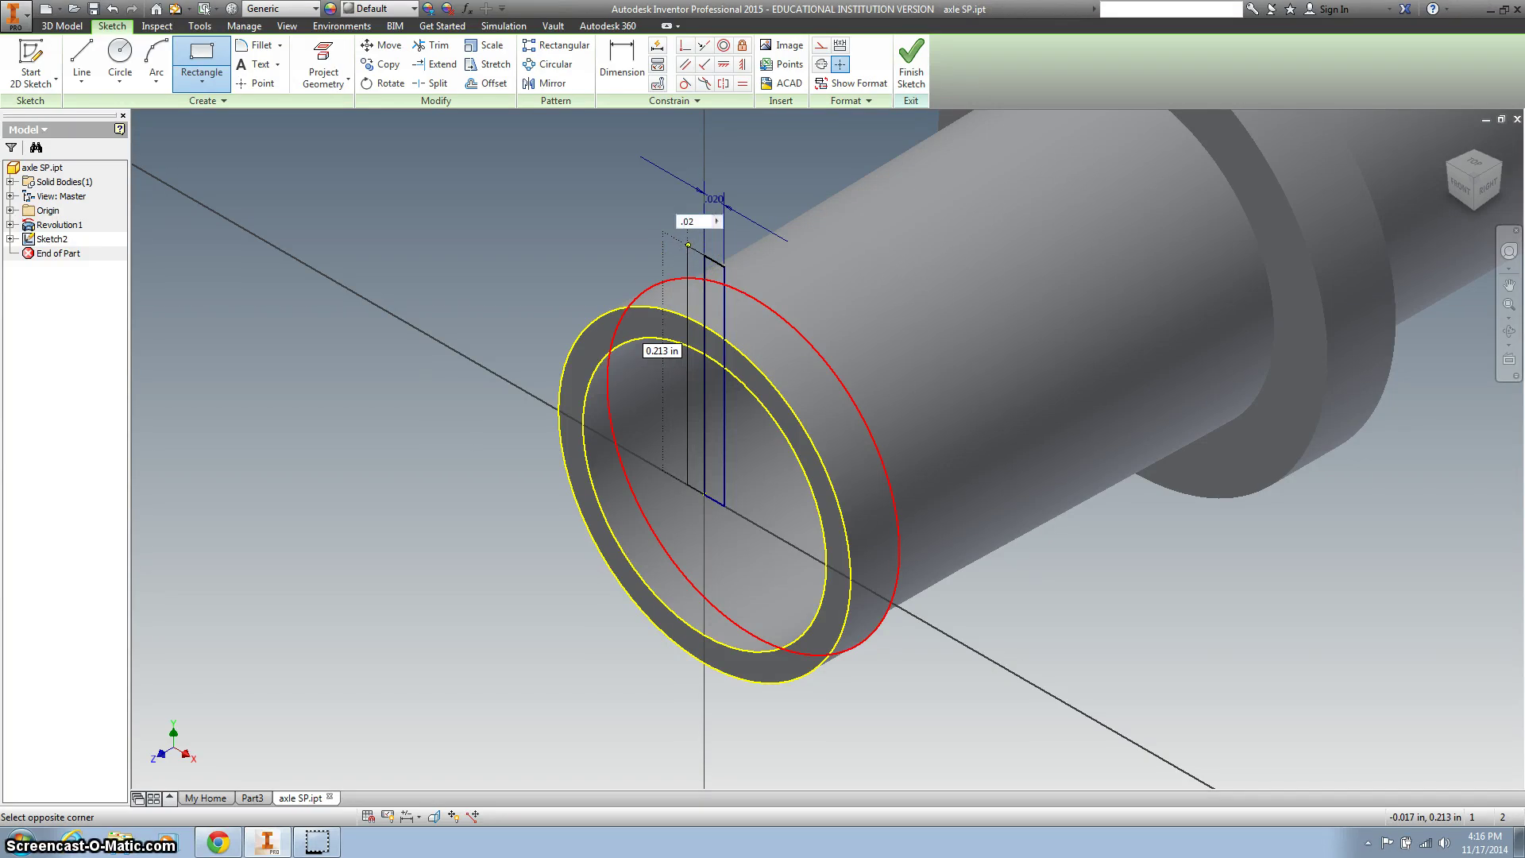
click(688, 247)
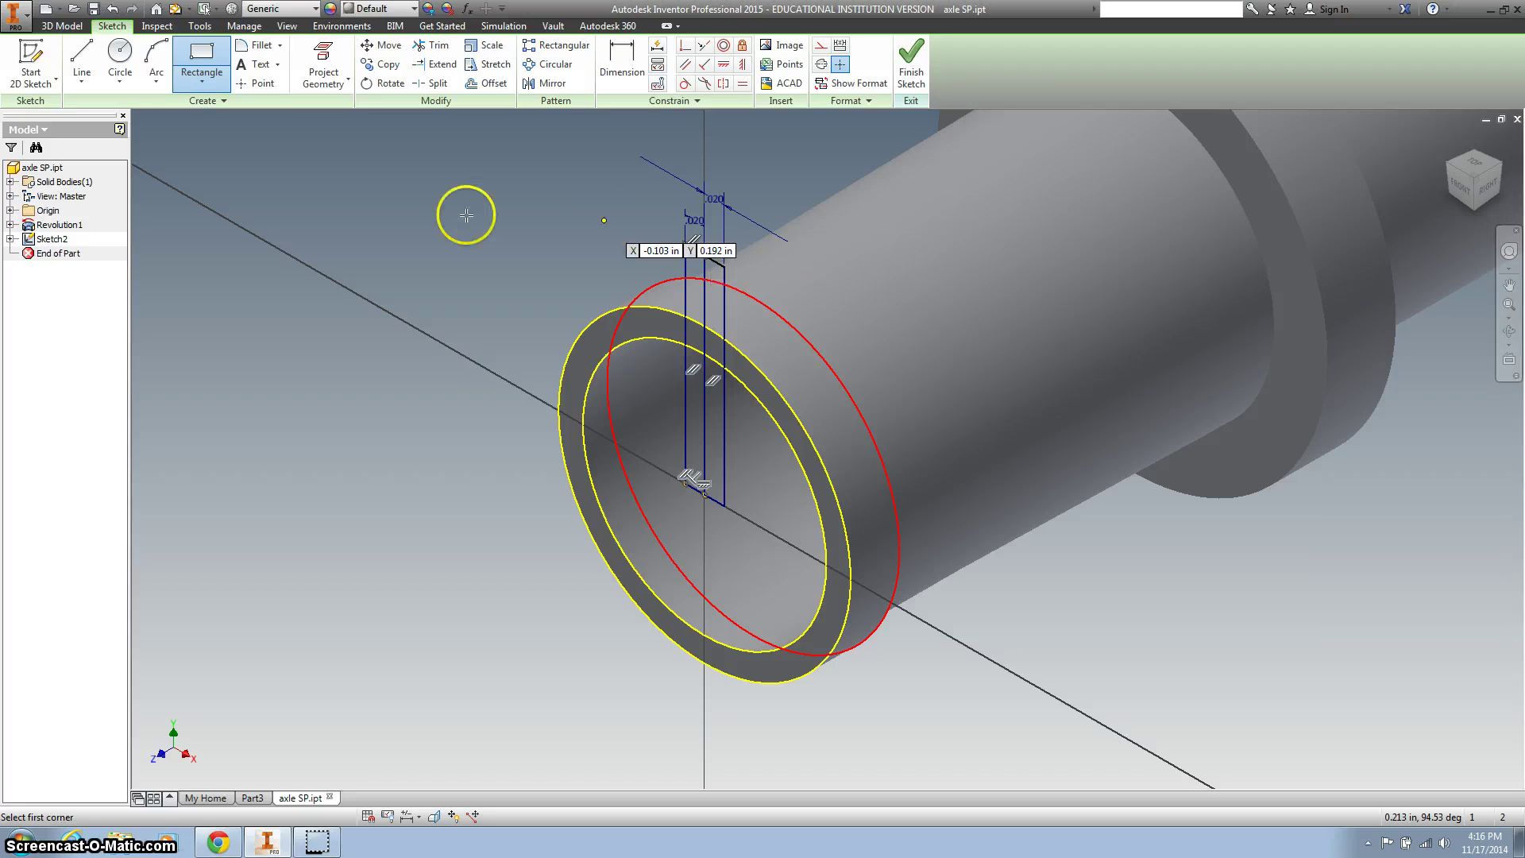
Step: Finish the sketch and extrude both narrow strips as a cut into the shaft, creating Extrusion1
click(911, 62)
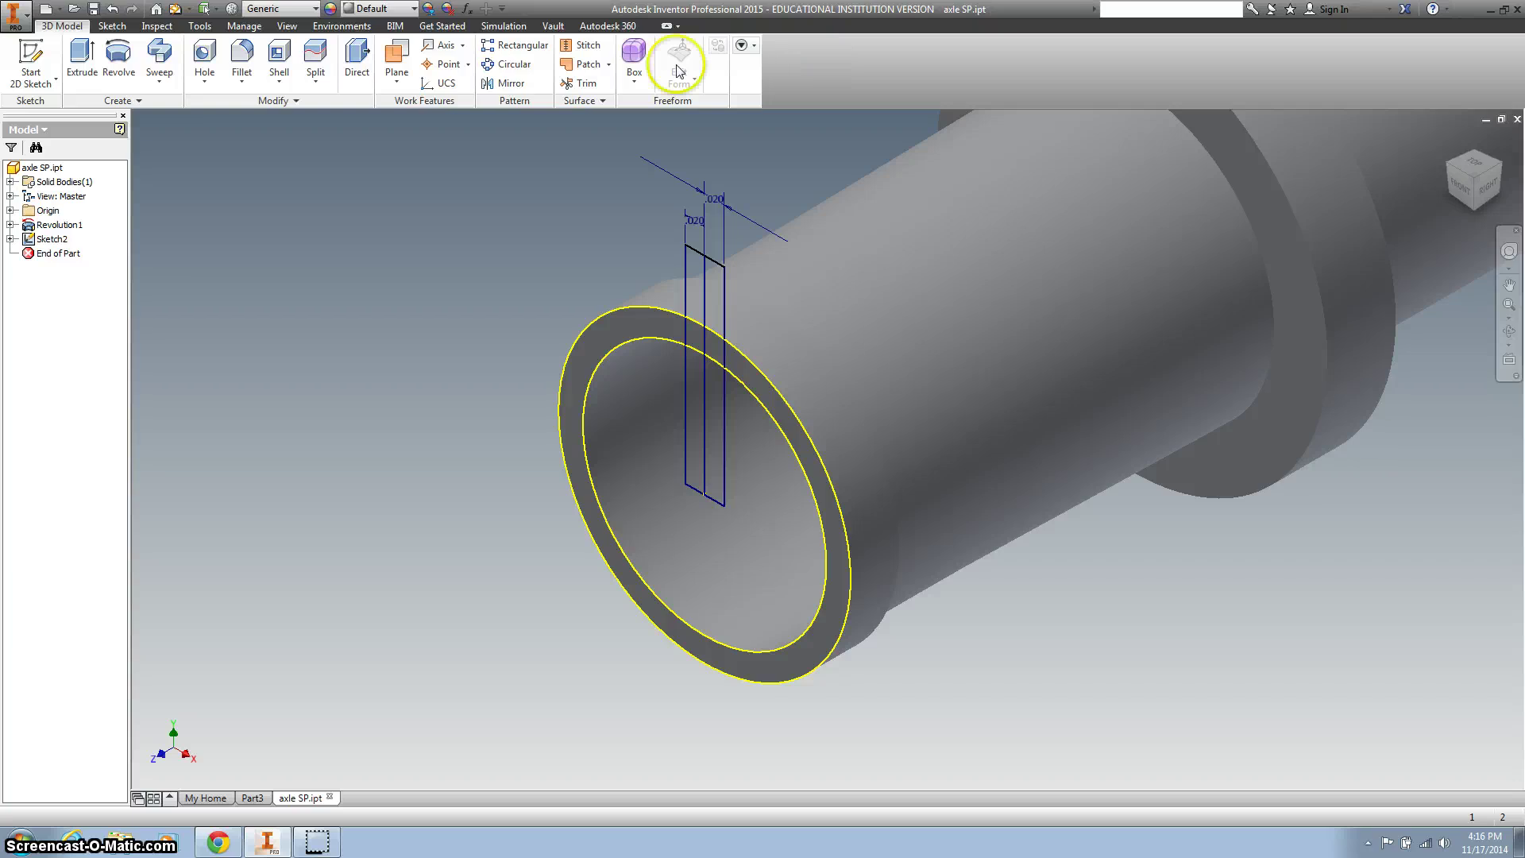
click(75, 66)
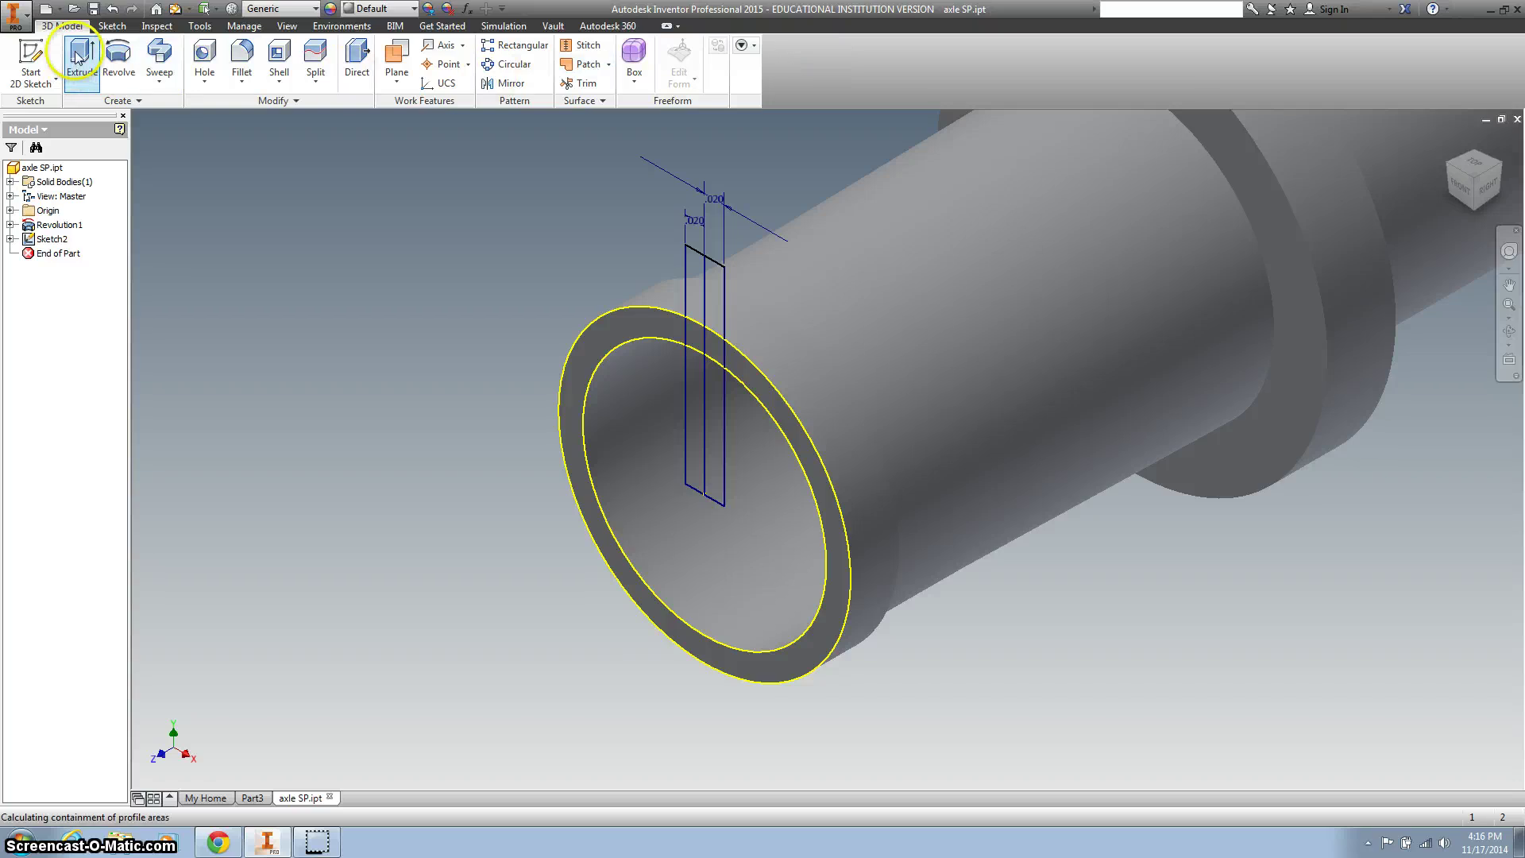
click(699, 279)
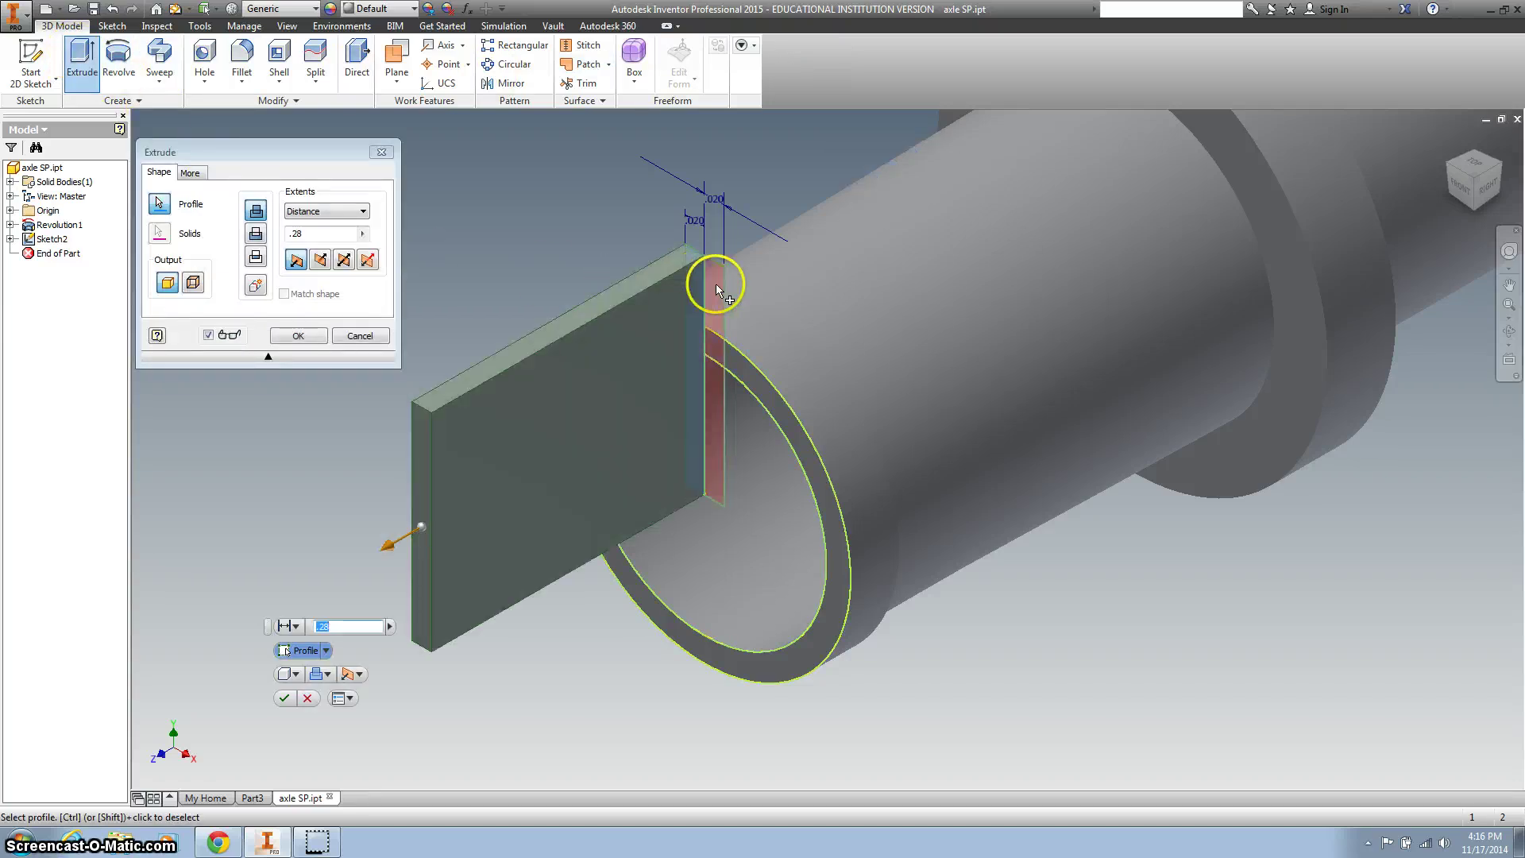
click(716, 283)
click(256, 233)
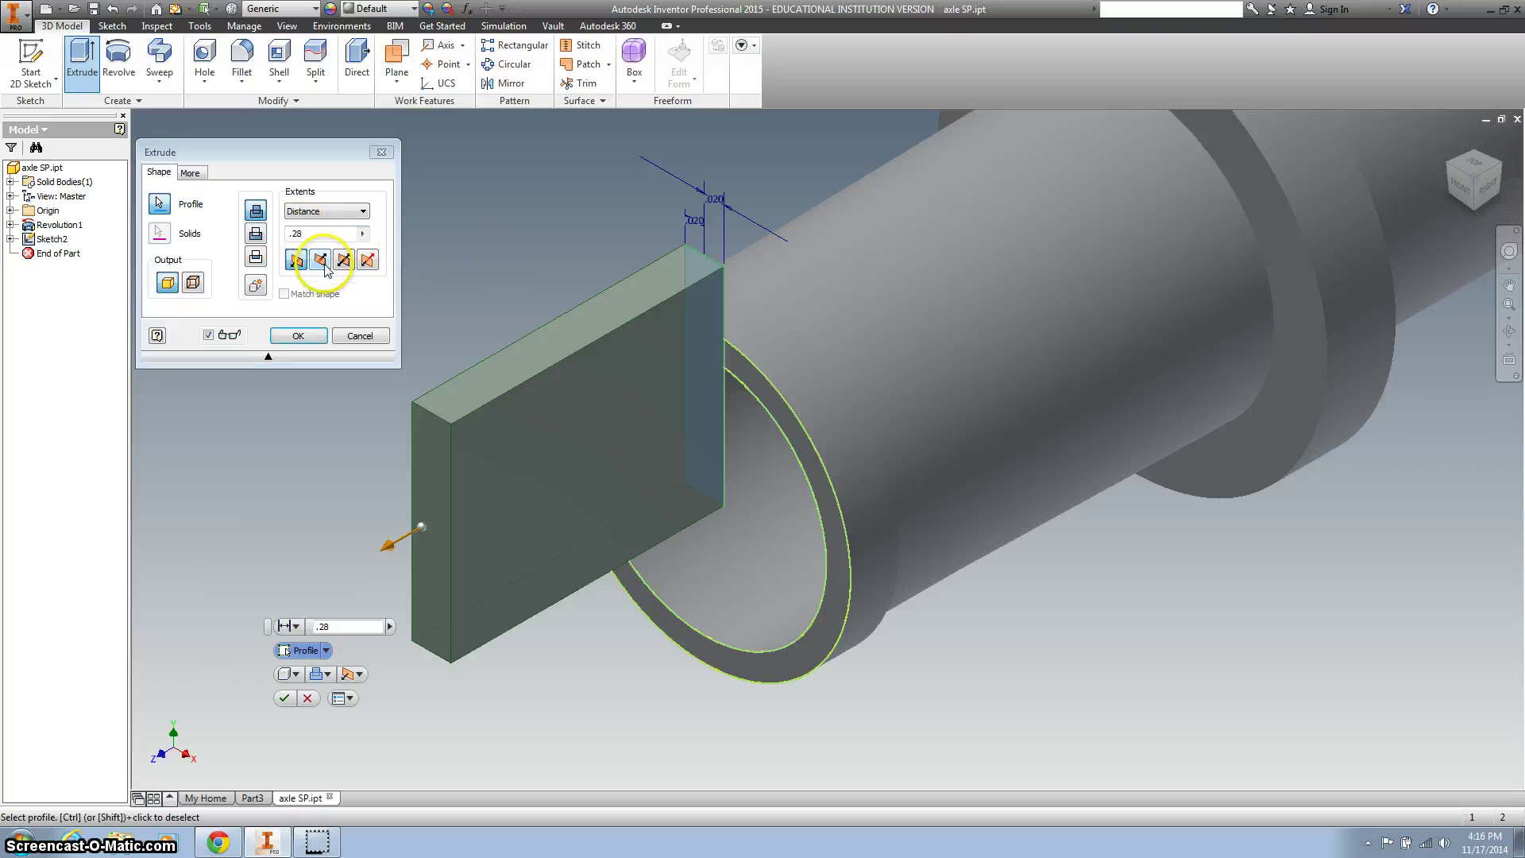
click(320, 260)
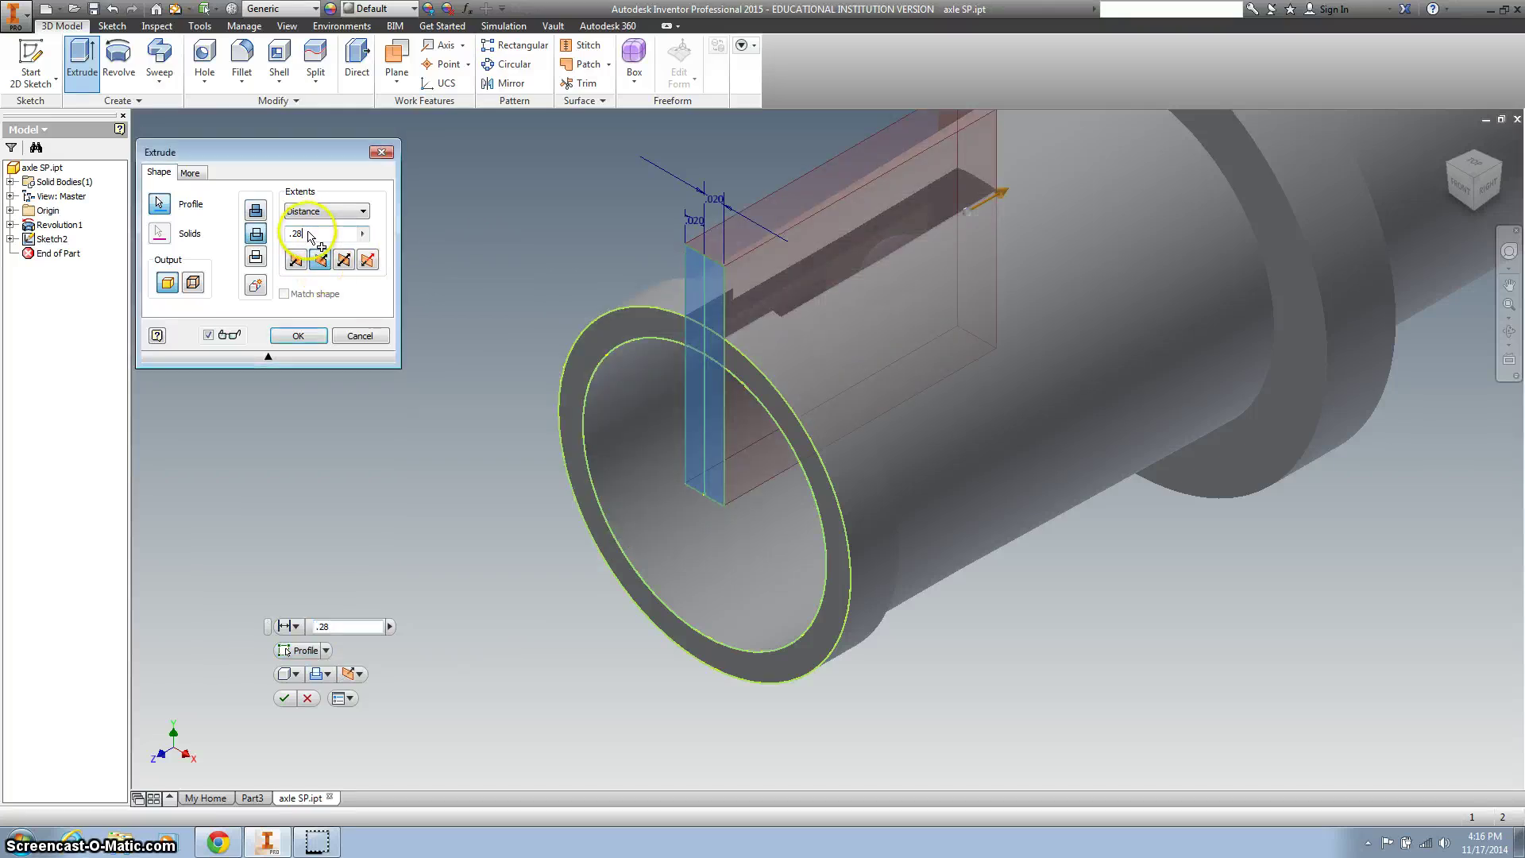
click(325, 243)
text(.20)
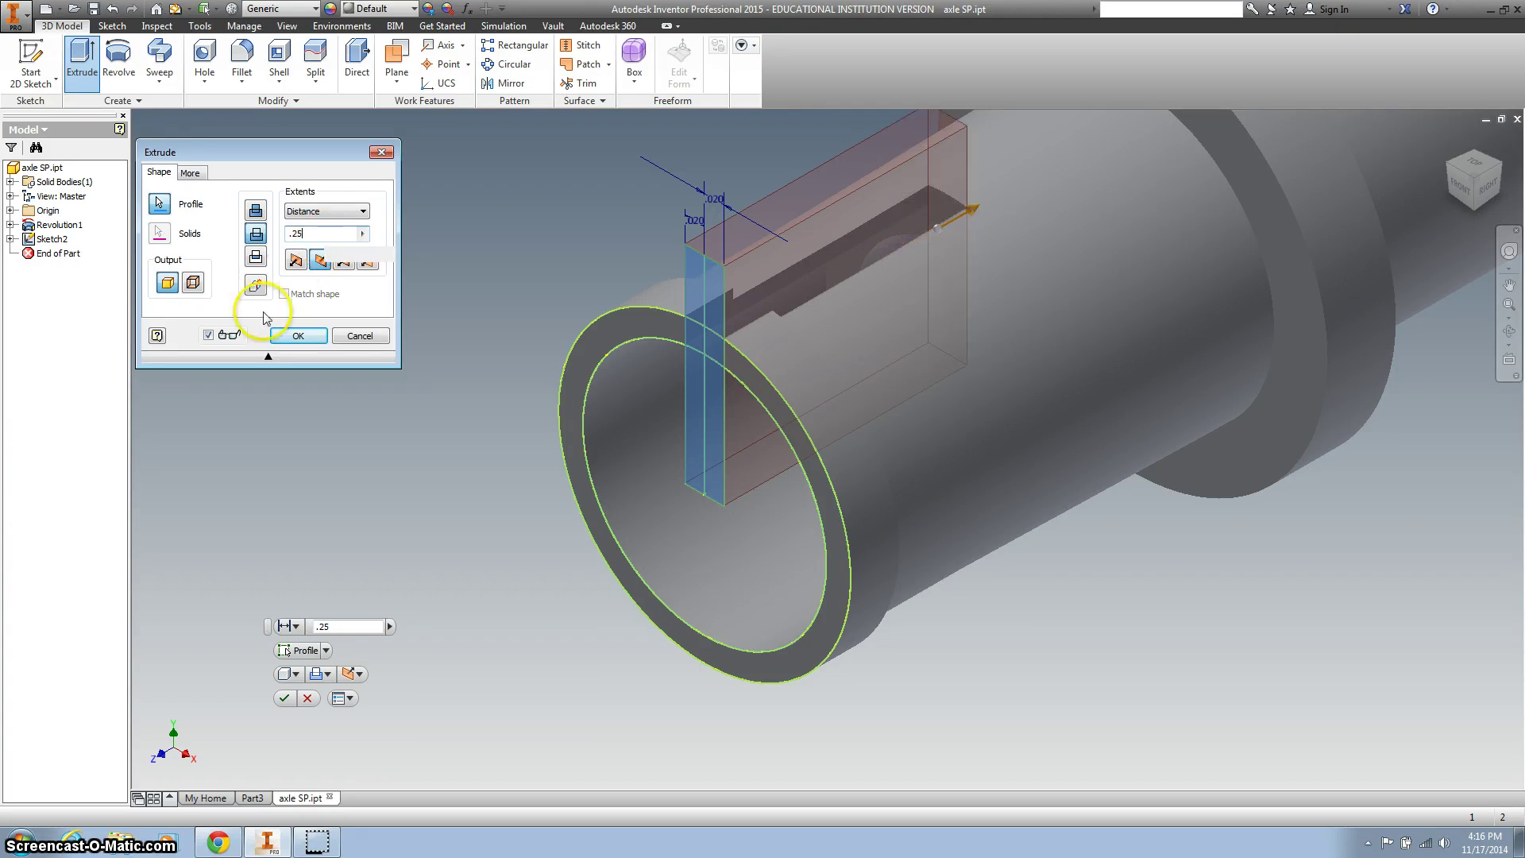
click(298, 335)
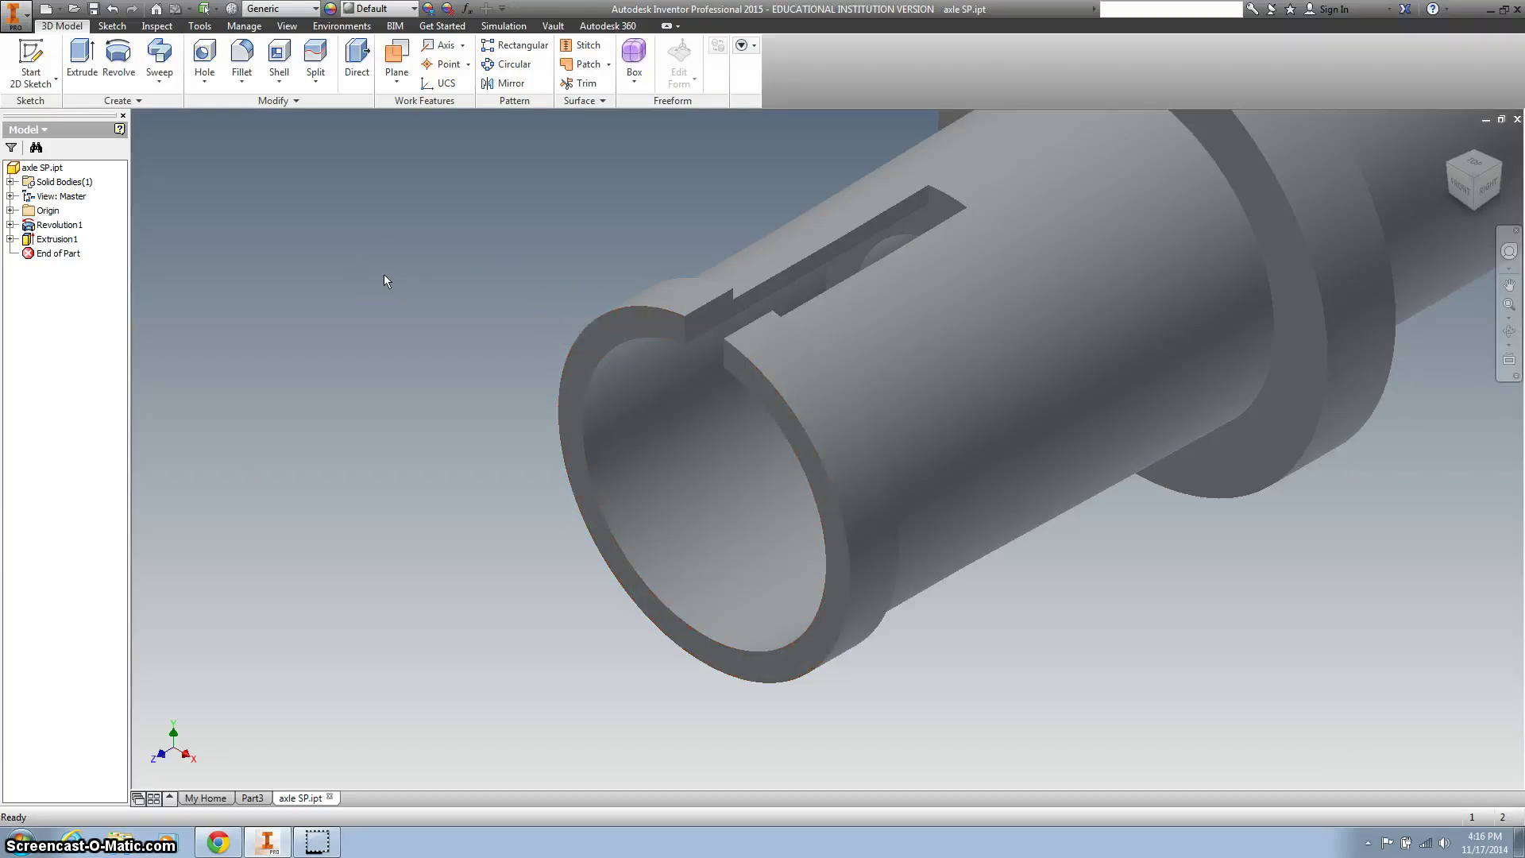
Step: Circular-pattern Extrusion1 about the shaft's axis with 2 occurrences
click(508, 68)
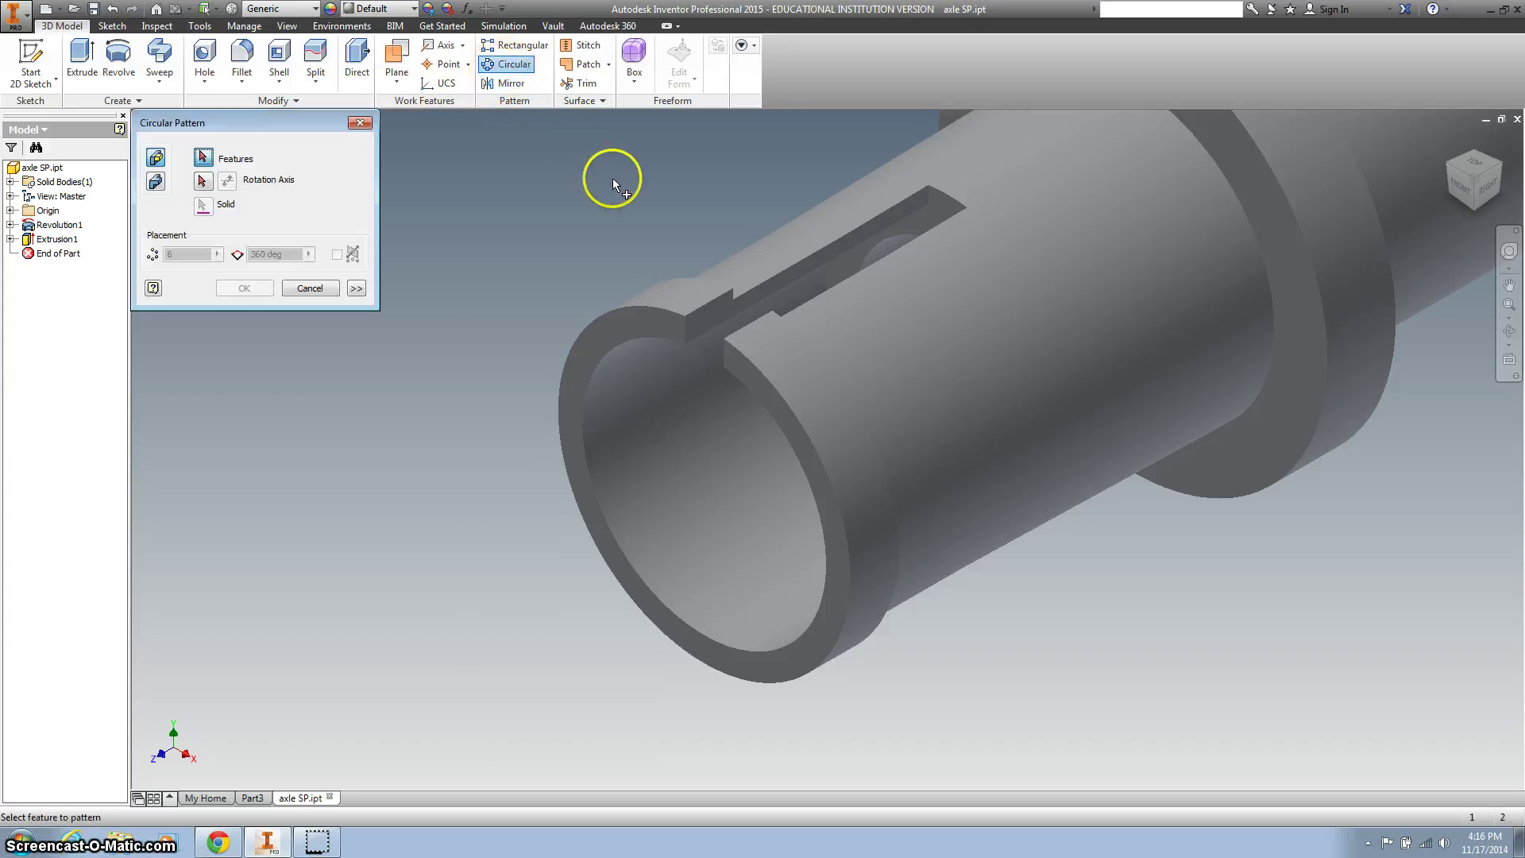
click(705, 316)
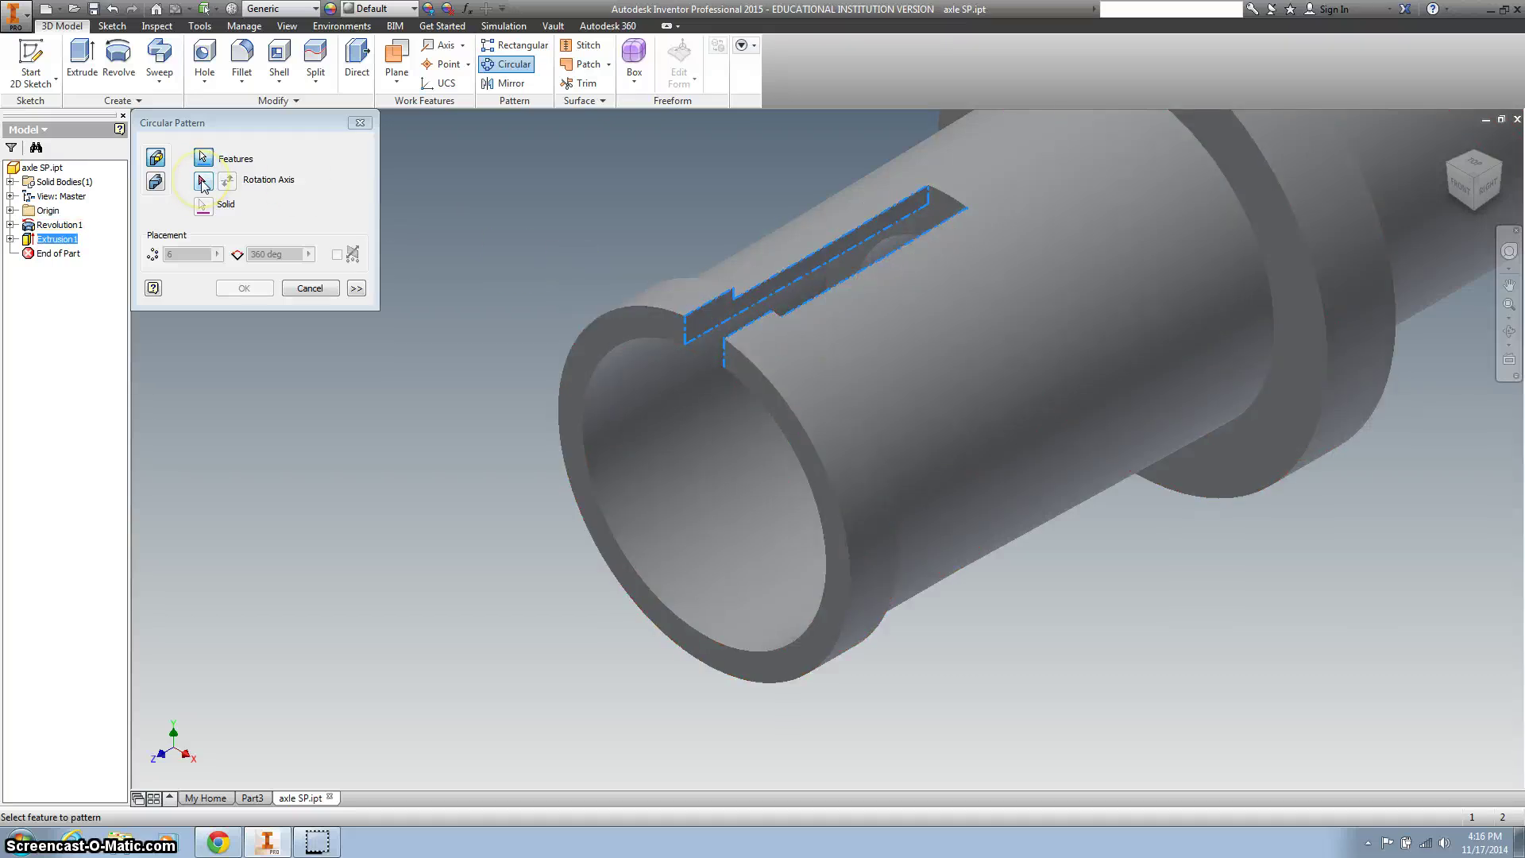
click(203, 181)
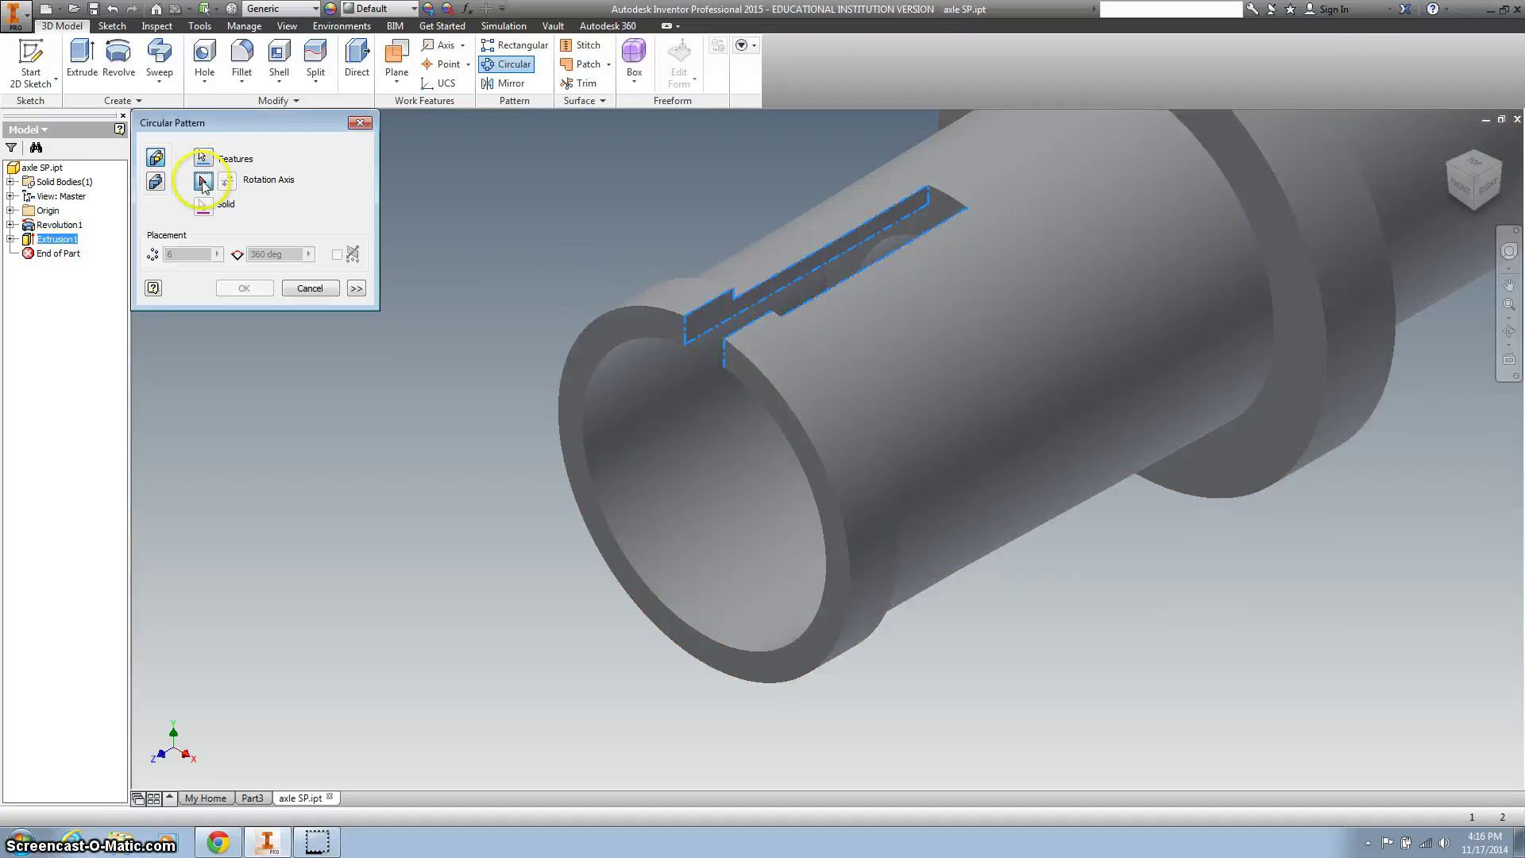
click(784, 396)
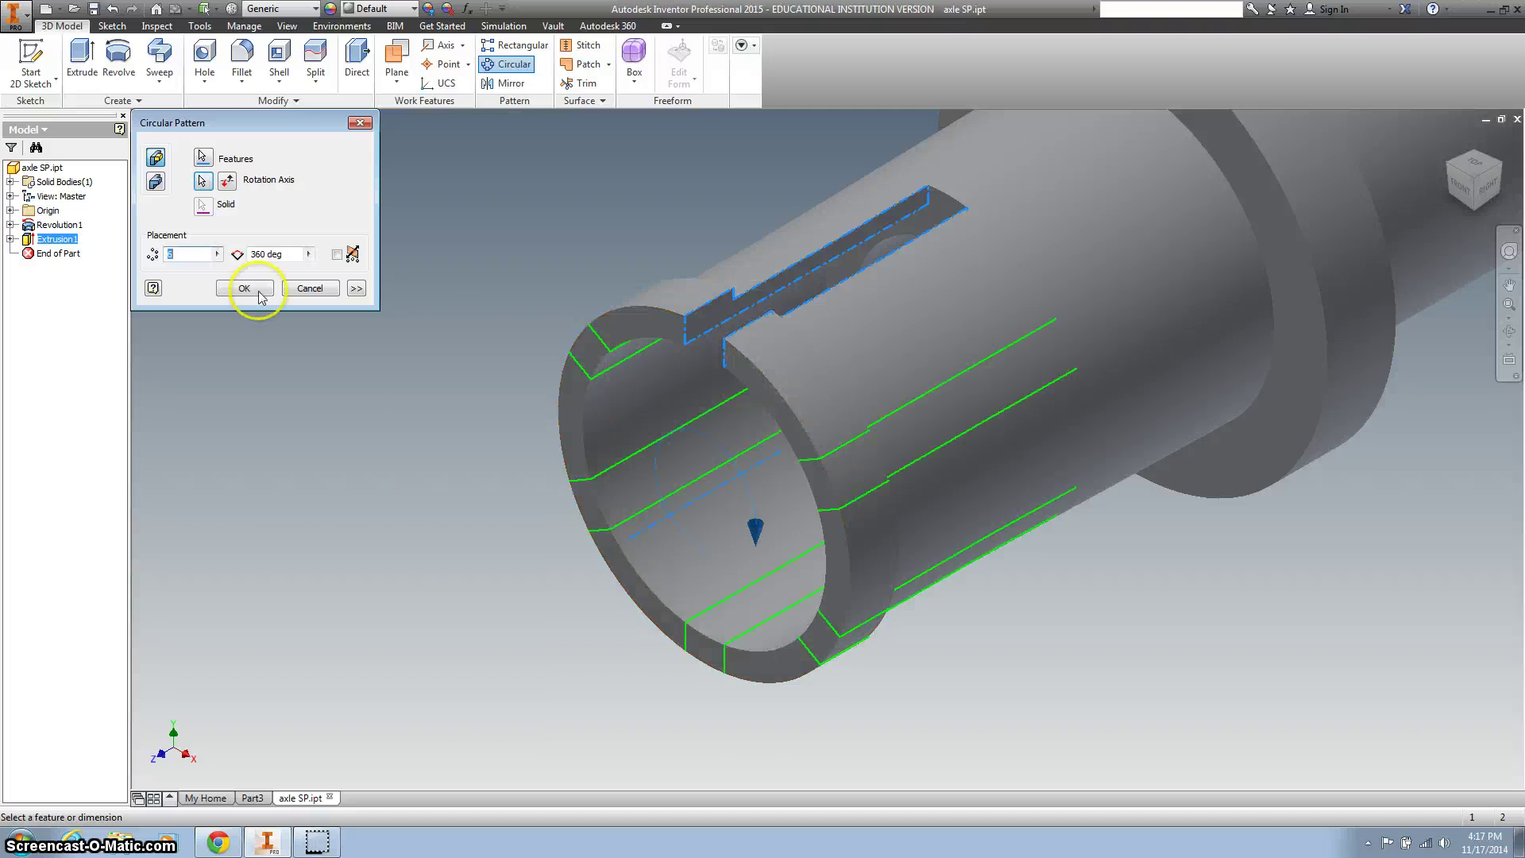
double_click(187, 254)
text(2)
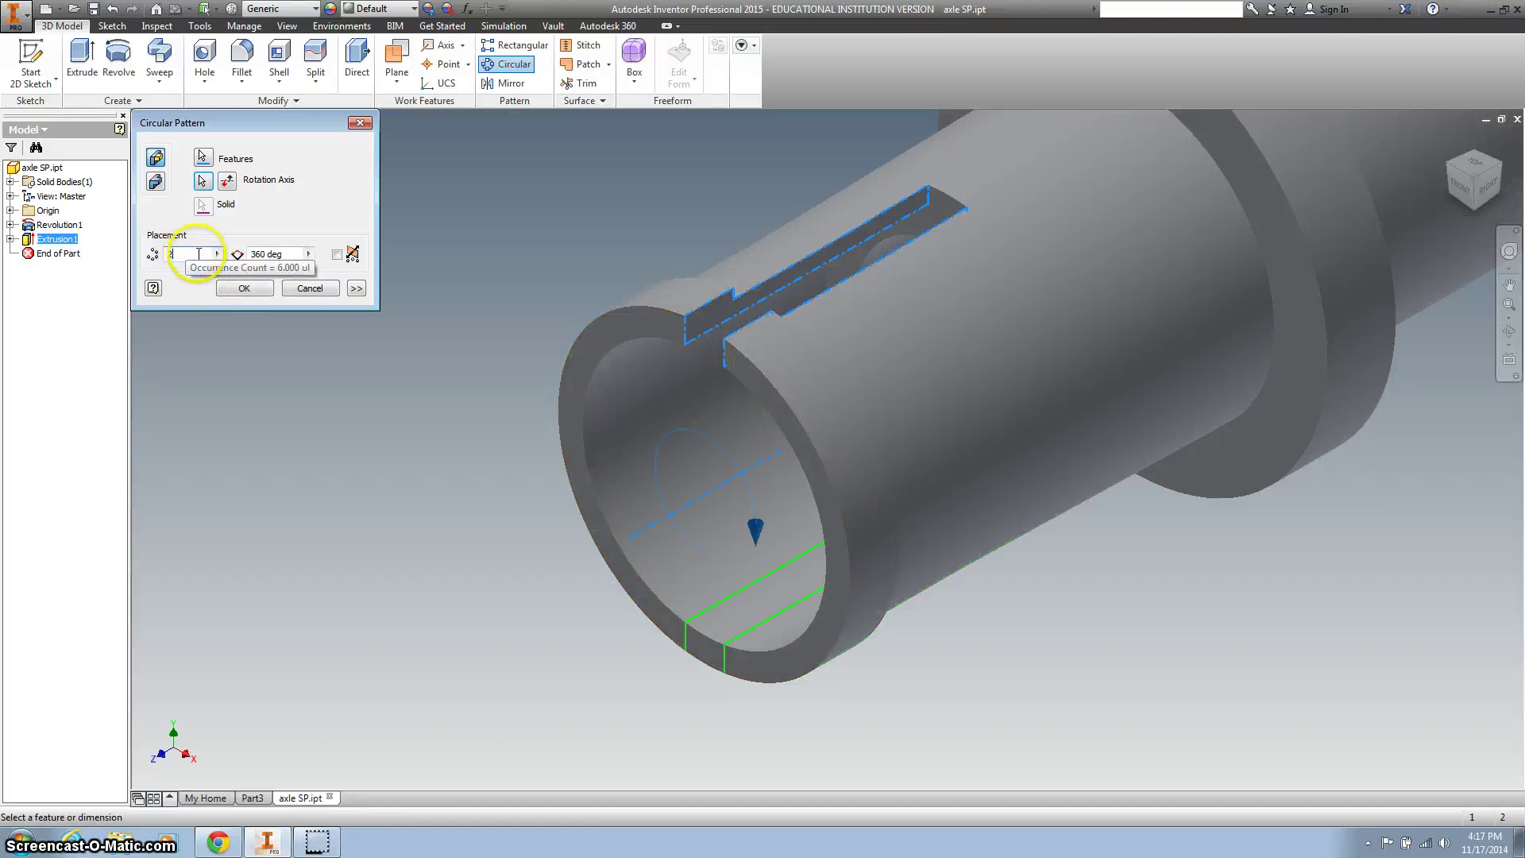
click(243, 288)
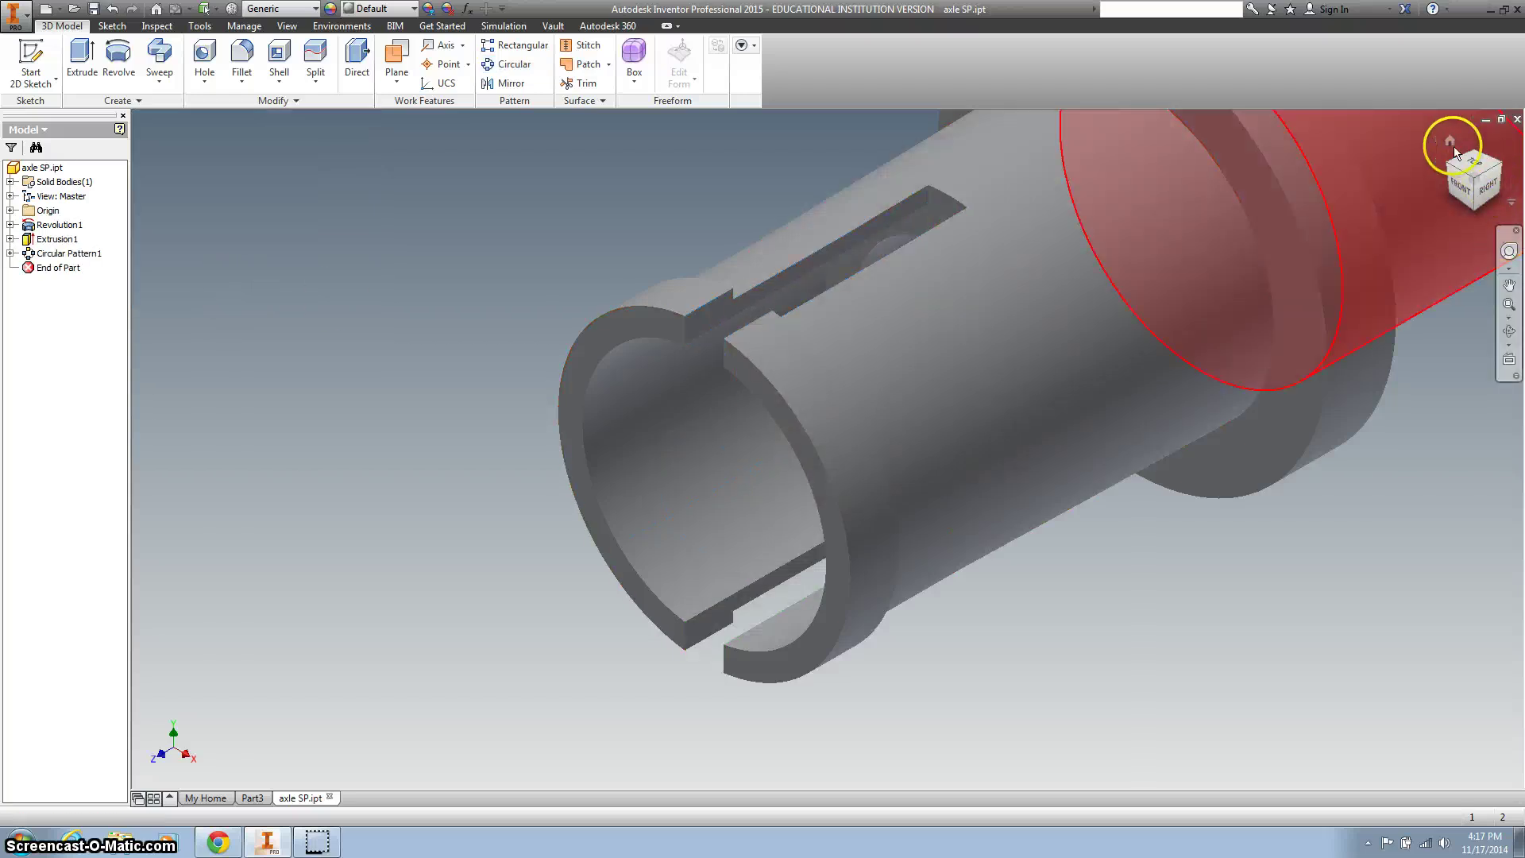
Step: Return to the Home view and save axle SP.ipt
click(1451, 141)
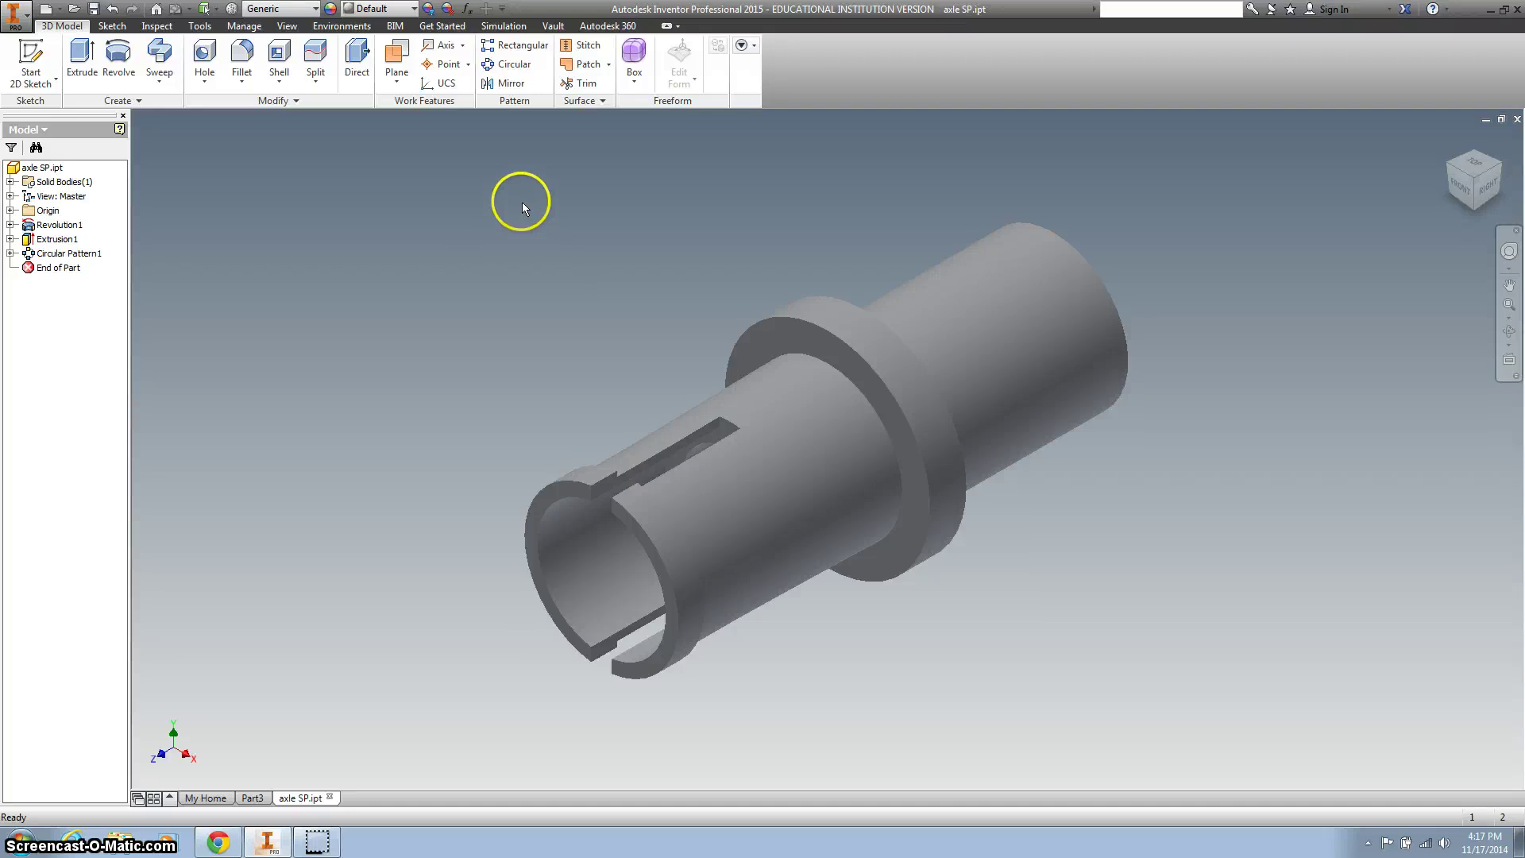
click(23, 24)
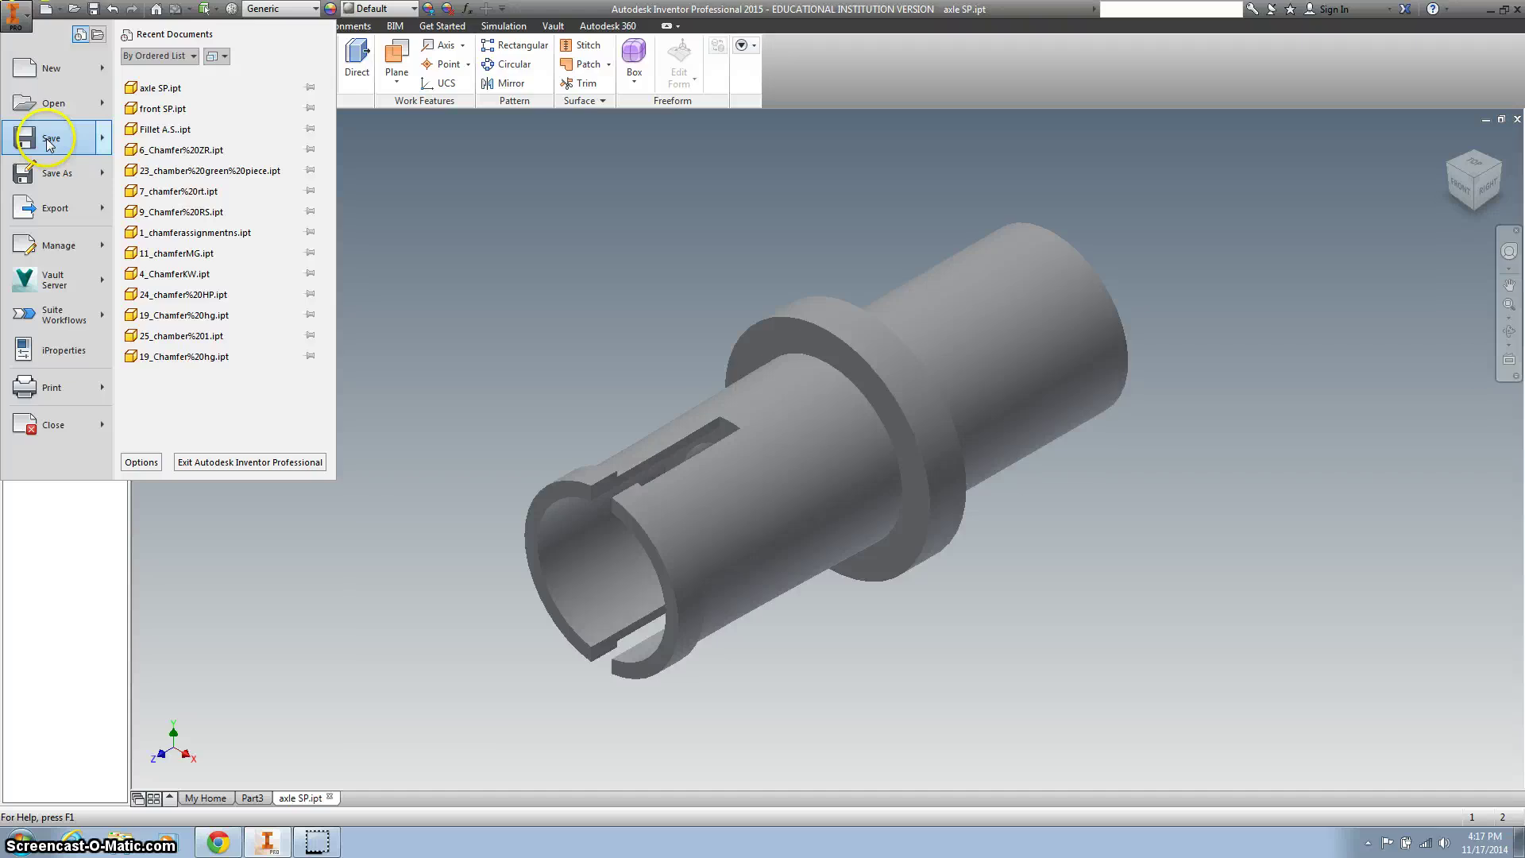
click(396, 228)
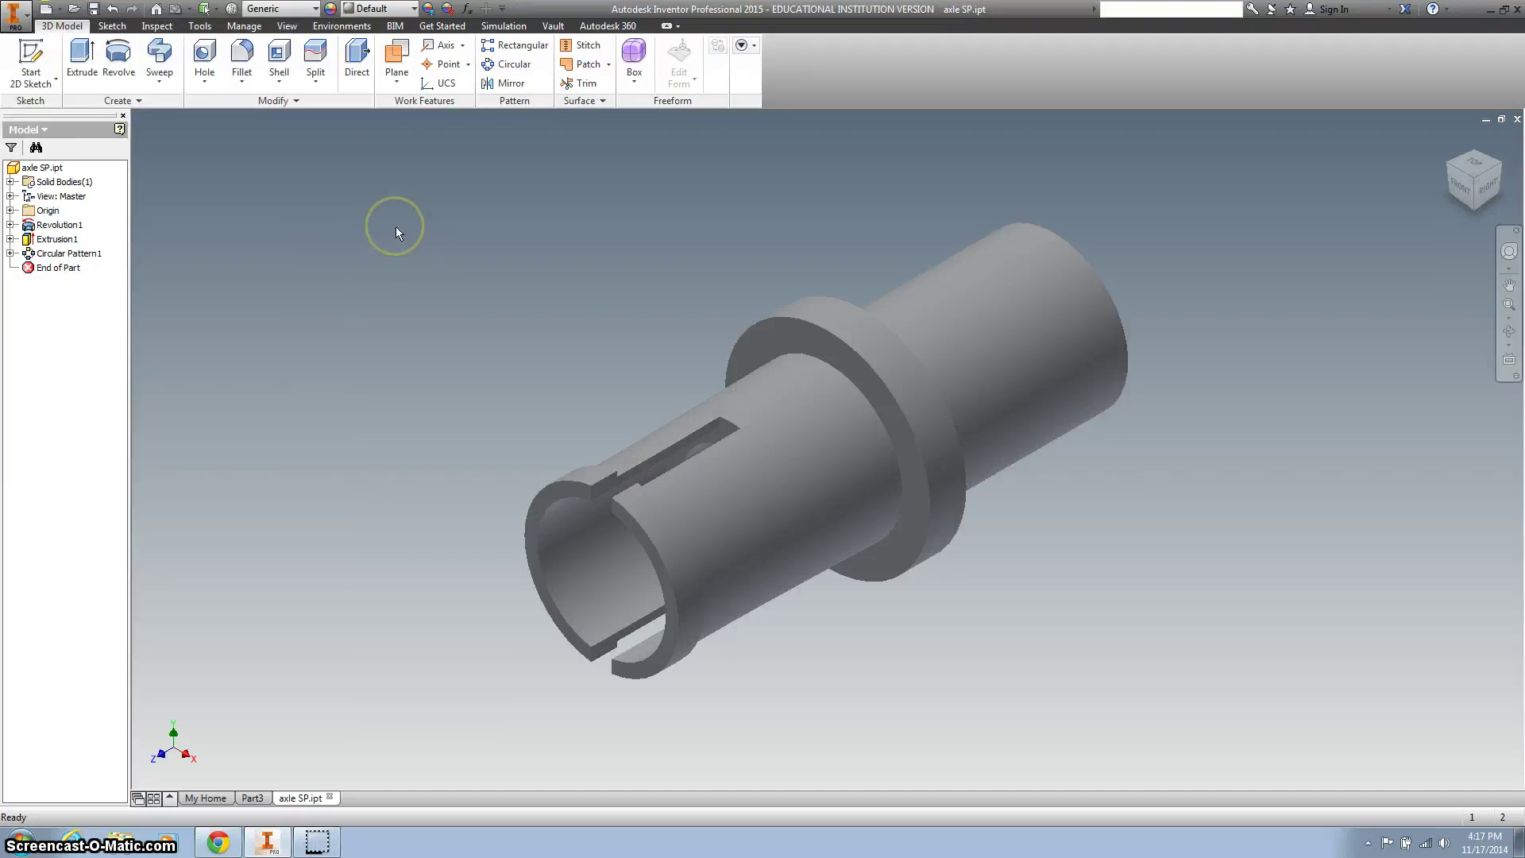
click(394, 228)
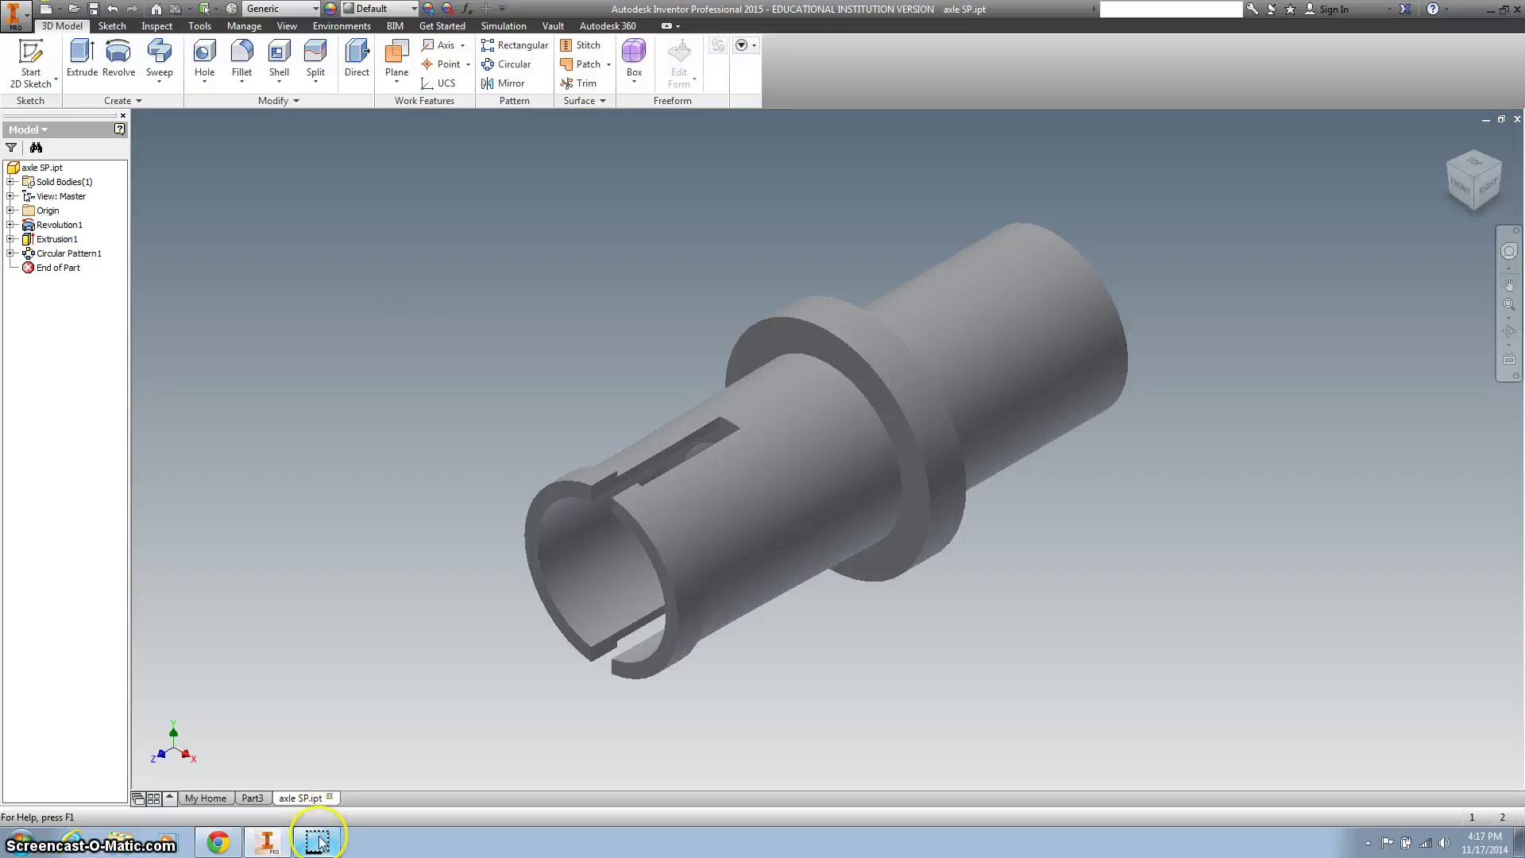
mouse_move(319, 840)
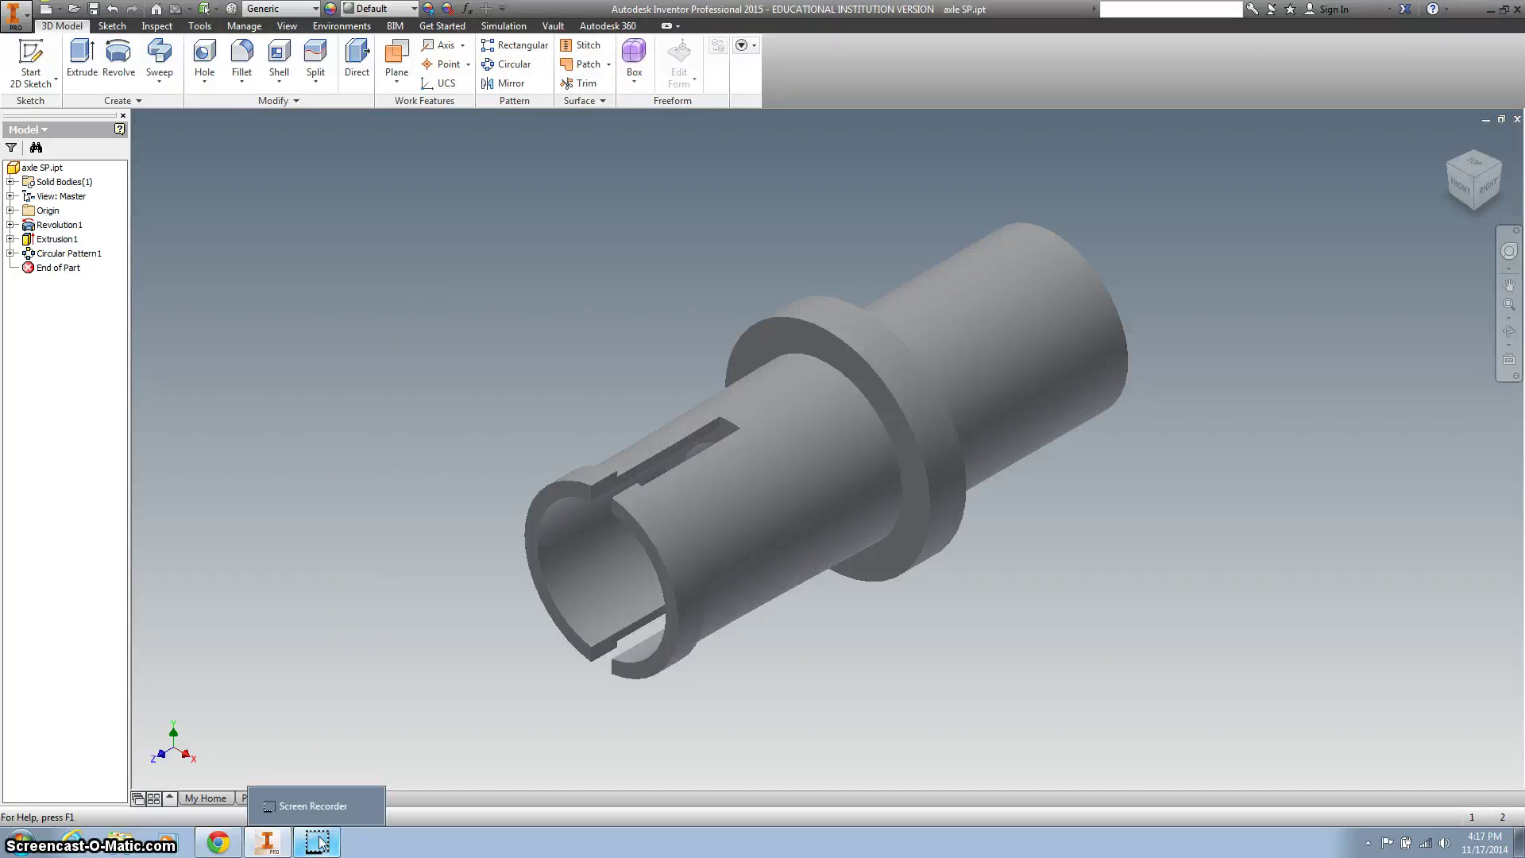